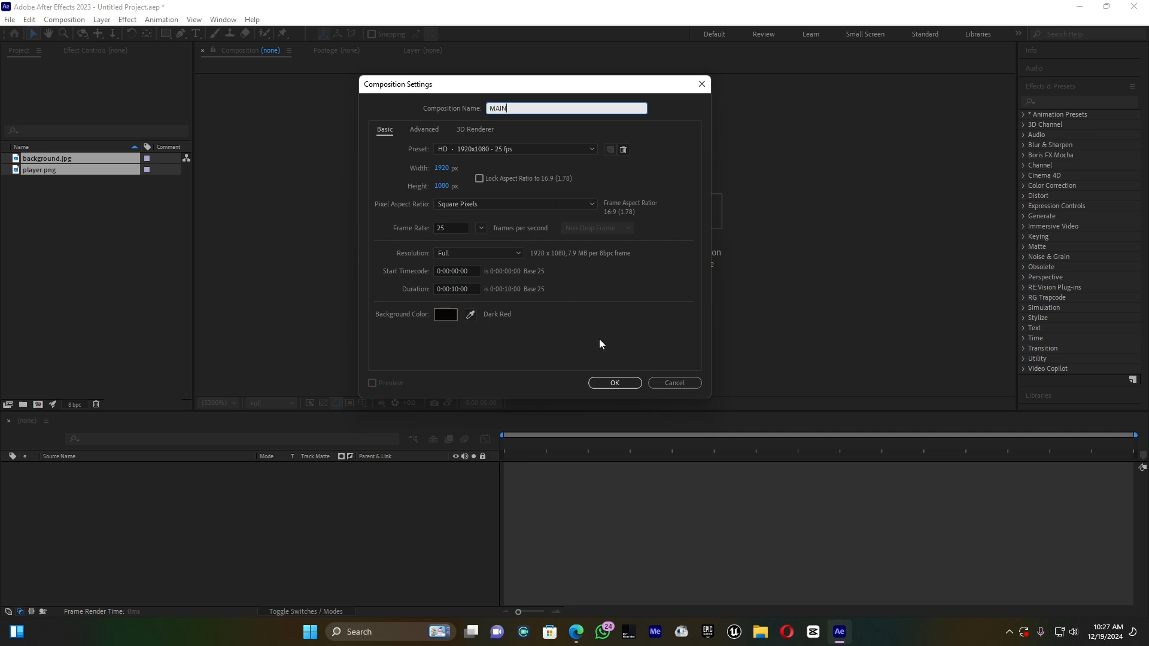
Create two 1920x1080, 25 fps, 10-second compositions named MAIN and MEDIA
click(624, 381)
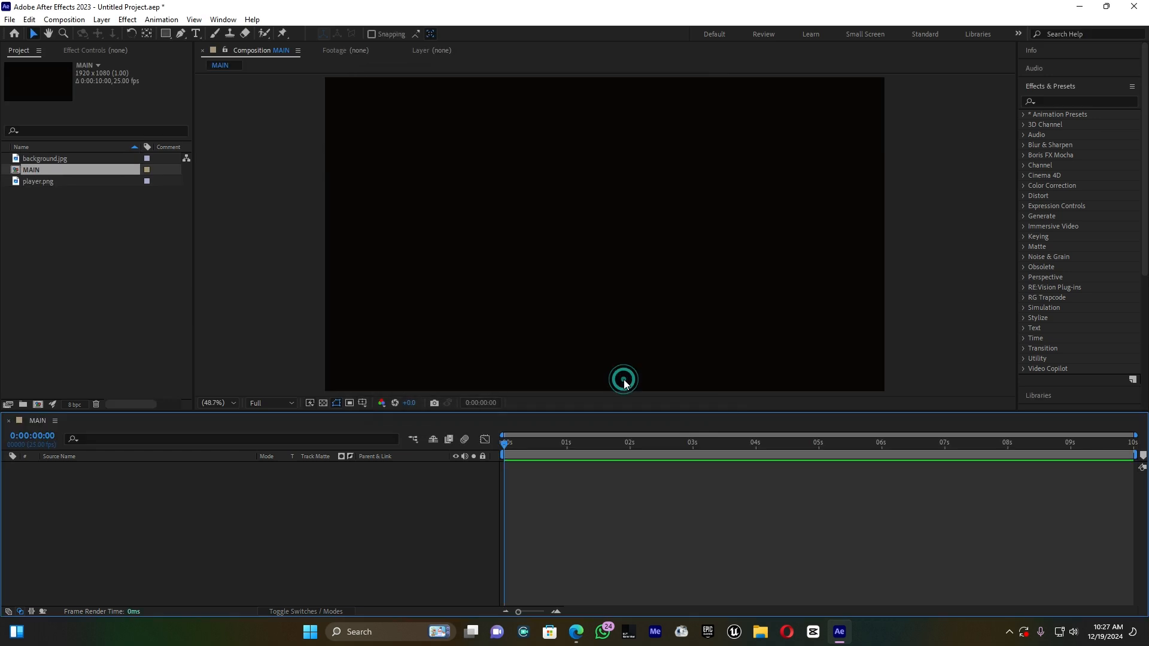
click(78, 24)
click(83, 33)
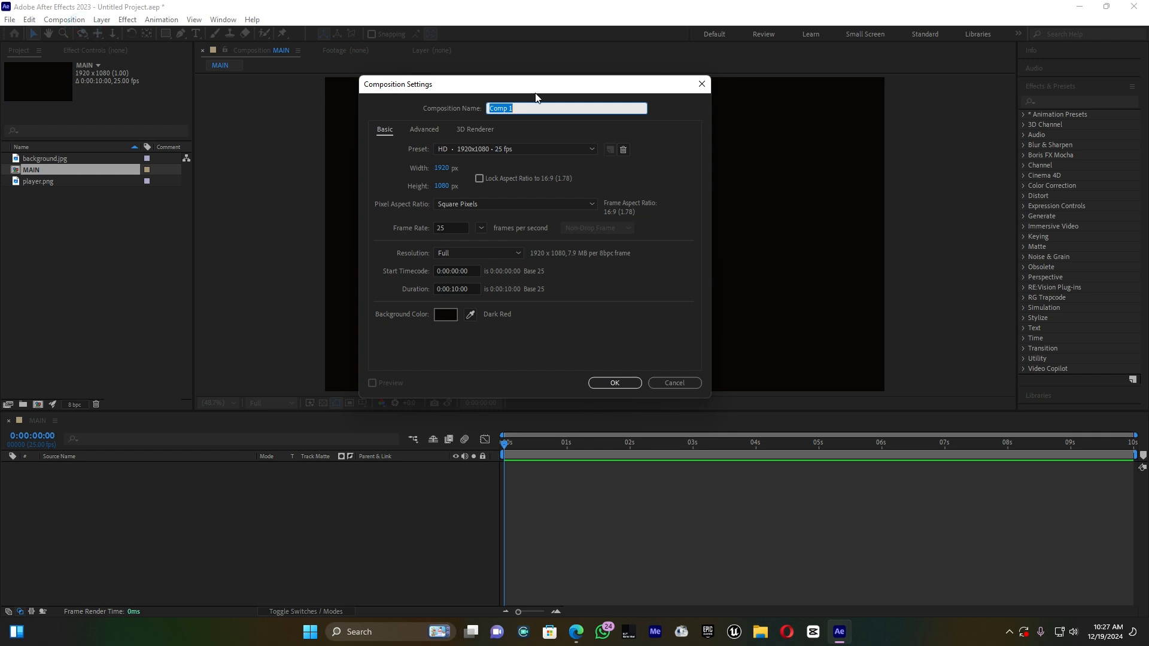
text(MEDIA)
click(617, 383)
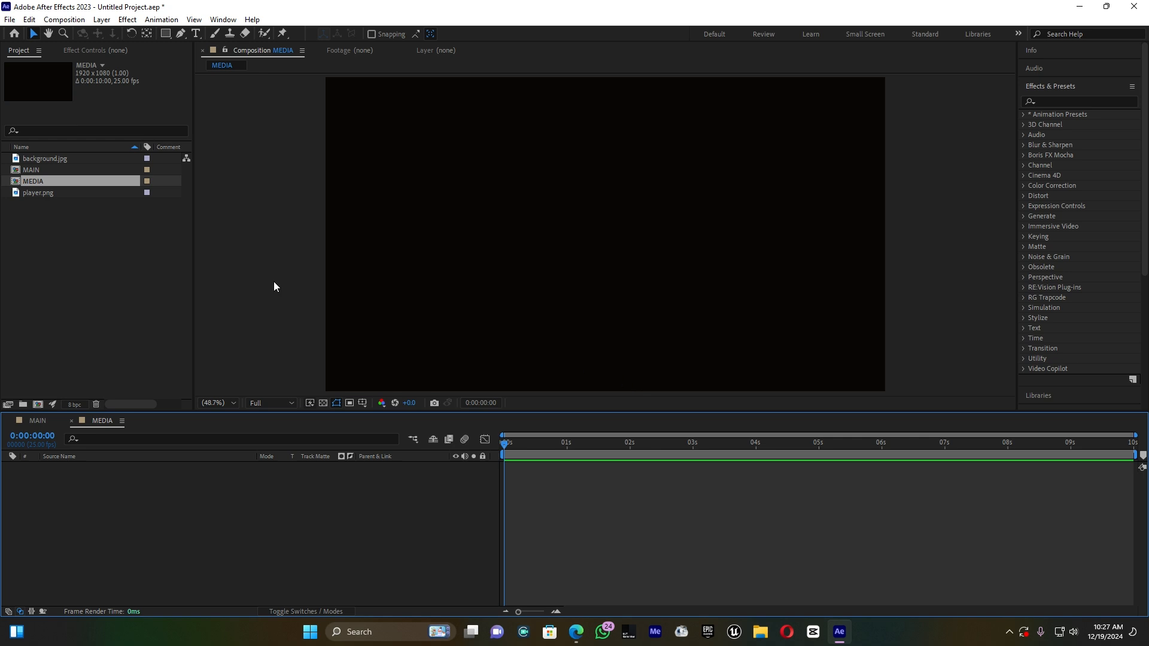
Place player.png in the MEDIA composition, scale it down to fit the frame, and move it to about 1383, 558
drag(39, 192, 78, 505)
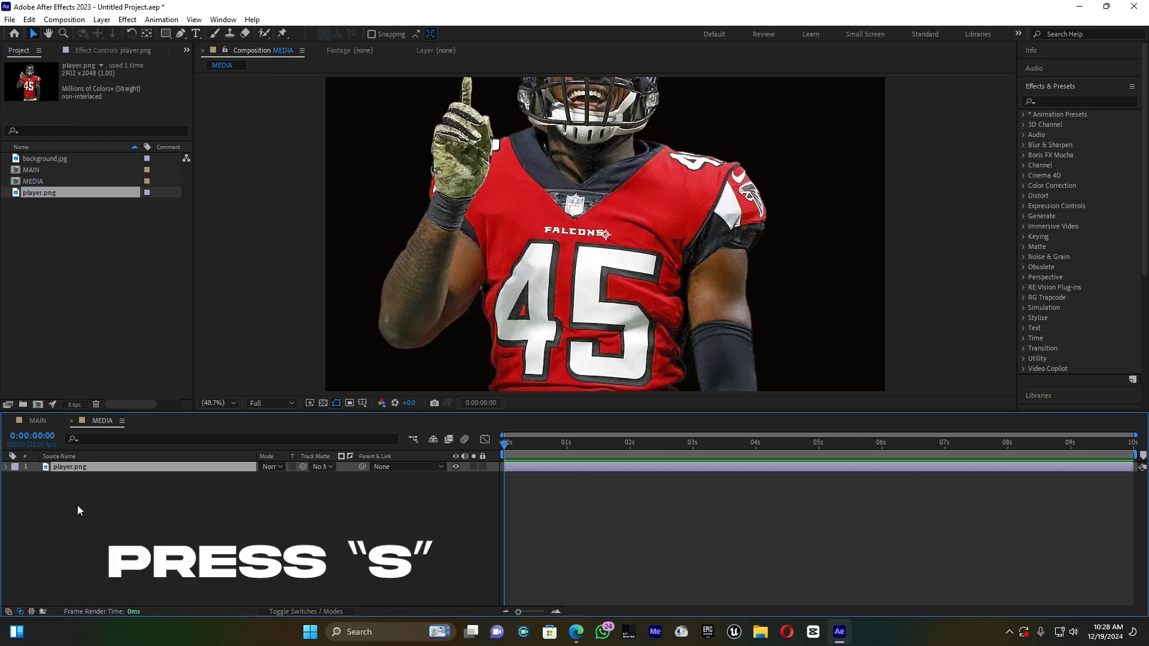
key(s)
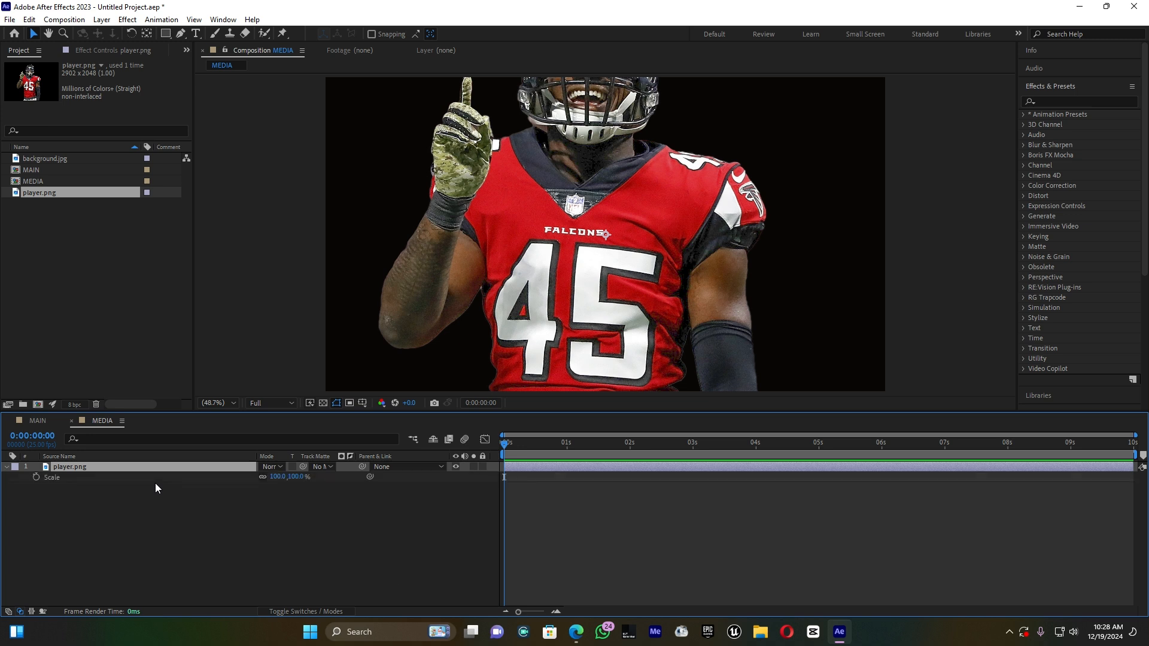
mouse_move(276, 479)
mouse_down()
mouse_move(246, 475)
mouse_move(296, 479)
mouse_up()
key(p)
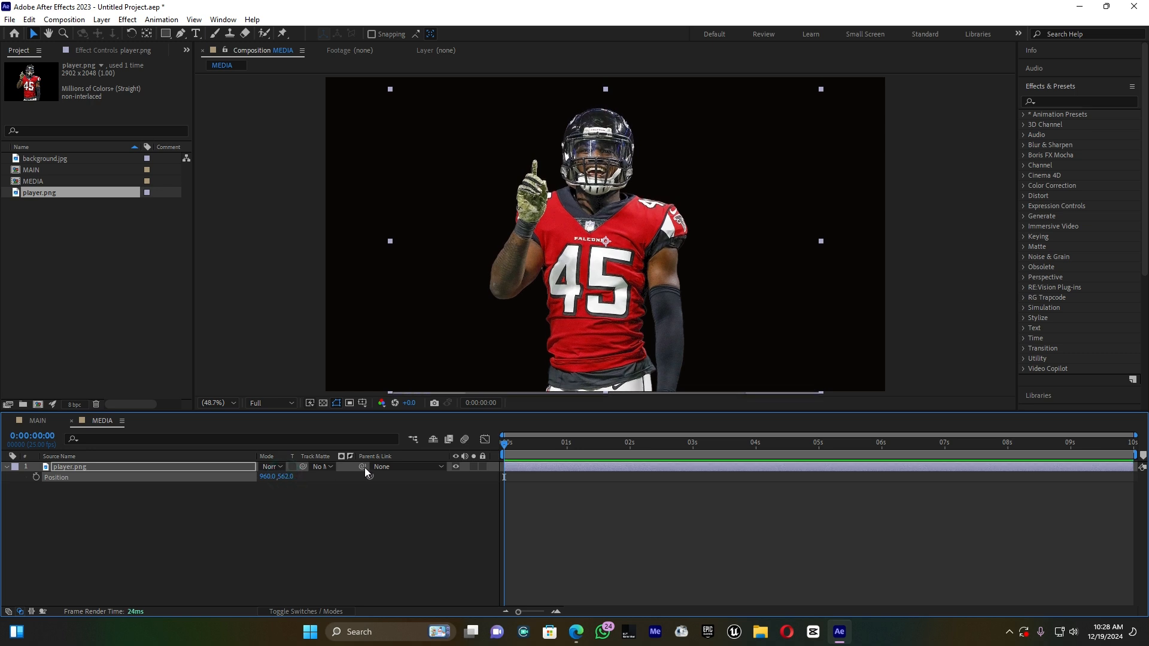
drag(596, 338, 714, 339)
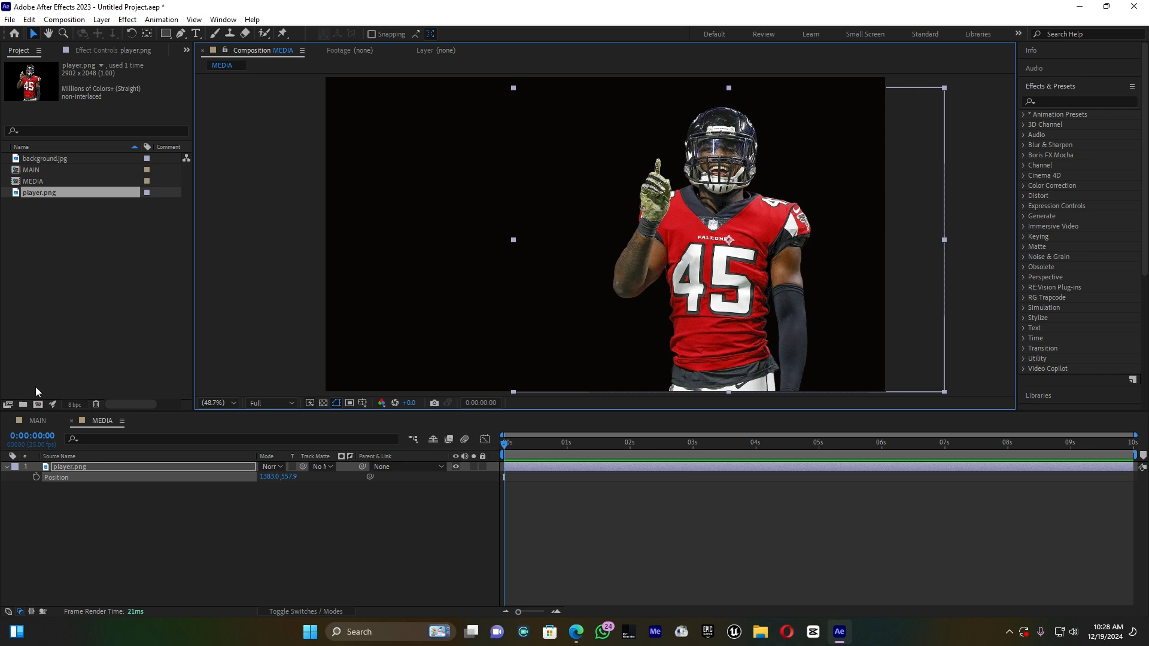
Nest the MEDIA composition as a layer inside the MAIN composition
click(35, 421)
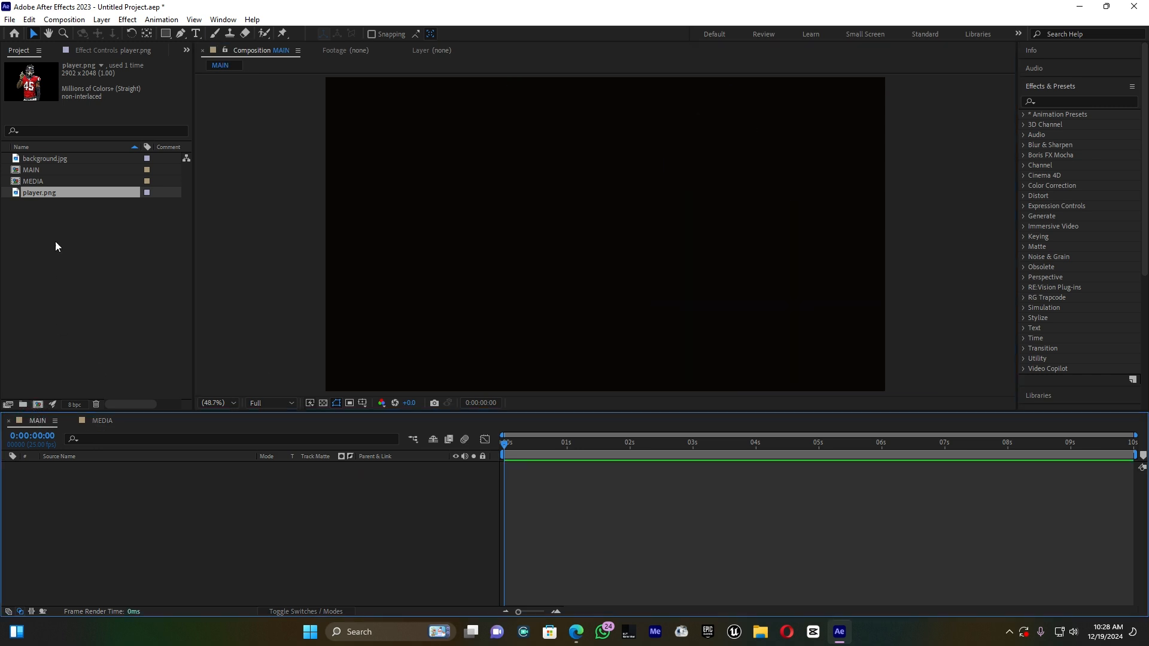
click(35, 182)
drag(34, 180, 67, 505)
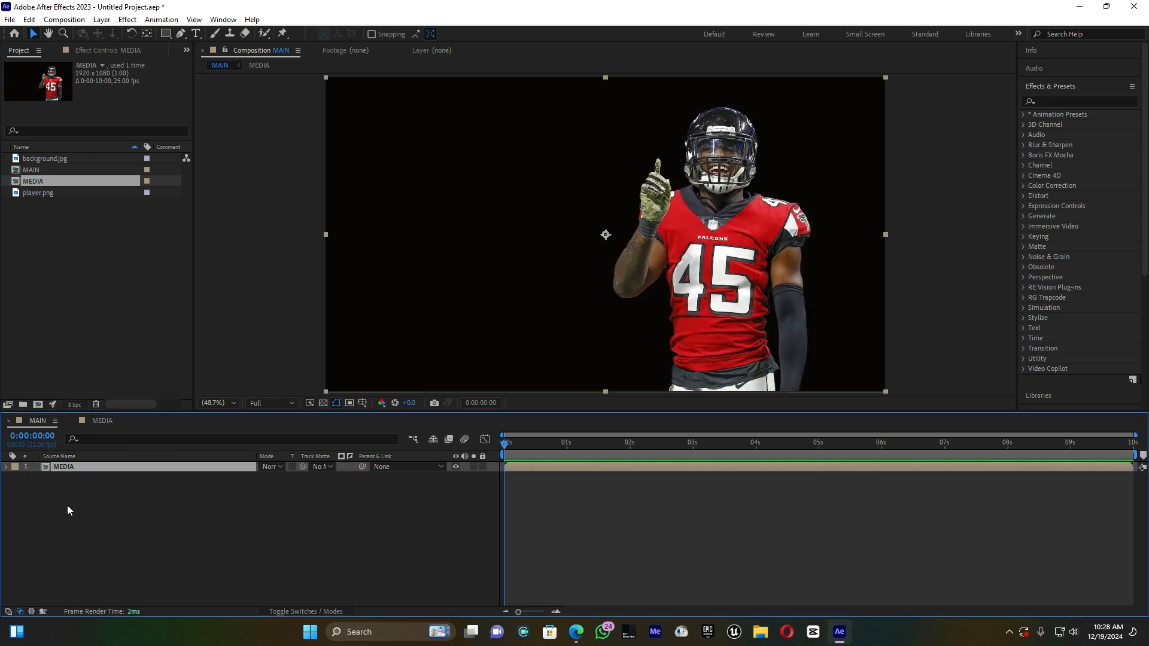
Find the Shatter effect and apply it to the MEDIA layer
click(1050, 100)
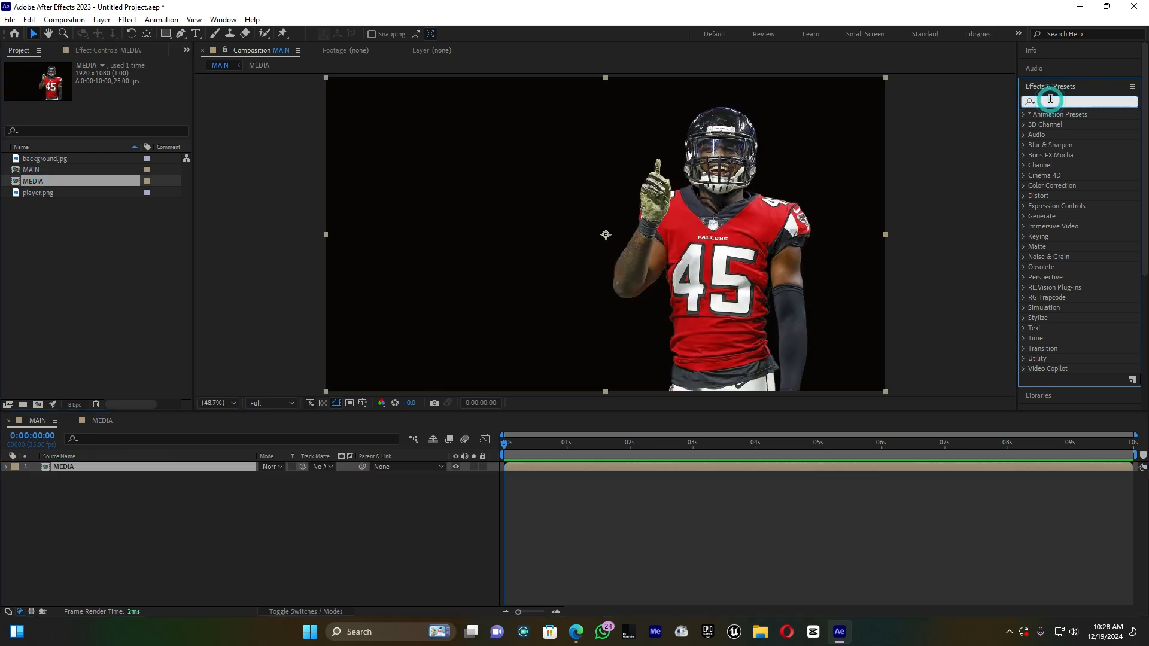
text(sh)
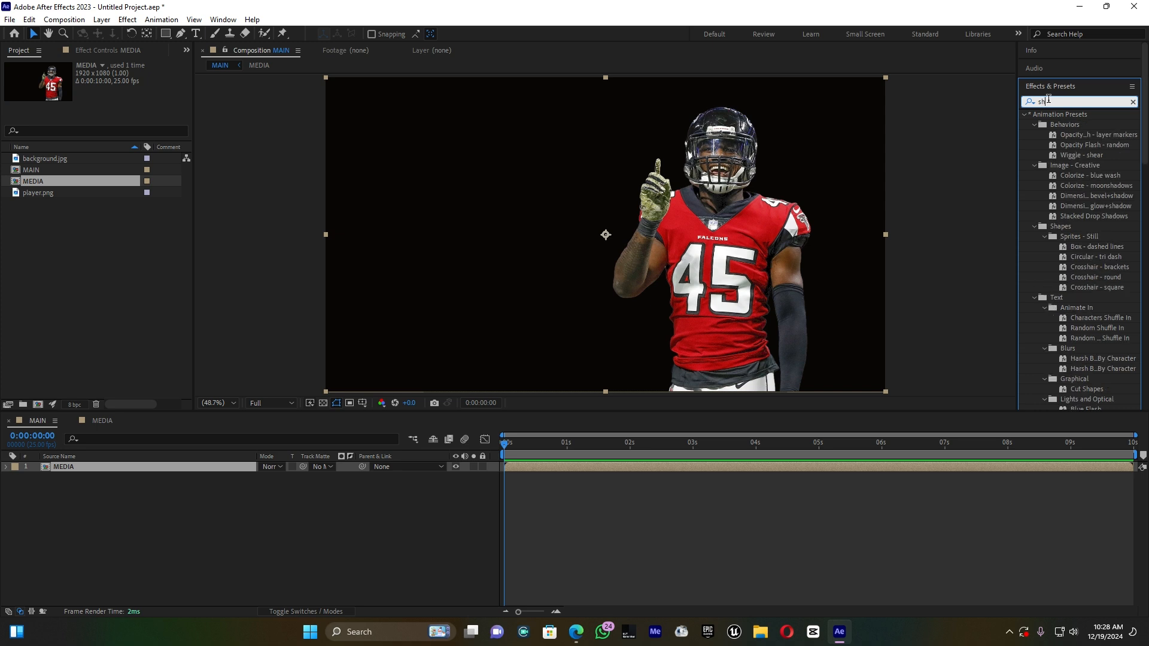
text(att)
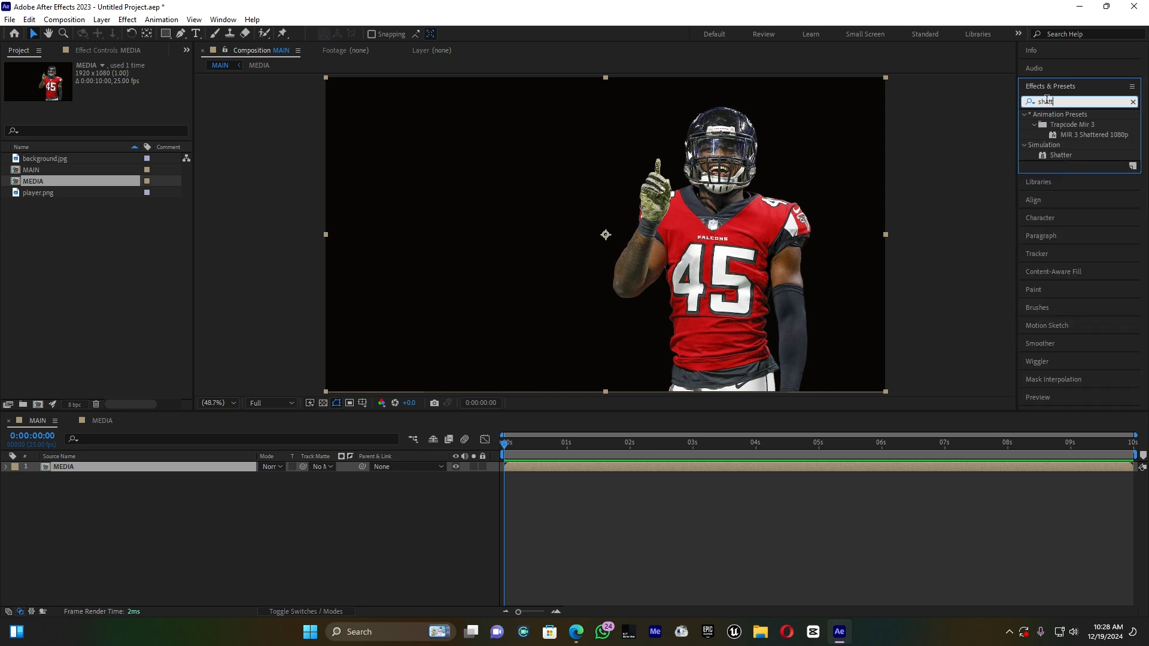
drag(1063, 157, 116, 469)
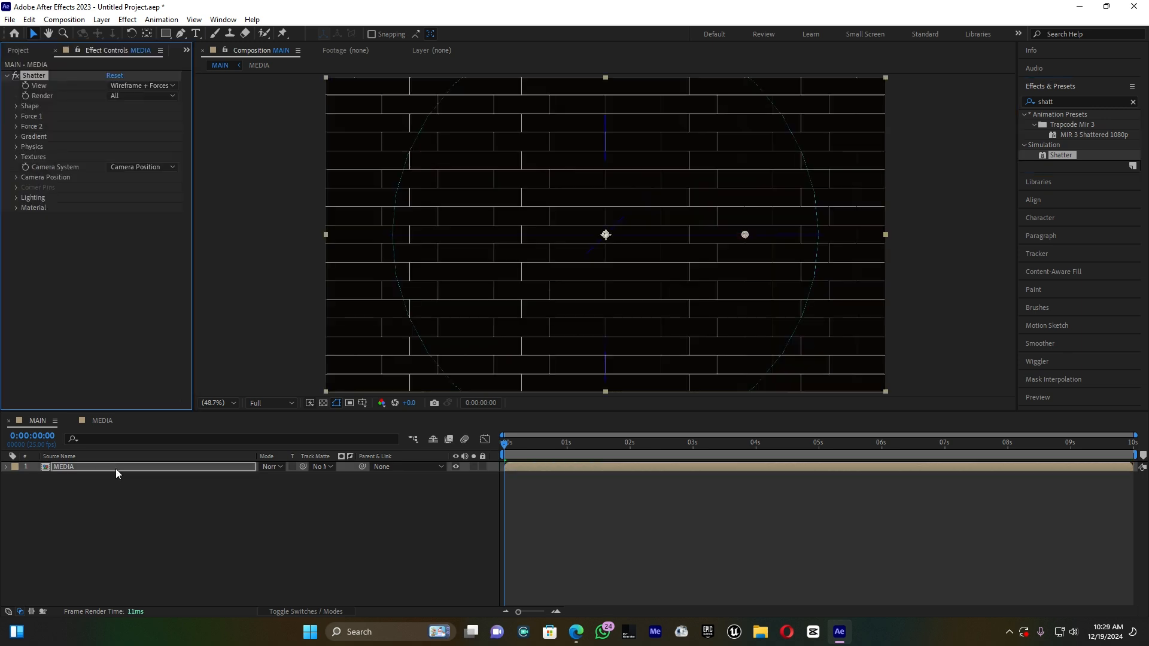
Set the Shatter view to Rendered and its shape pattern to Glass, then preview the opening frames
click(130, 89)
click(145, 99)
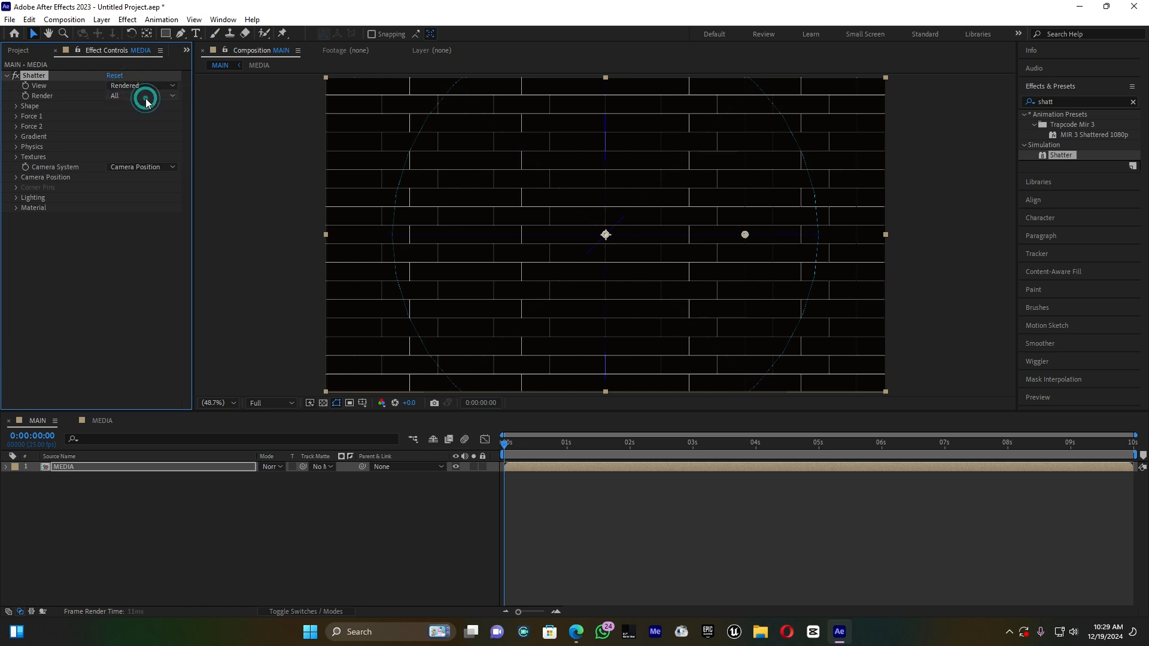
click(16, 106)
click(117, 116)
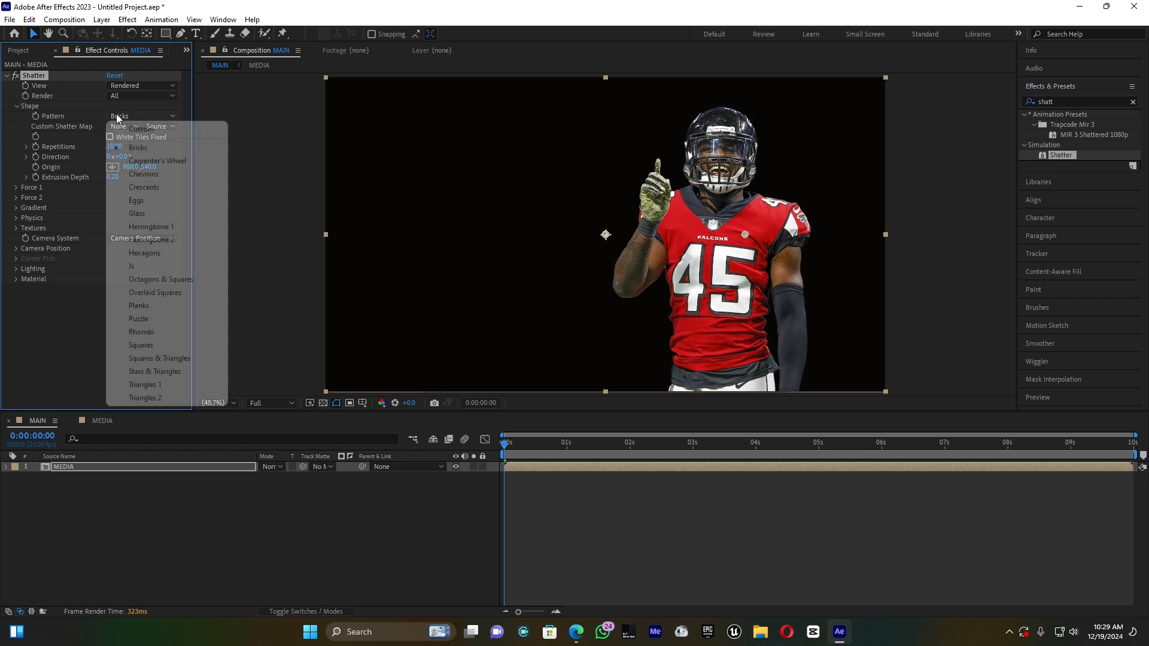
click(147, 214)
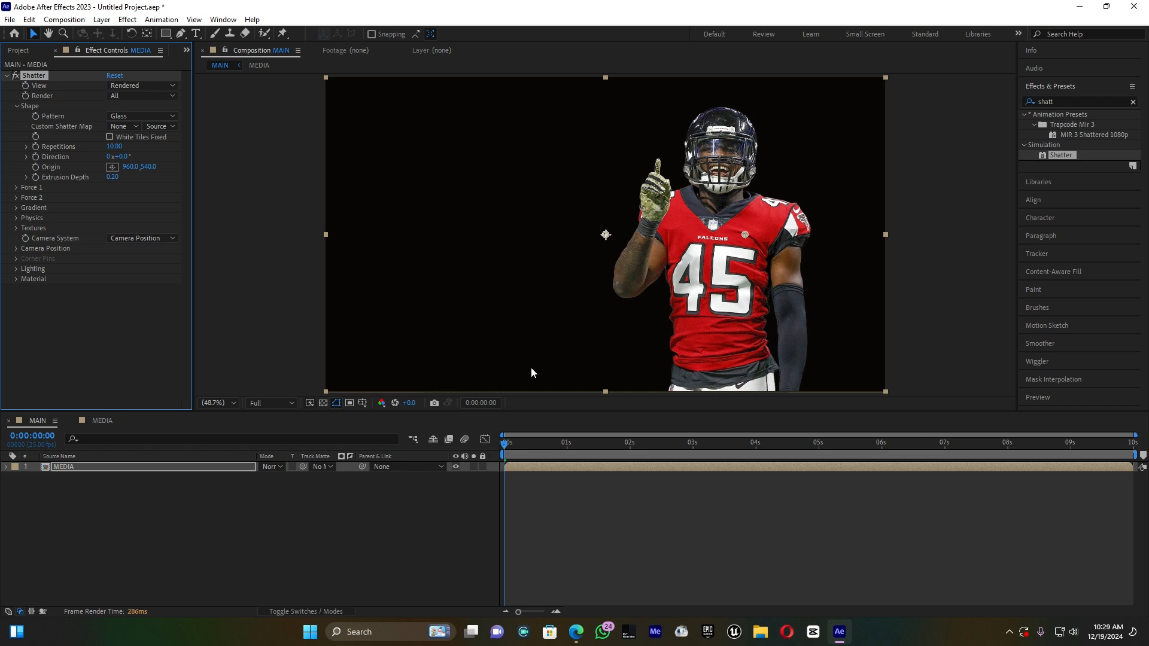
click(519, 444)
drag(529, 443, 487, 447)
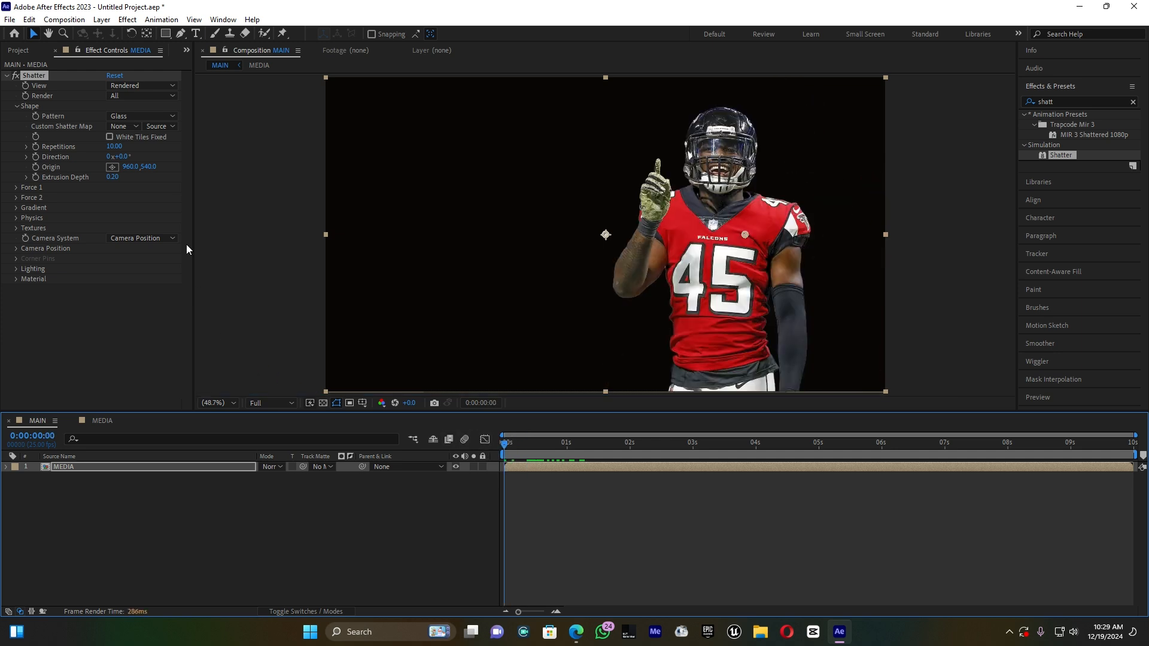
Set the Shatter shape repetitions to 200 and return the playhead to 0:00:00:00
click(113, 147)
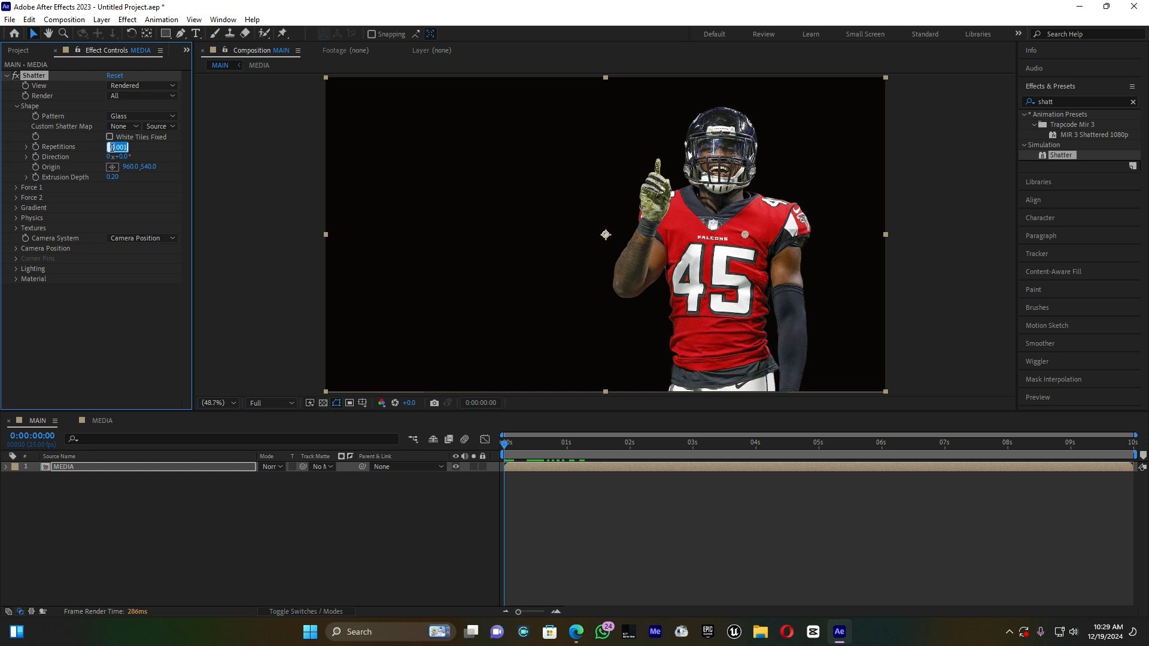
text(200)
key(Return)
mouse_move(506, 446)
mouse_down()
mouse_move(520, 446)
mouse_move(494, 447)
mouse_up()
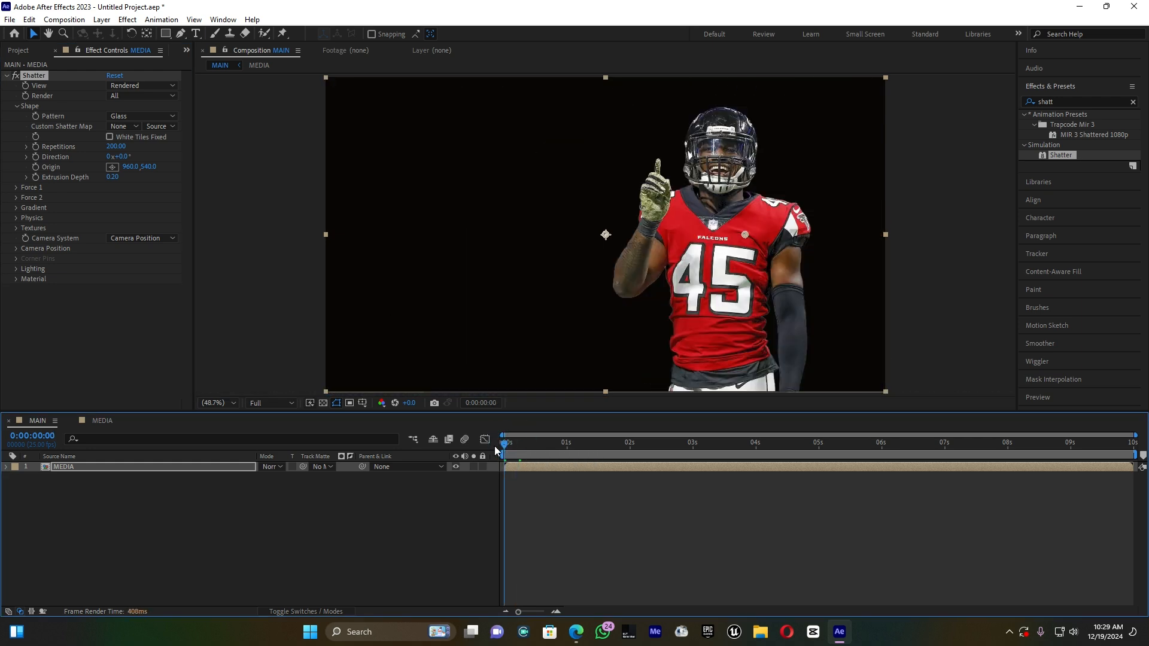
Place Shatter's Force 1 position in the empty area beside the player, at about 226, 559, and set its strength to -1
click(17, 191)
click(17, 189)
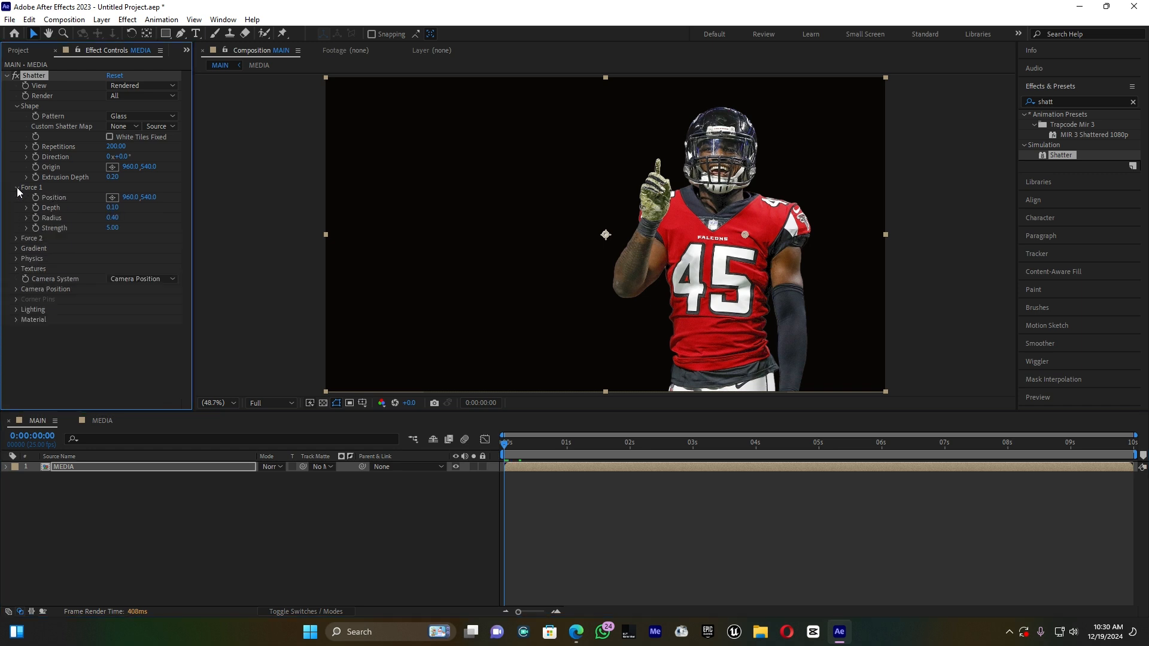
click(112, 198)
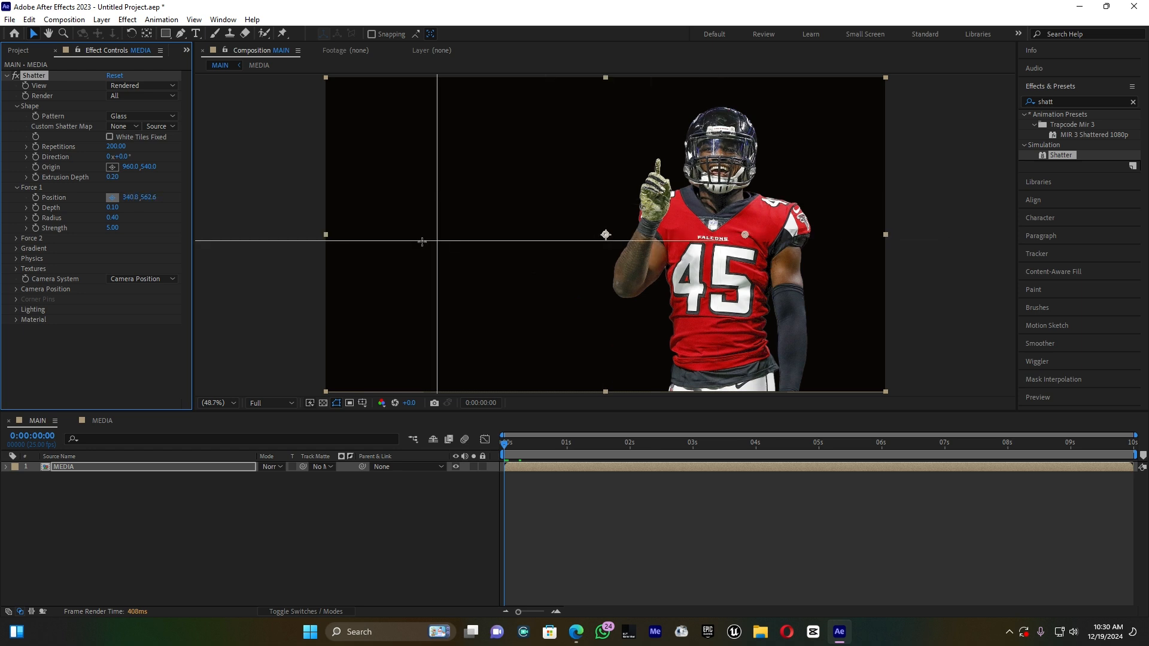
click(392, 241)
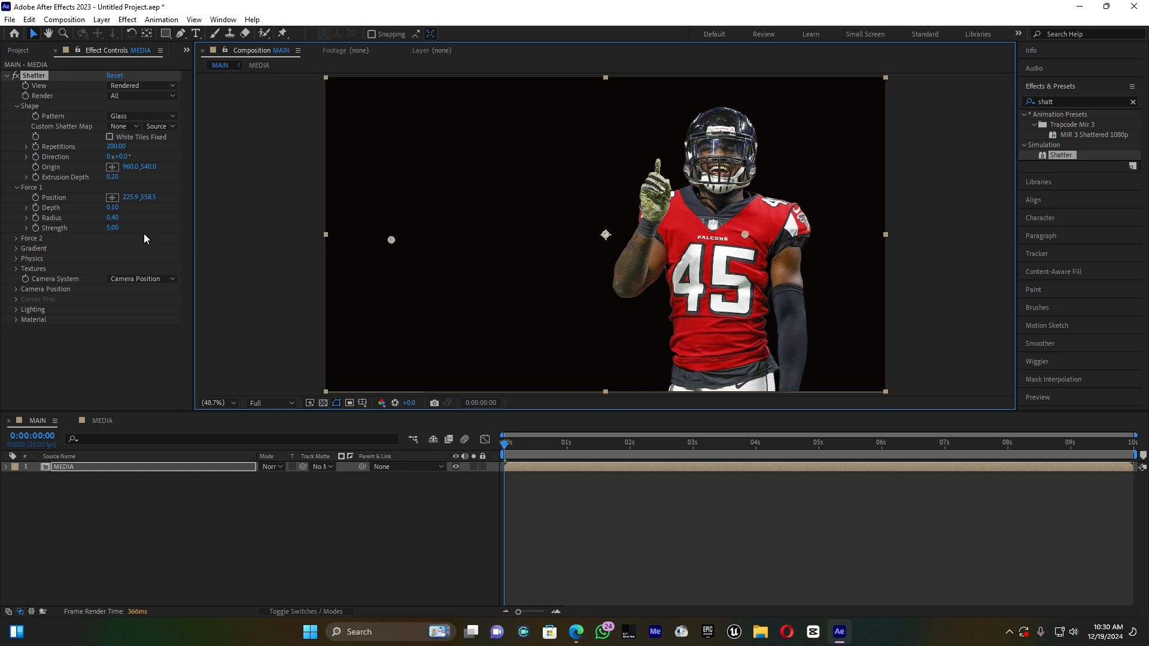
click(112, 228)
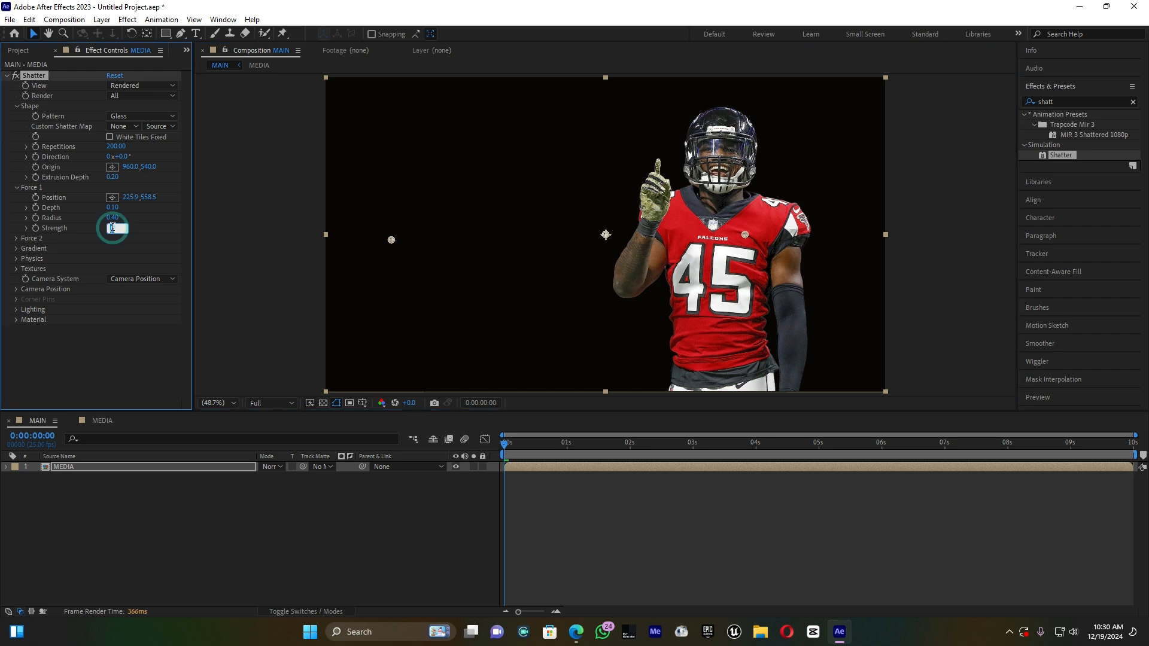
text(-1)
key(Return)
Set Force 1 depth to 0.2 and radius to 0.6
click(112, 208)
click(112, 208)
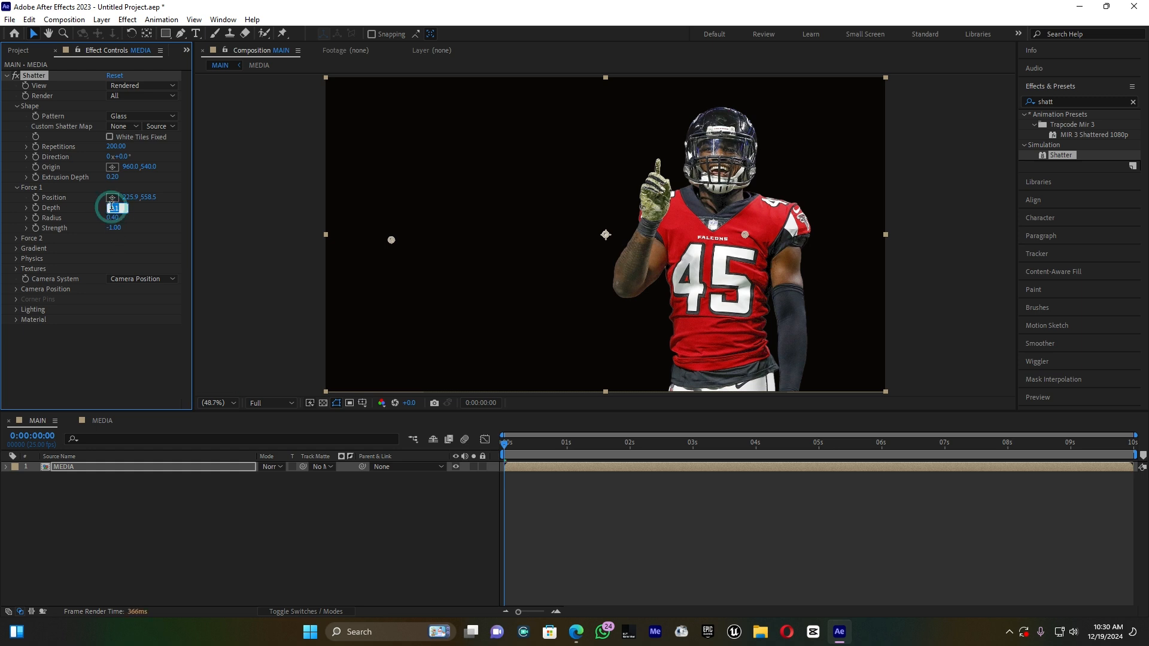
click(123, 208)
key(BackSpace)
key(BackSpace)
key(BackSpace)
click(113, 217)
click(114, 217)
click(122, 217)
key(BackSpace)
key(BackSpace)
key(BackSpace)
text(.6)
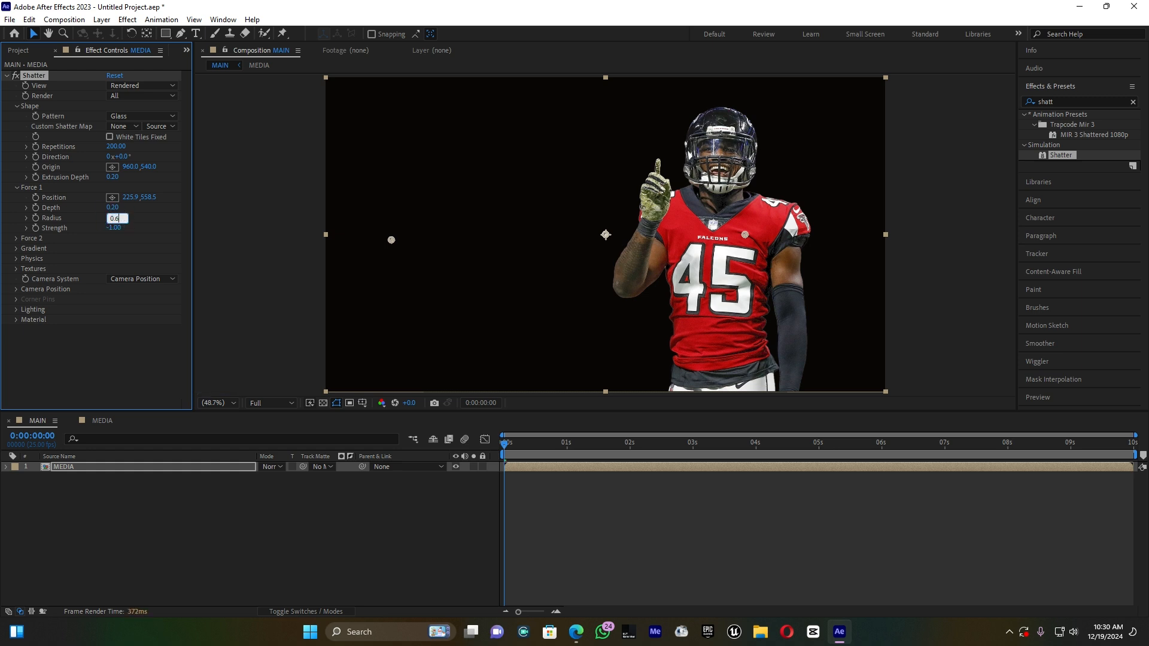
key(Return)
In the Shatter physics, set Rotation Speed to 0.9, Gravity to 0 and Tumble Axis to None
click(16, 259)
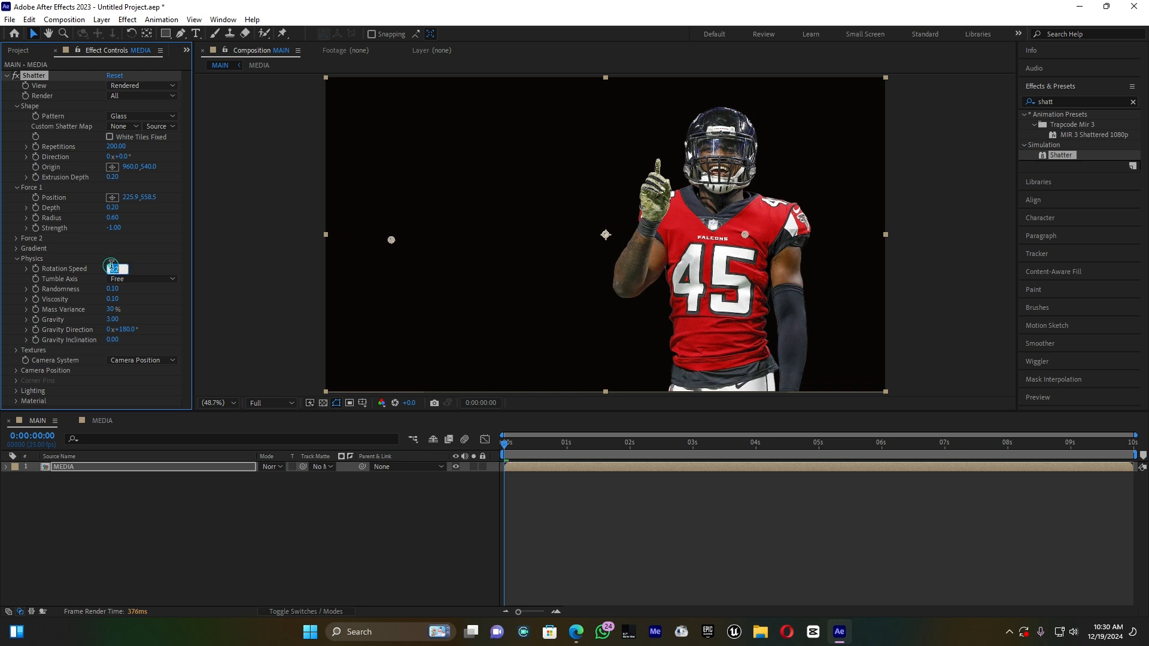
click(114, 268)
text(0.9)
click(144, 261)
click(111, 319)
text(0)
click(141, 278)
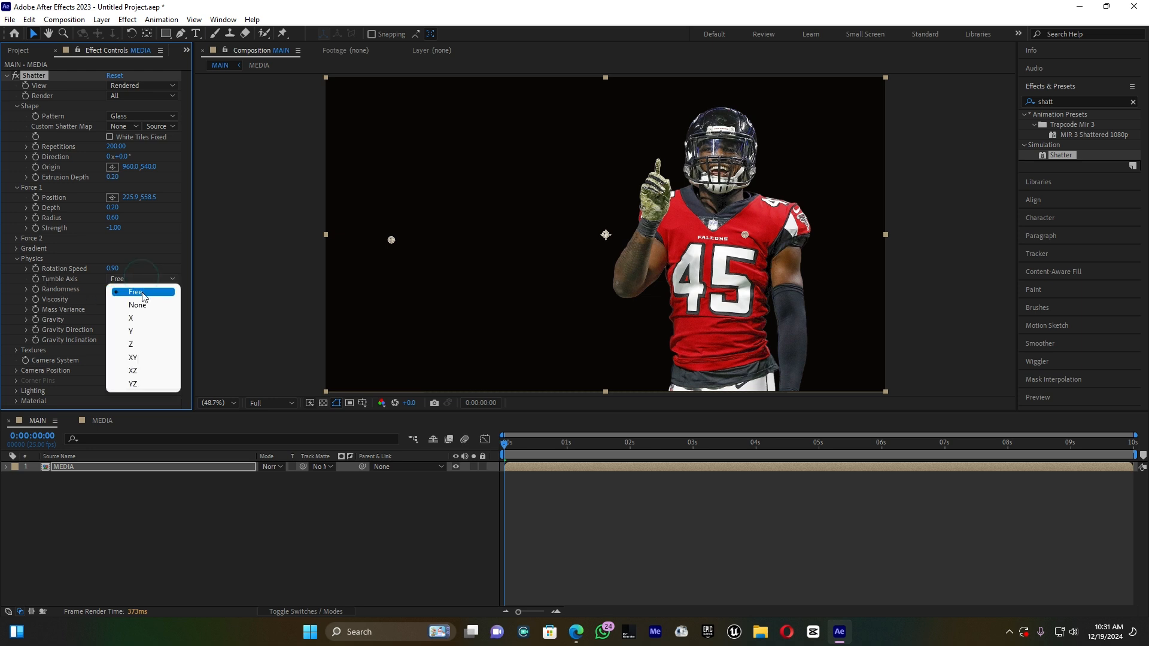
click(141, 302)
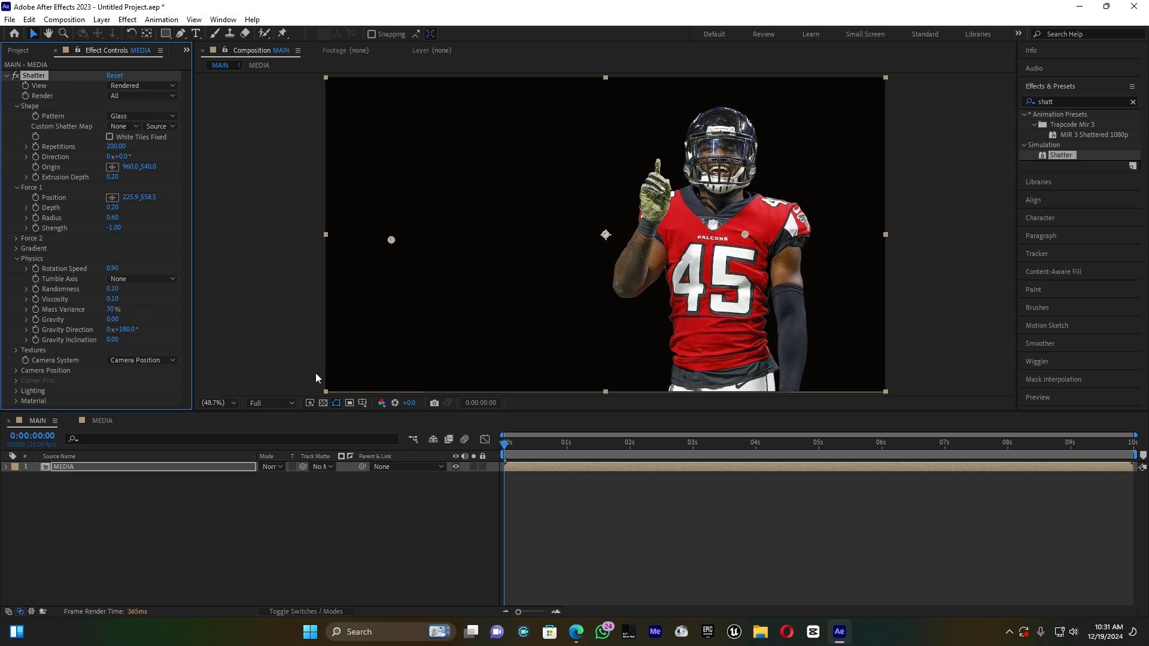
With the playhead at 0:00:01:05, set the Shatter physics Viscosity to 0 and Mass Variance to 80%
drag(508, 446, 530, 445)
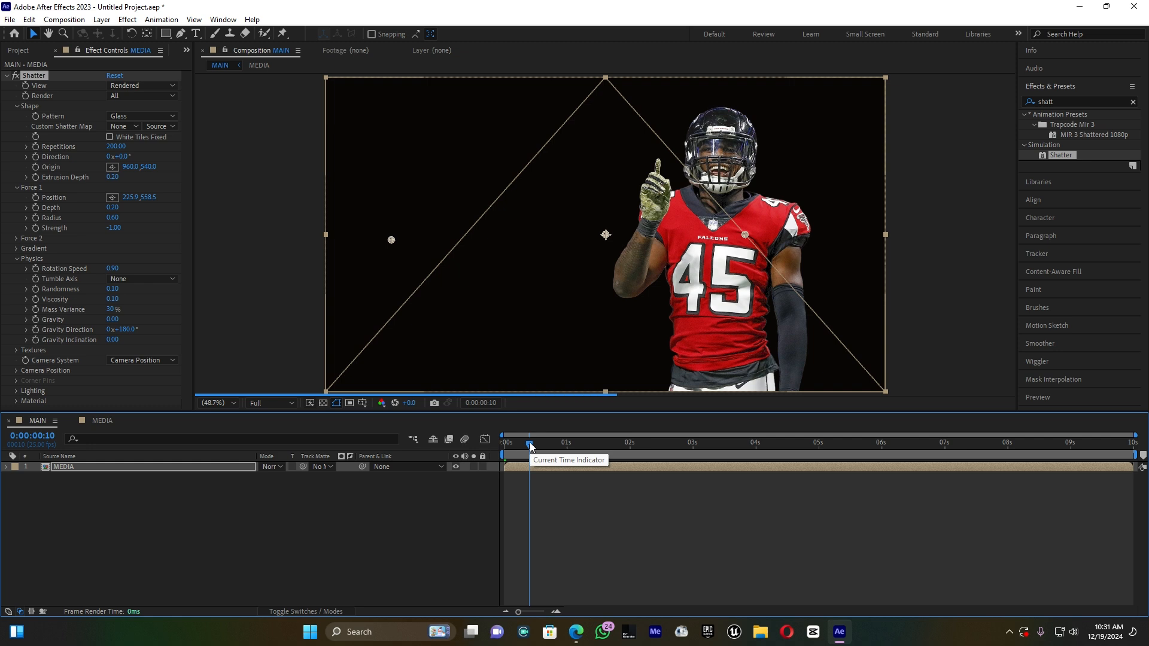
mouse_move(530, 446)
mouse_down()
mouse_move(522, 440)
mouse_move(544, 441)
mouse_up()
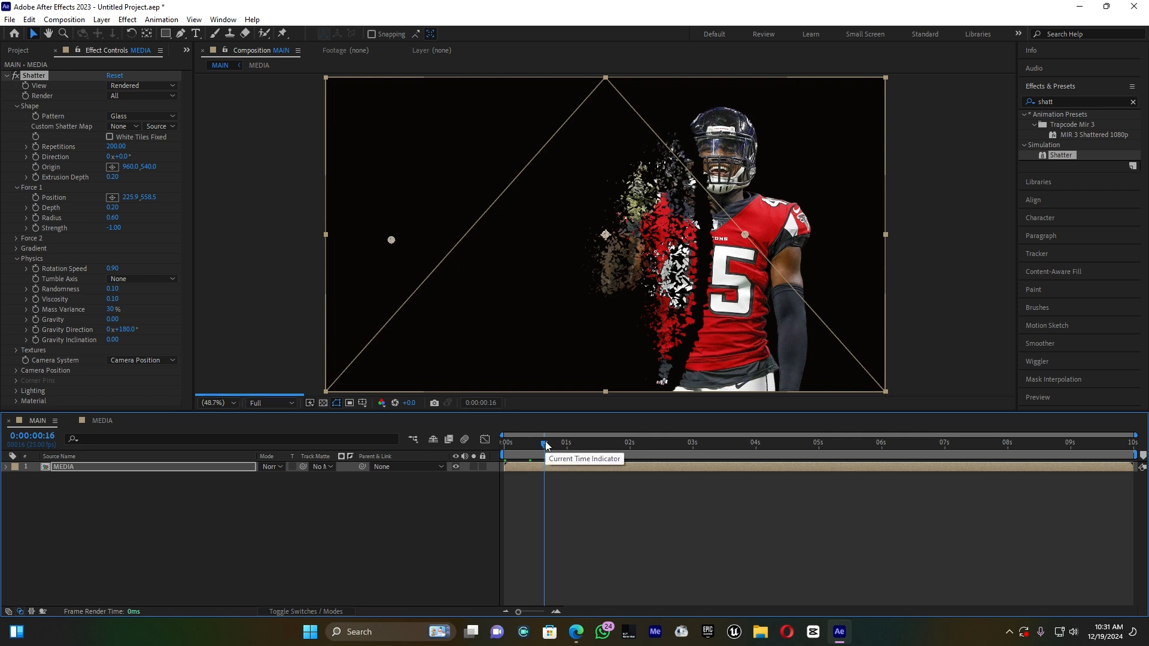
drag(544, 443, 579, 444)
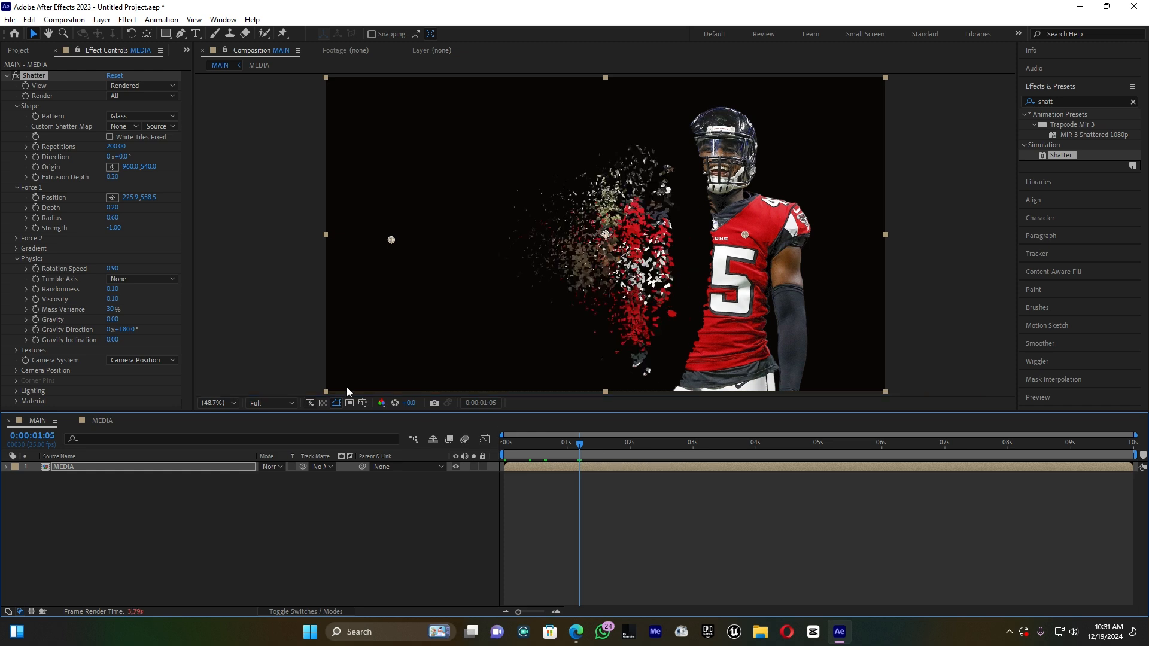
click(110, 299)
click(110, 298)
text(0)
key(Return)
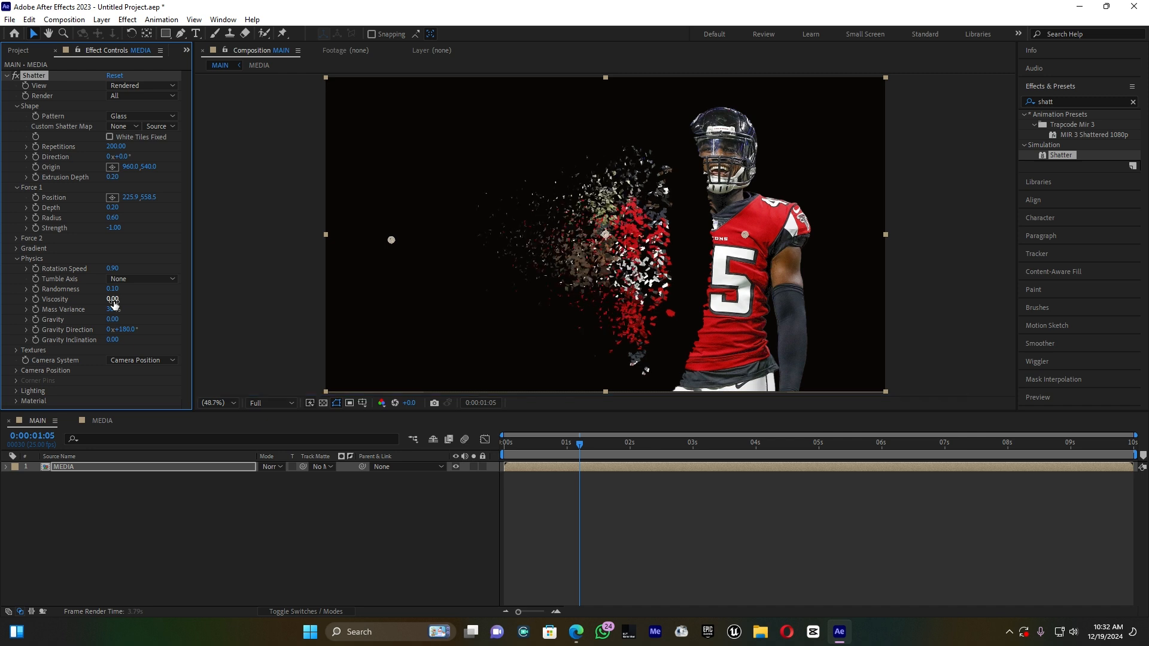
click(113, 308)
text(80)
key(Return)
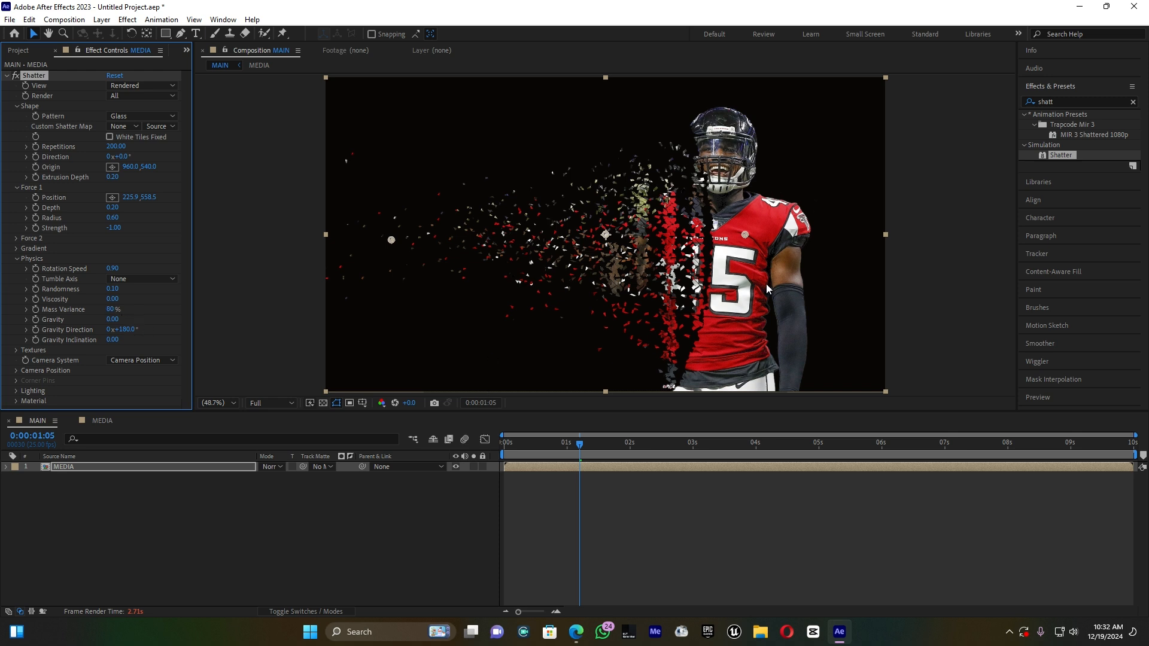
Duplicate the MEDIA layer in the MAIN composition and delete the Shatter effect from the upper copy
click(426, 504)
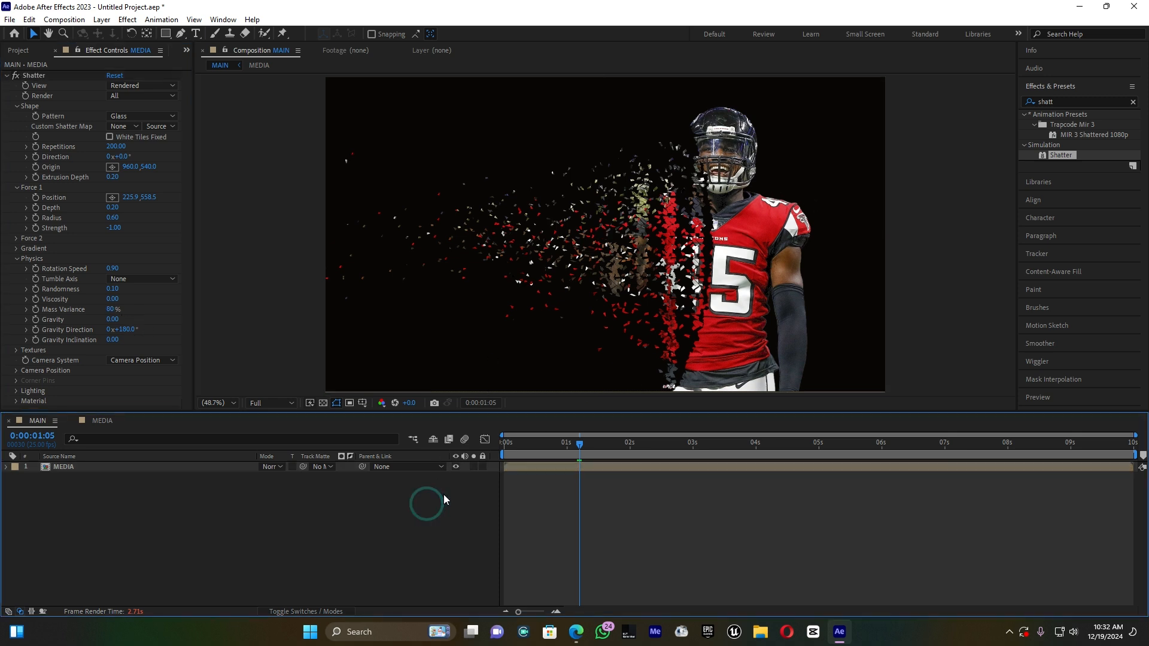
click(67, 467)
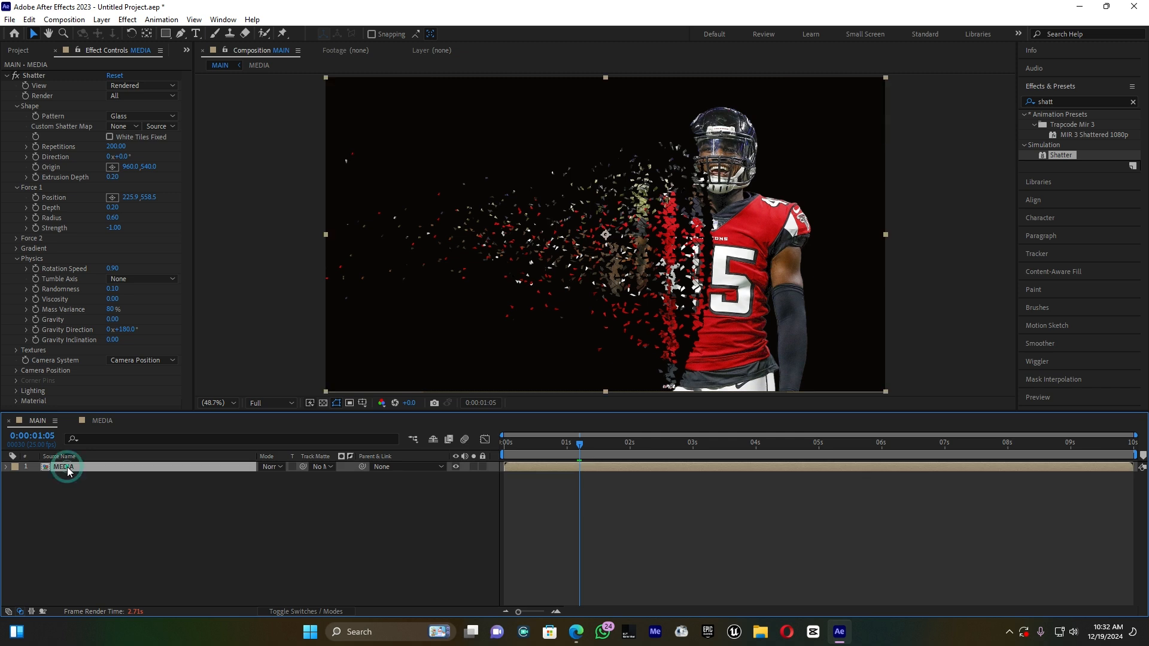
key(ctrl+d)
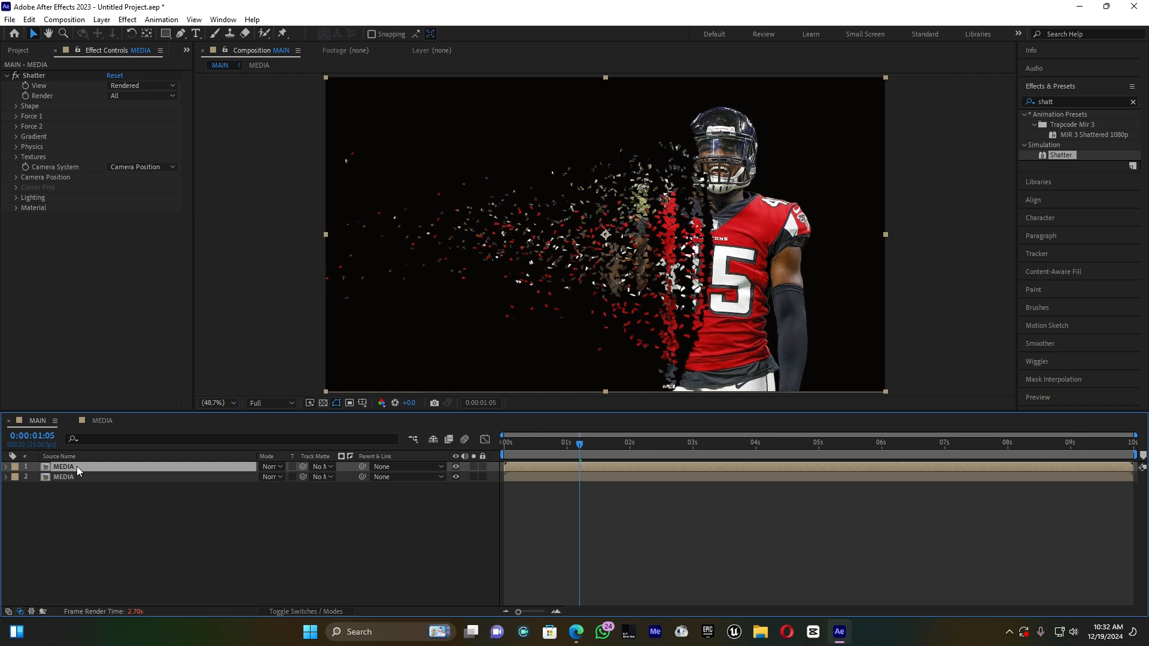
click(34, 74)
key(Delete)
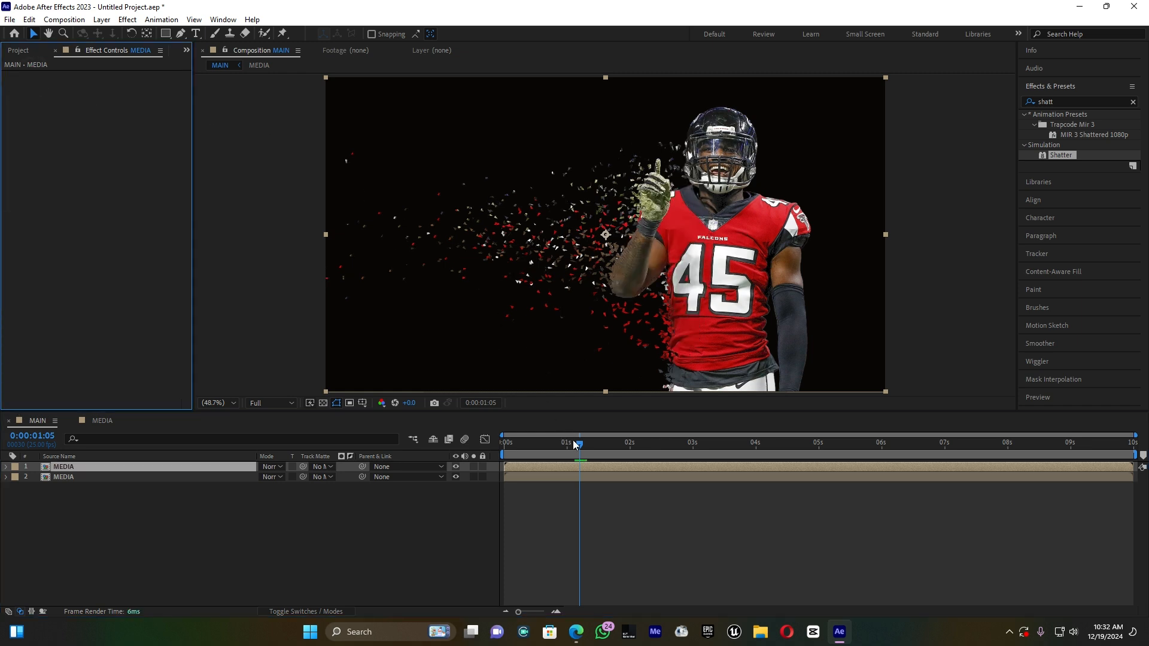
Add Position keyframes to both MEDIA layers at 0:00:01:21
drag(576, 443, 496, 446)
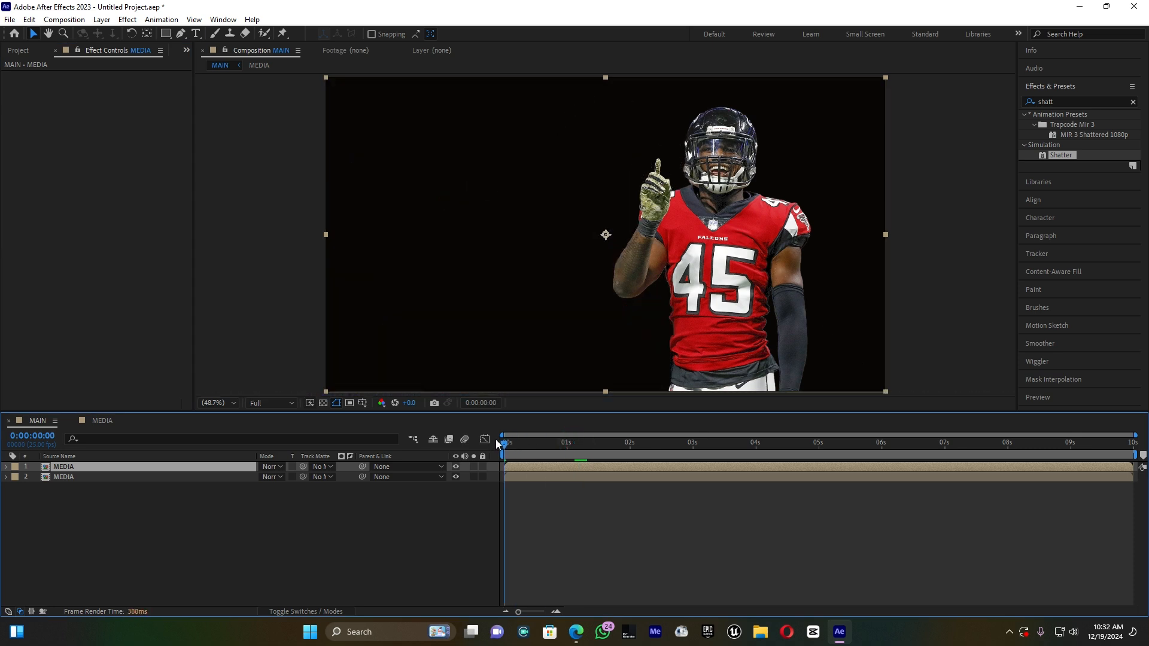
drag(506, 446, 594, 459)
drag(614, 455, 621, 455)
click(171, 497)
drag(172, 497, 169, 458)
key(p)
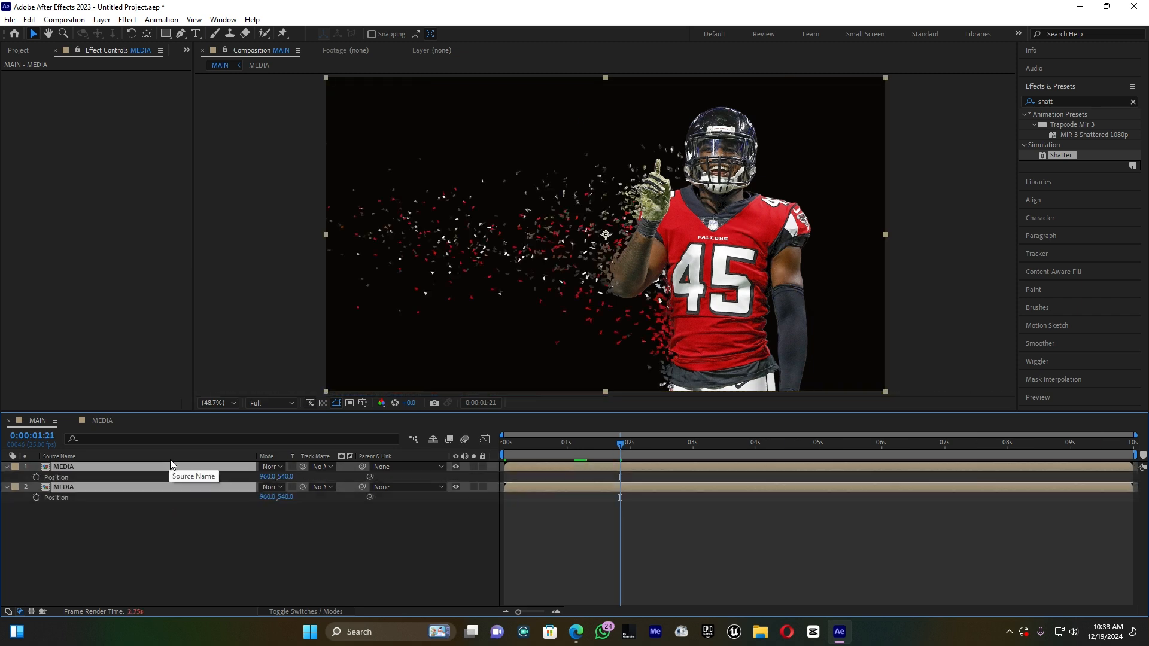
click(36, 477)
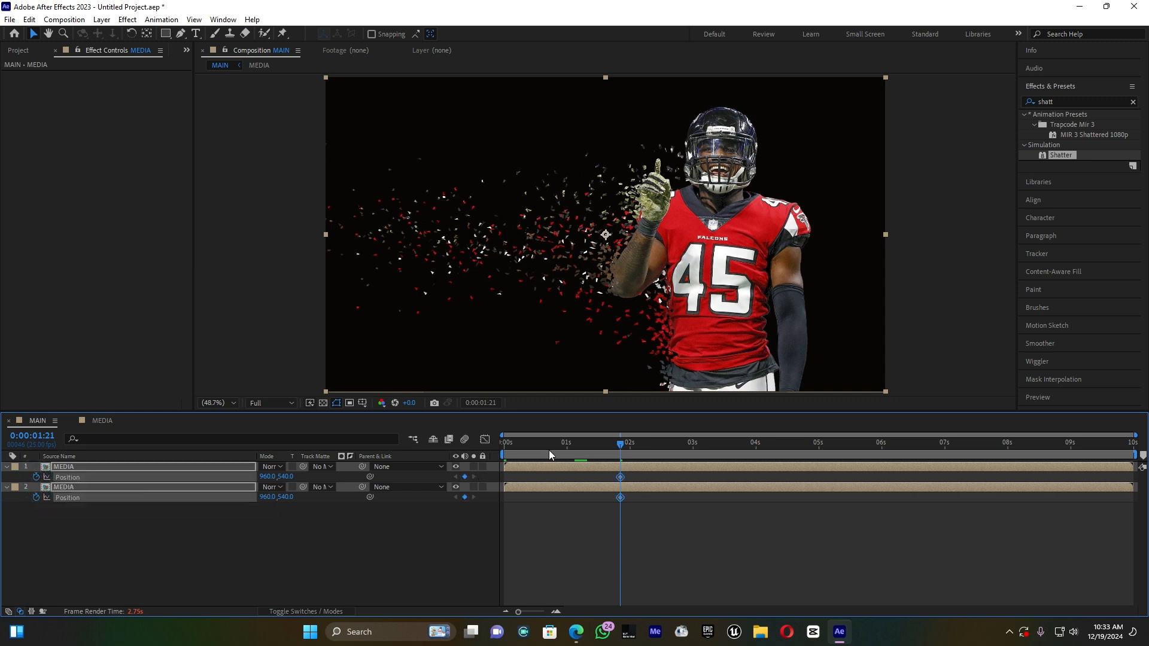
At 0:00:00:00, set the Position of both MEDIA layers to 4, 540 and preview the slide-in
drag(538, 448, 502, 456)
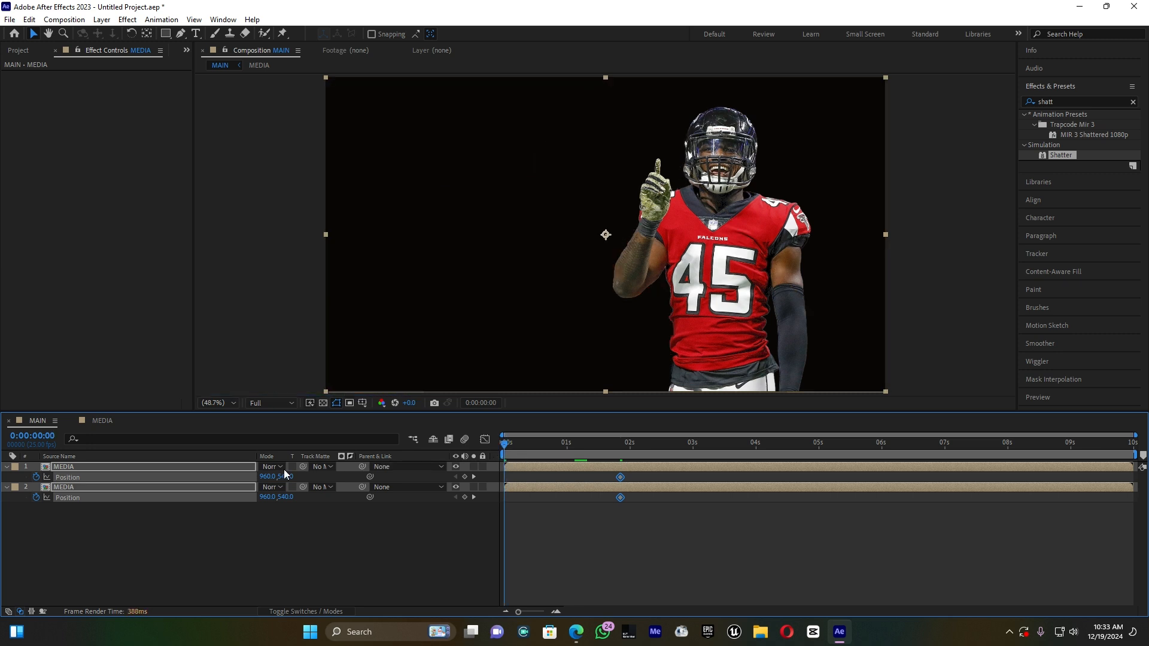
drag(268, 477, 27, 497)
drag(269, 482, 3, 513)
click(324, 551)
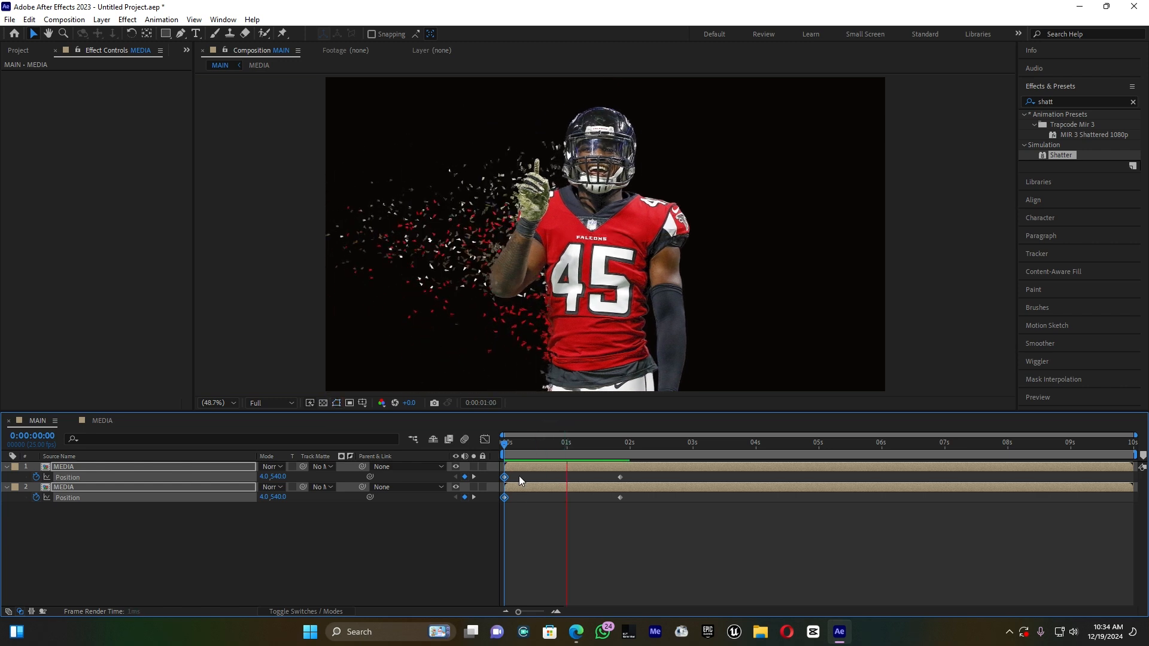
Shift both layers' ending Position keyframes to about 1.3 seconds and apply Easy Ease to all Position keyframes
drag(609, 473, 492, 469)
click(583, 518)
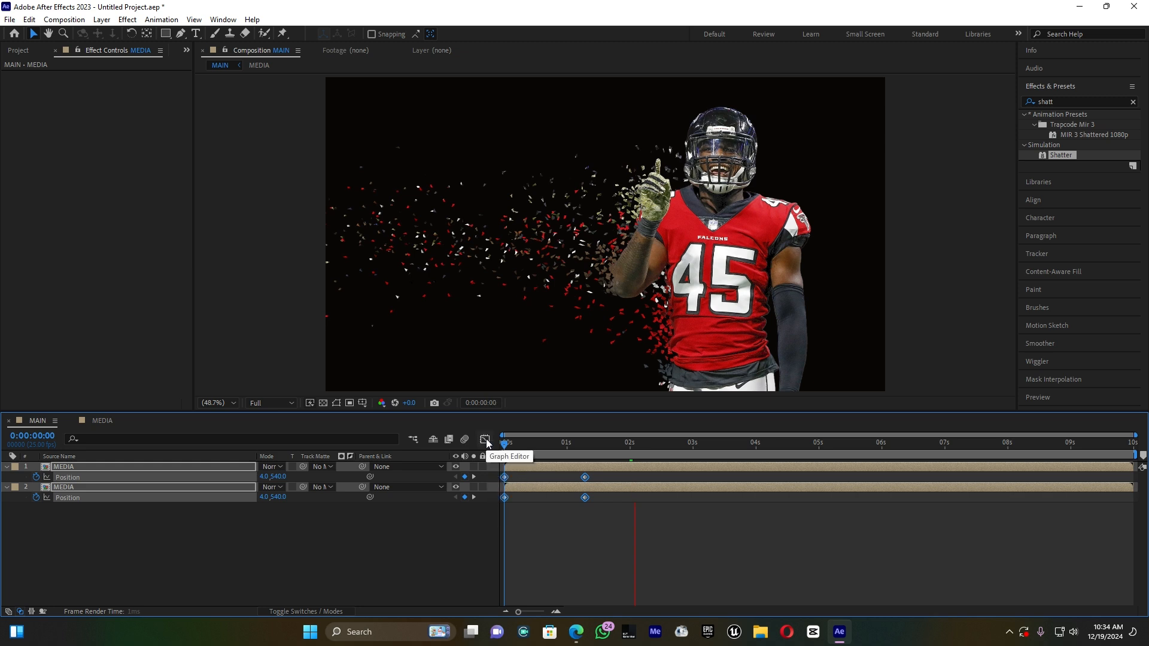
right_click(506, 477)
mouse_move(550, 470)
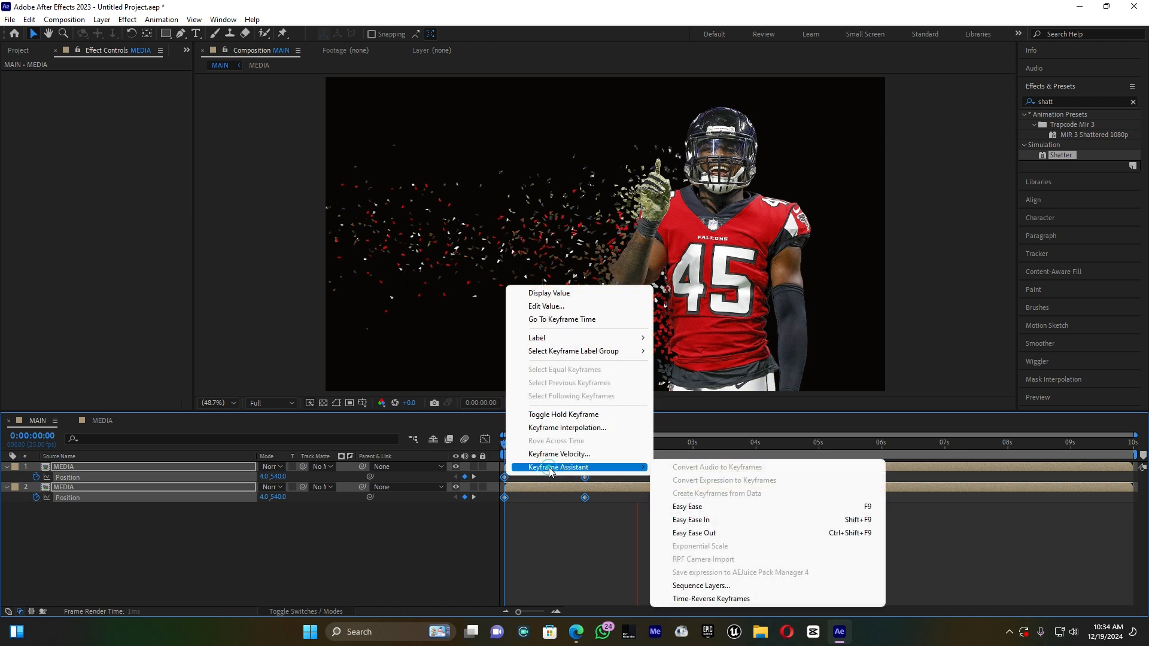
click(695, 506)
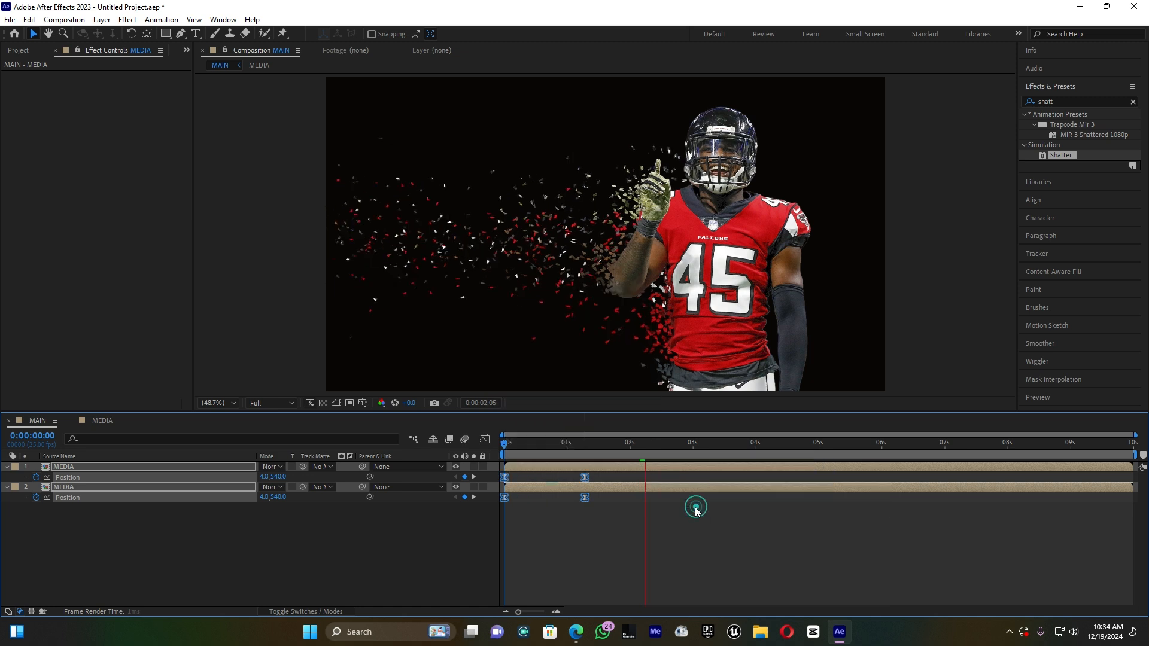
key(space)
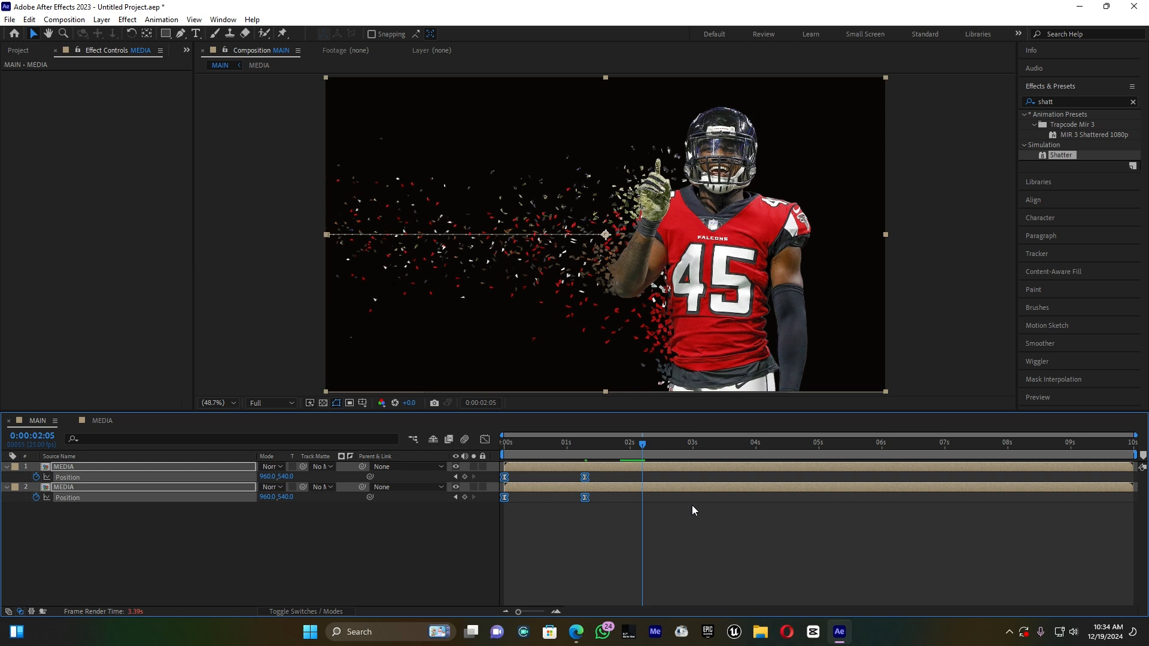
In the speed graph, stretch the ending keyframes' ease back to the start for a fast start and slow finish, and preview it
drag(584, 444, 552, 445)
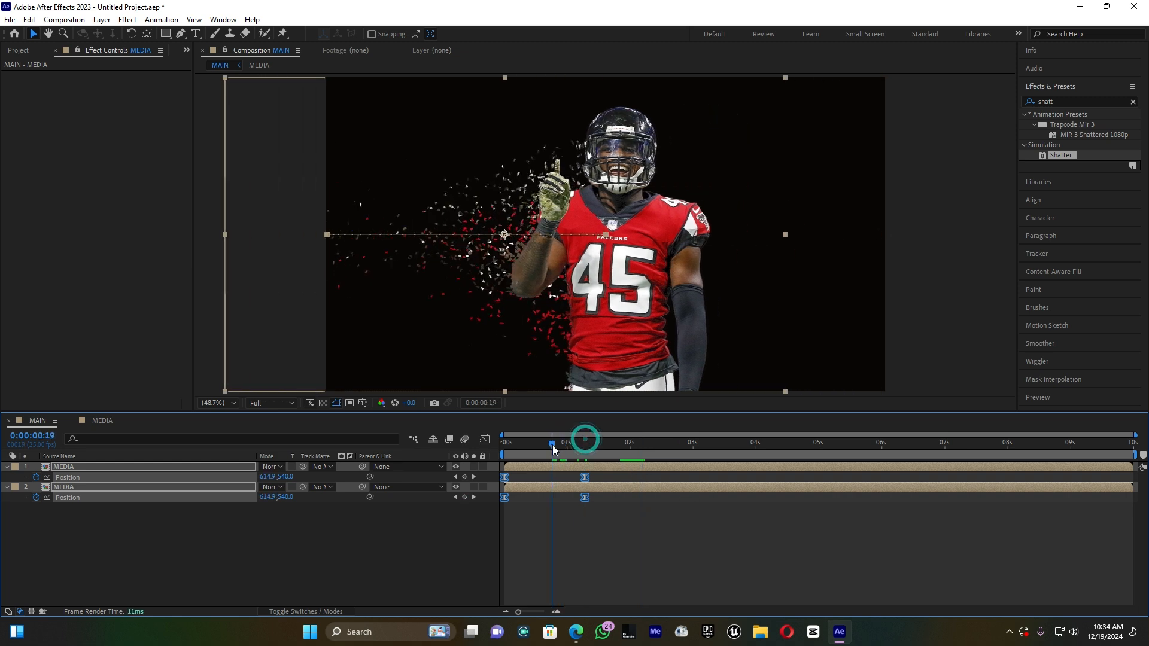
click(485, 439)
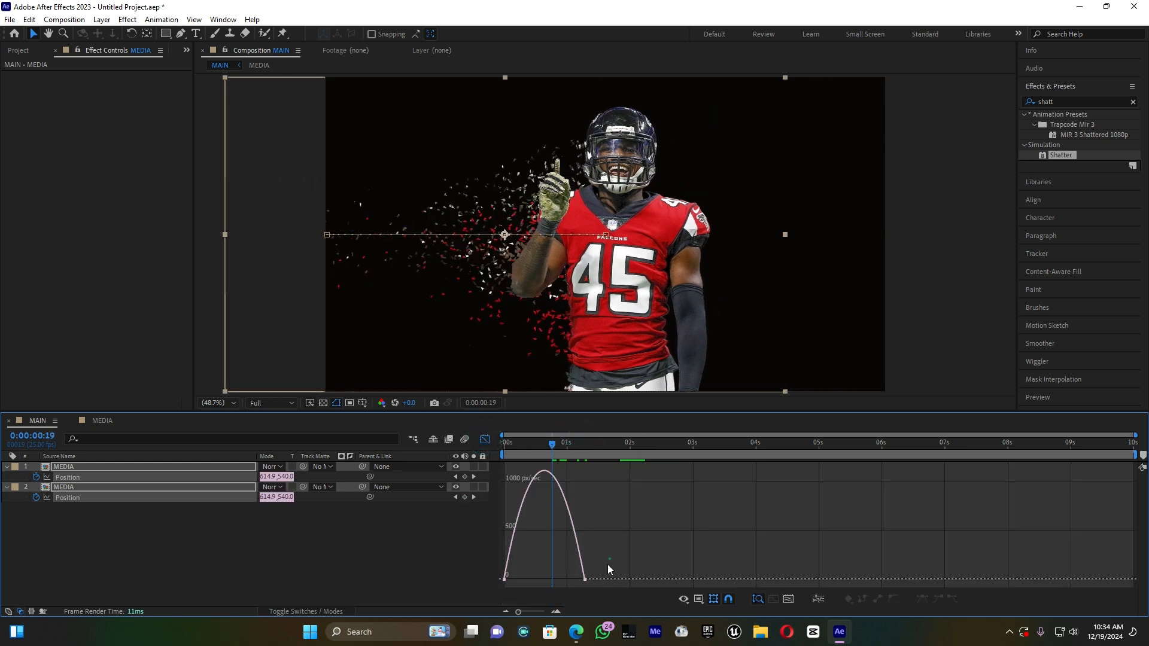
drag(578, 584, 479, 588)
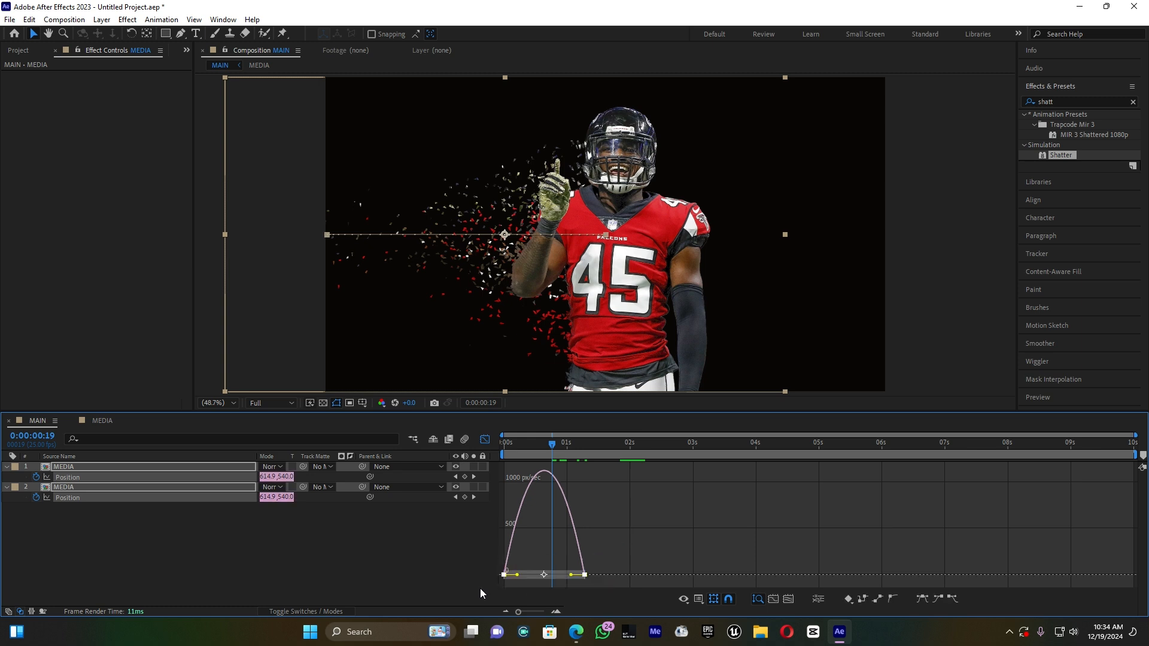
click(697, 600)
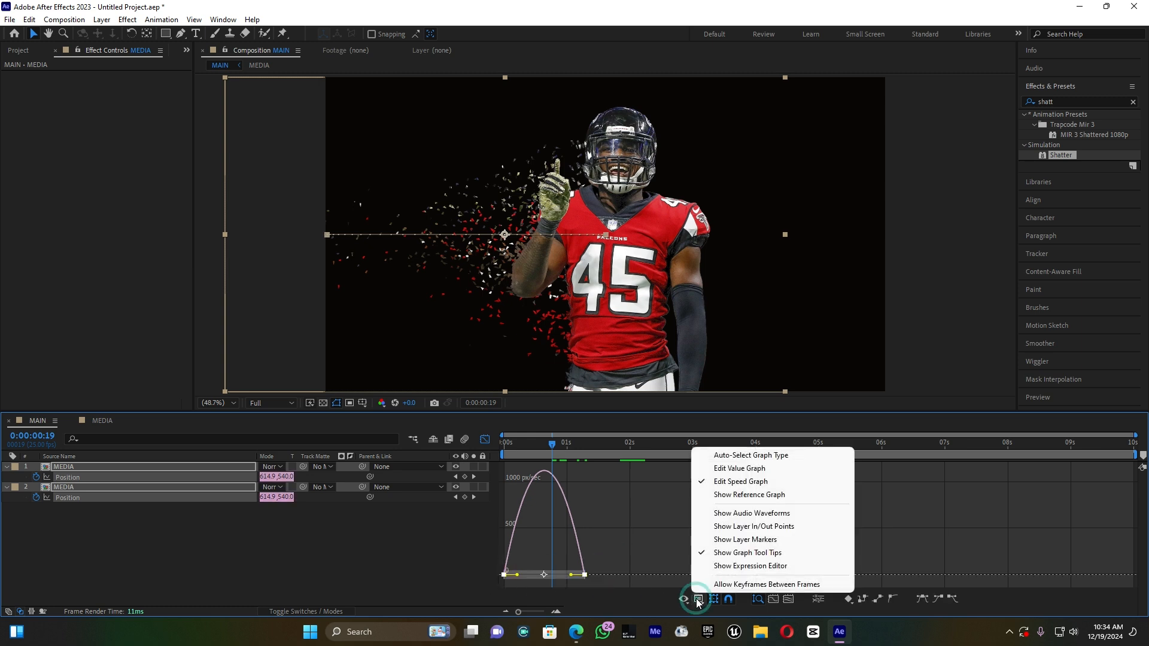
click(746, 481)
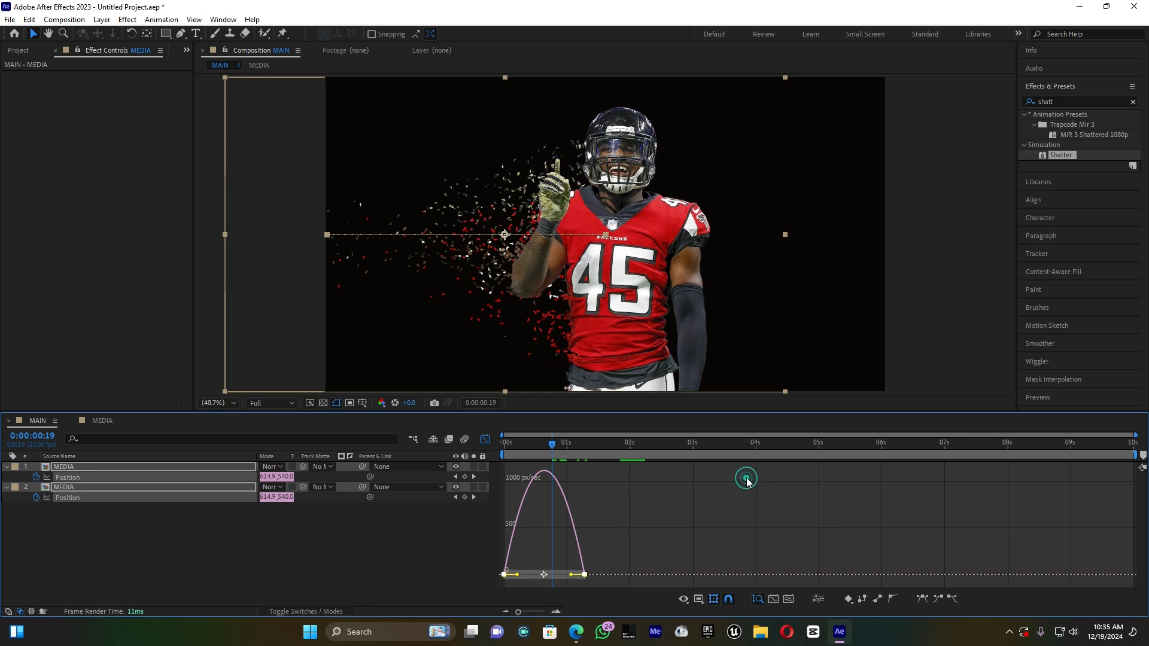
drag(572, 575, 507, 576)
key(space)
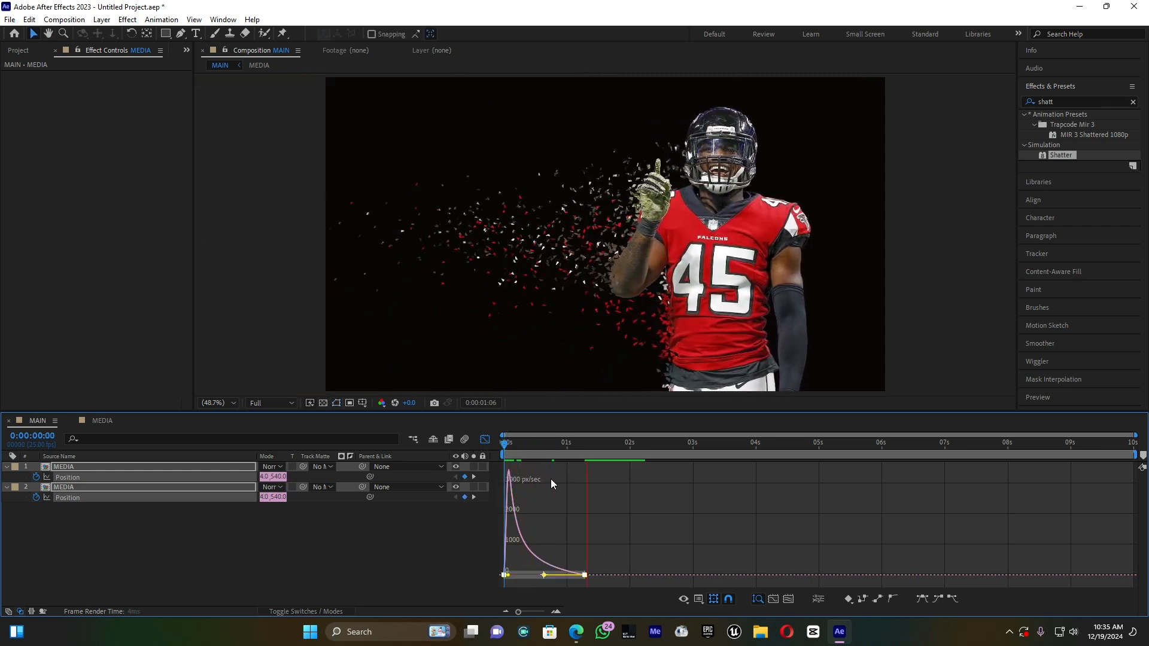
click(526, 441)
click(502, 444)
key(space)
key(space)
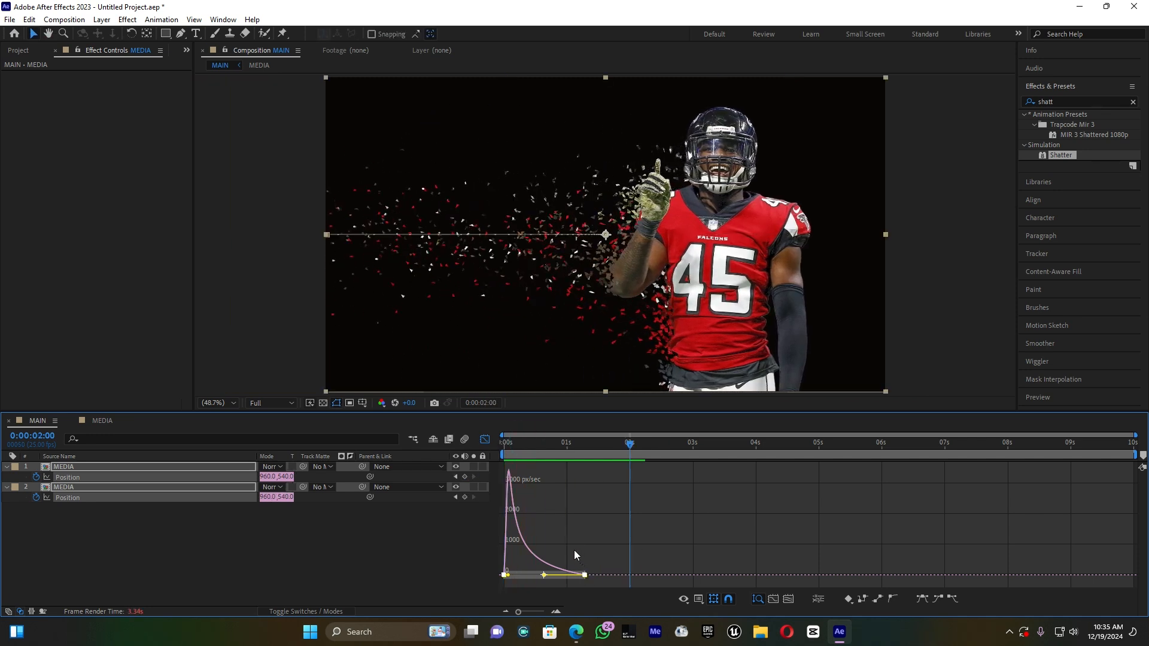
Return to the keyframe timeline and shift both layers' ending Position keyframes out to about 2.1 seconds, previewing the slower movement
drag(572, 548, 591, 576)
click(605, 547)
click(484, 439)
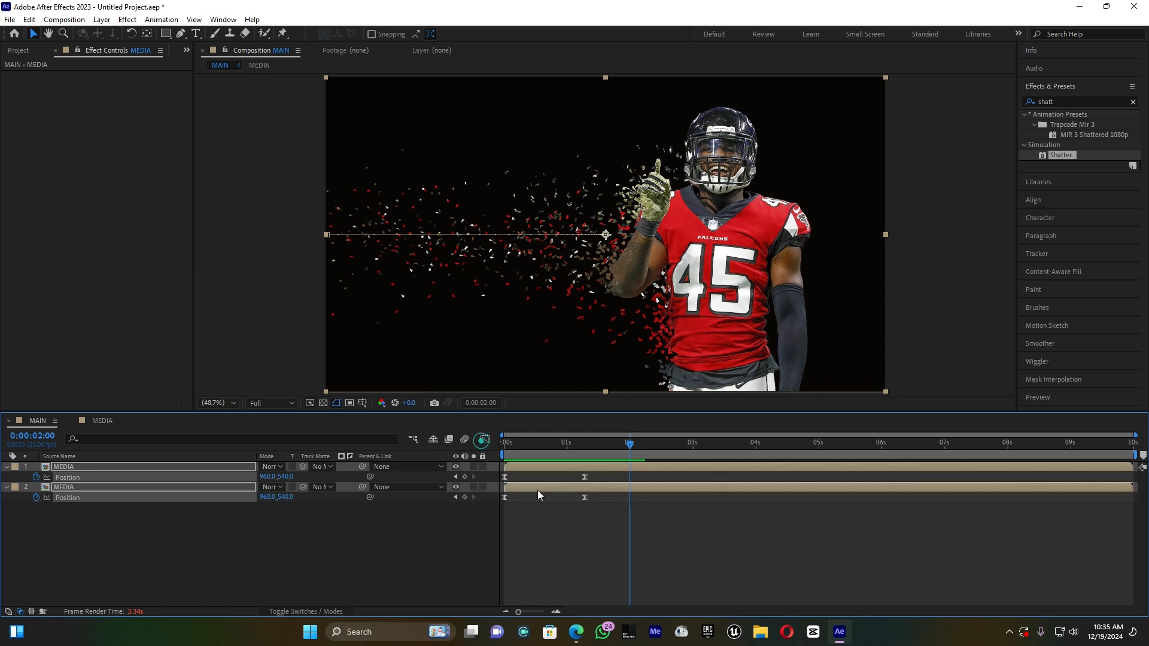
drag(608, 520, 612, 476)
drag(544, 440, 475, 459)
key(space)
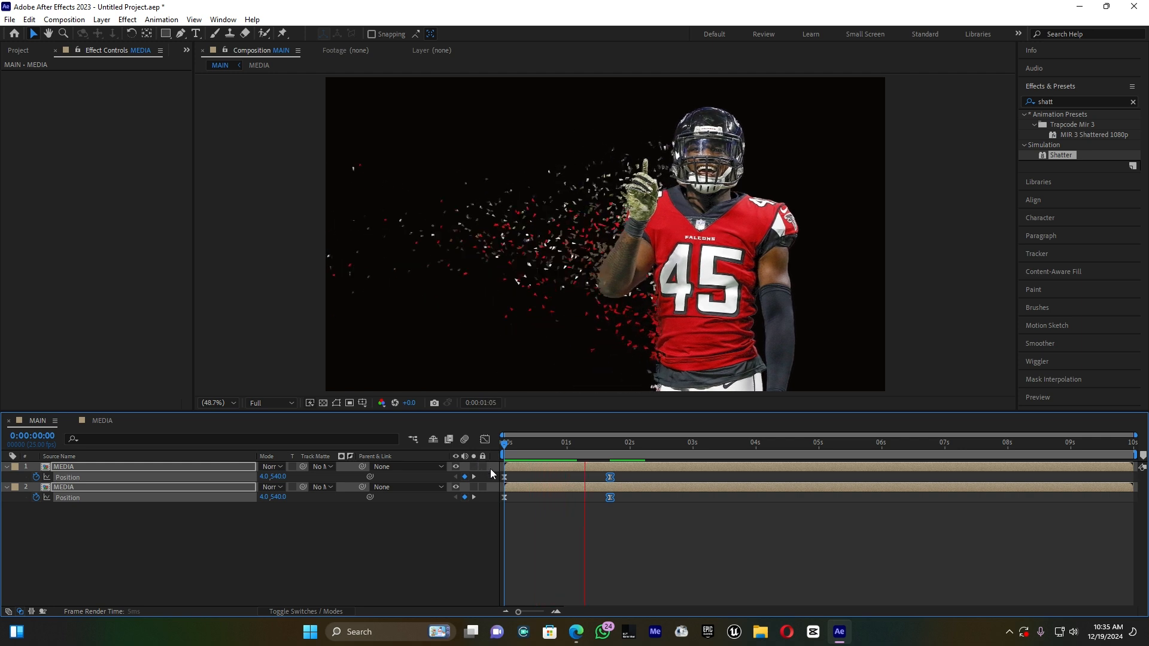
key(space)
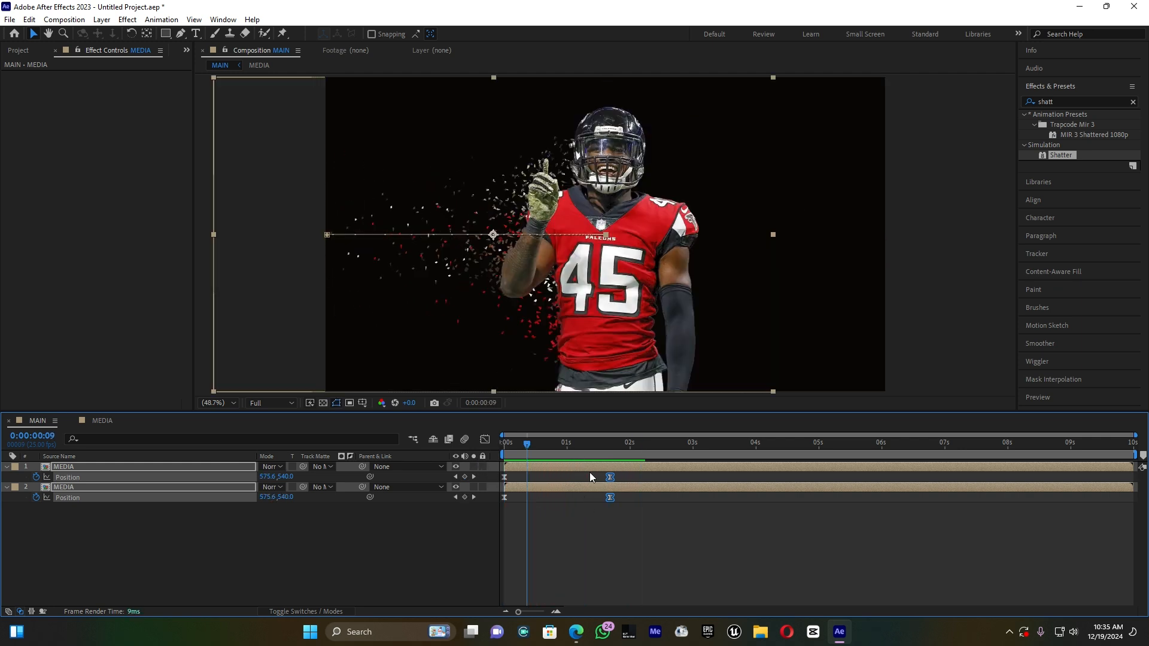
drag(590, 473, 640, 498)
Add 100% Opacity keyframes to both MEDIA layers at 0:00:00:11
drag(526, 448, 531, 448)
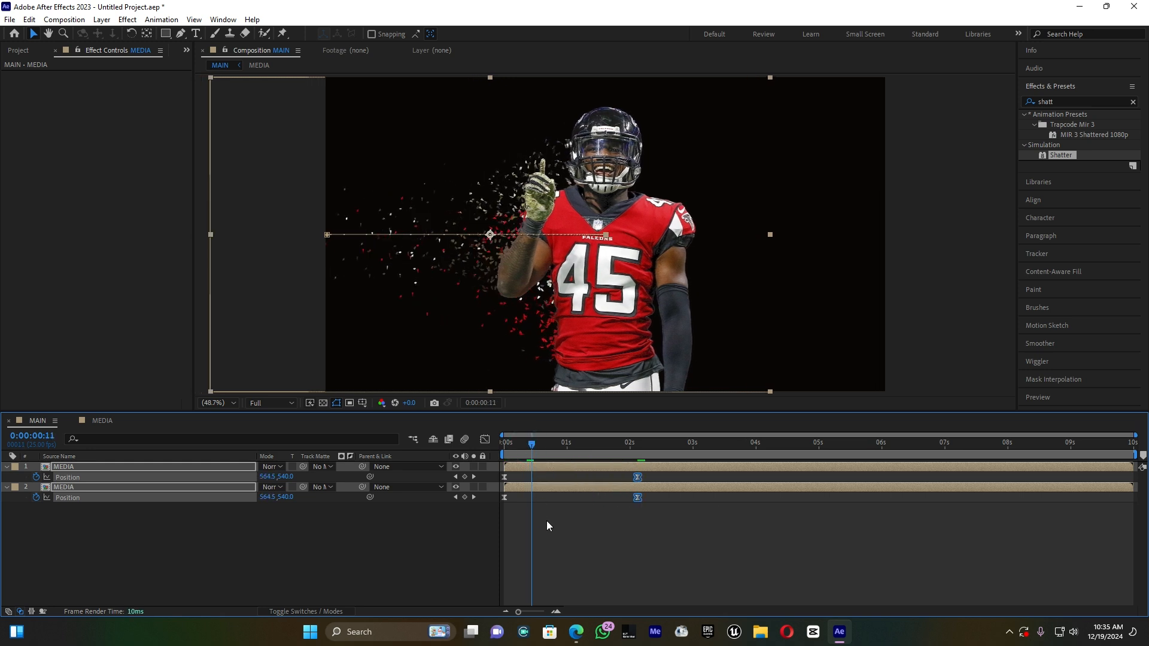
click(6, 467)
click(7, 468)
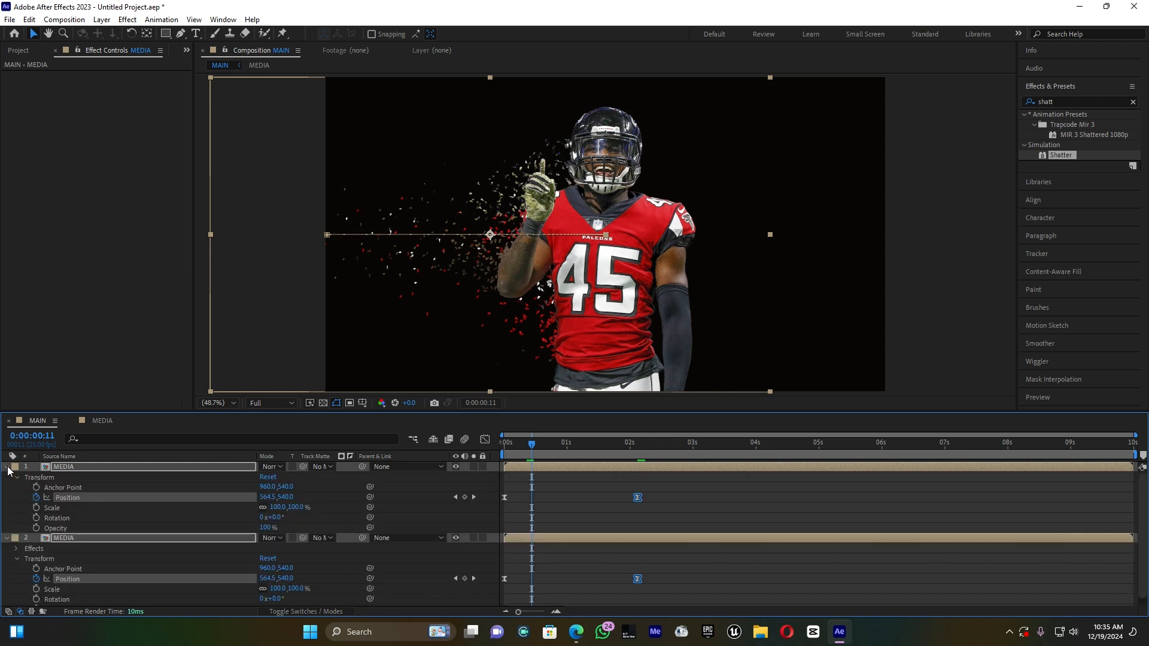
click(36, 528)
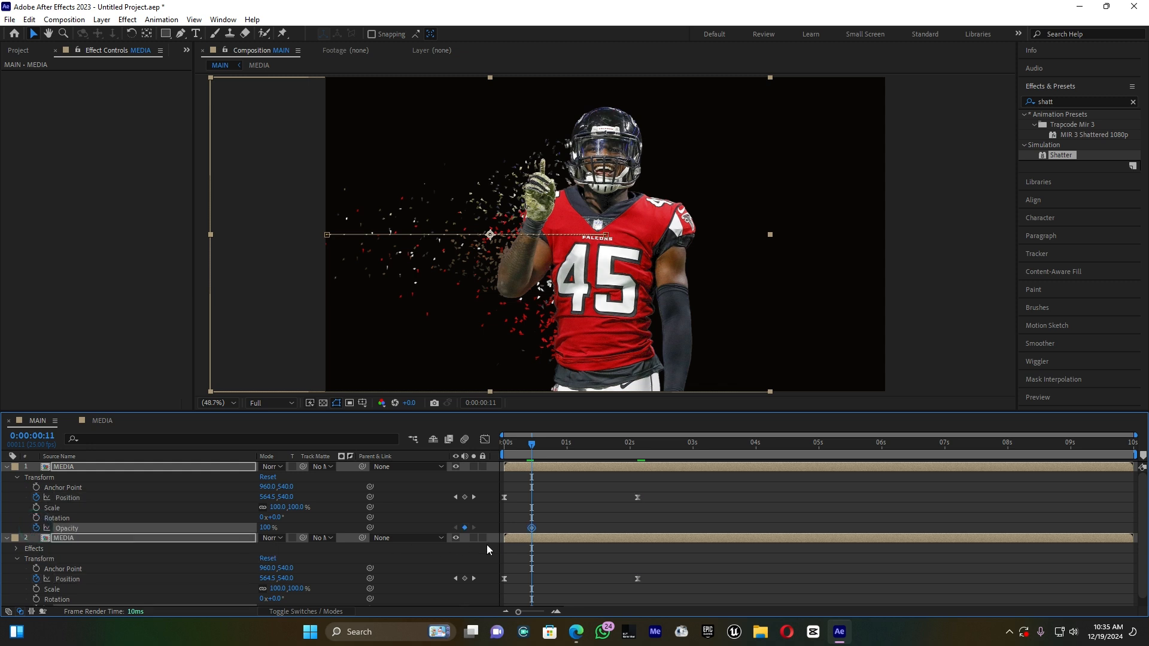
scroll(464, 593, down, 1)
click(464, 601)
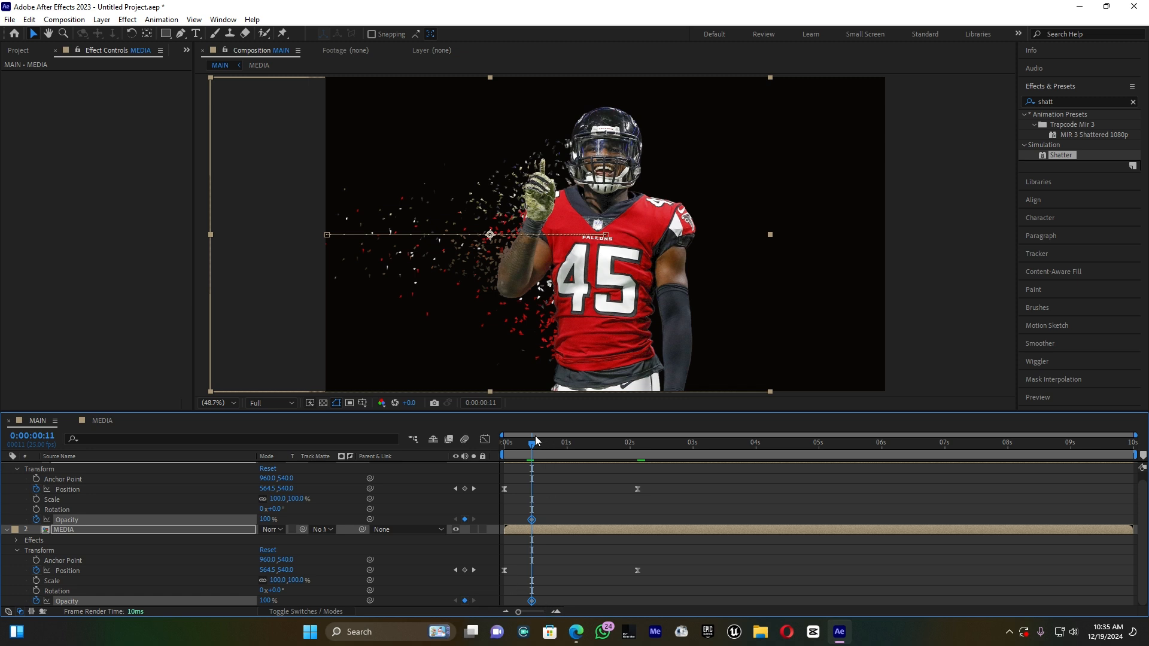
At 0:00:00:00, set the Opacity of both MEDIA layers to 0% and preview the fade-in
drag(532, 443, 525, 444)
key(Home)
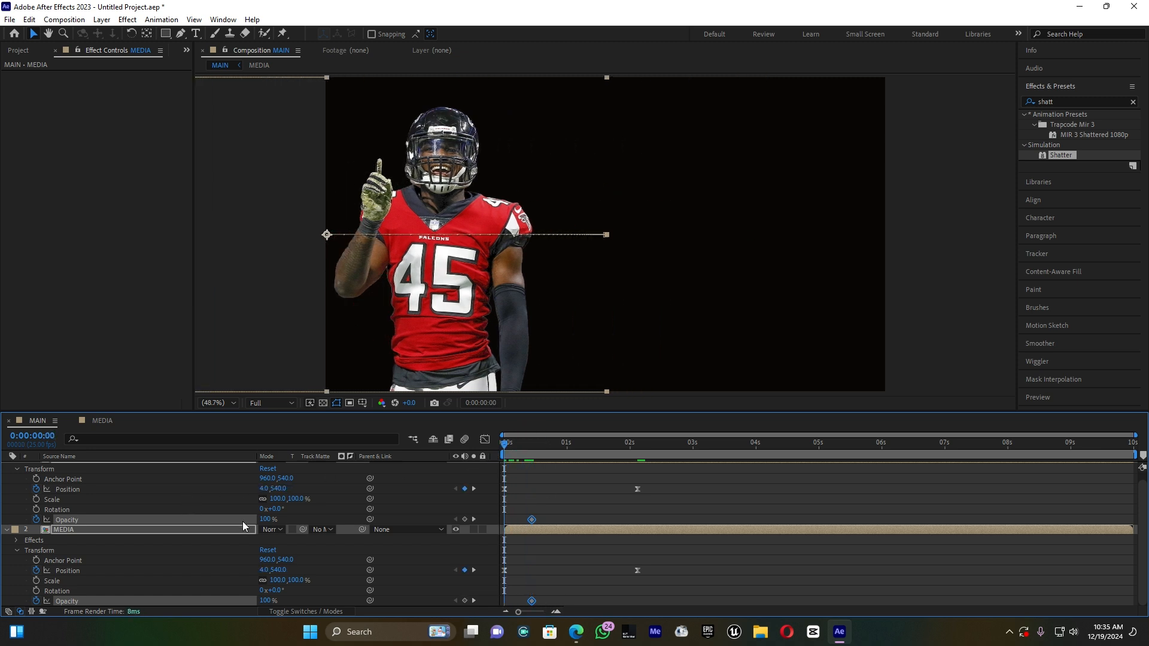
drag(265, 519, 109, 513)
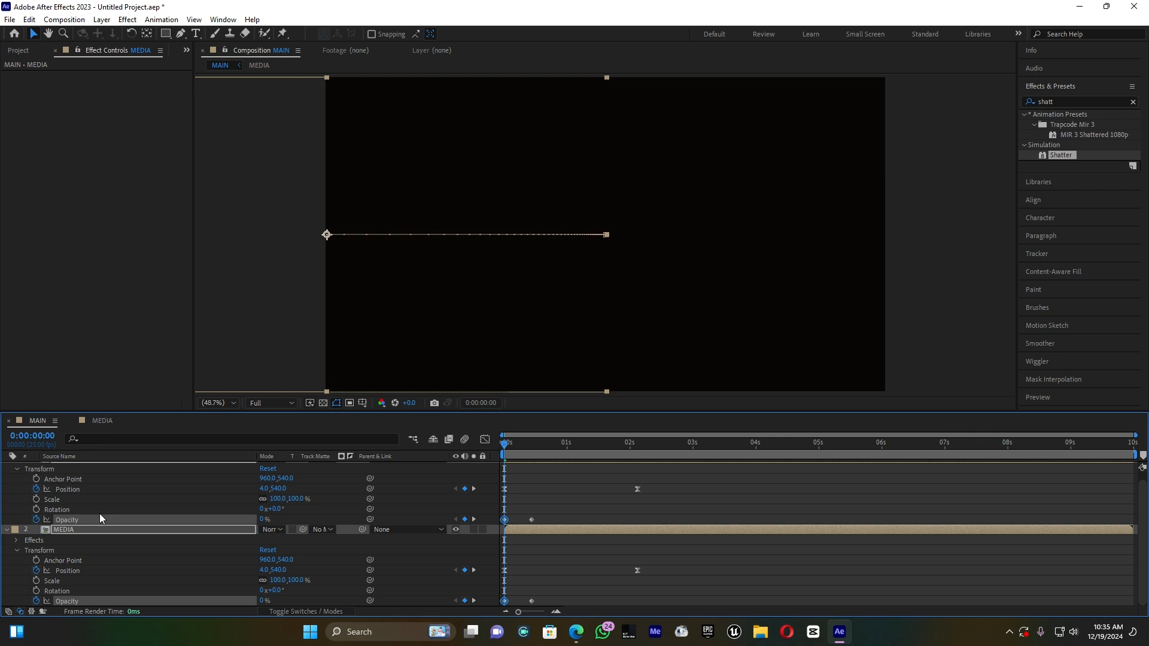
key(space)
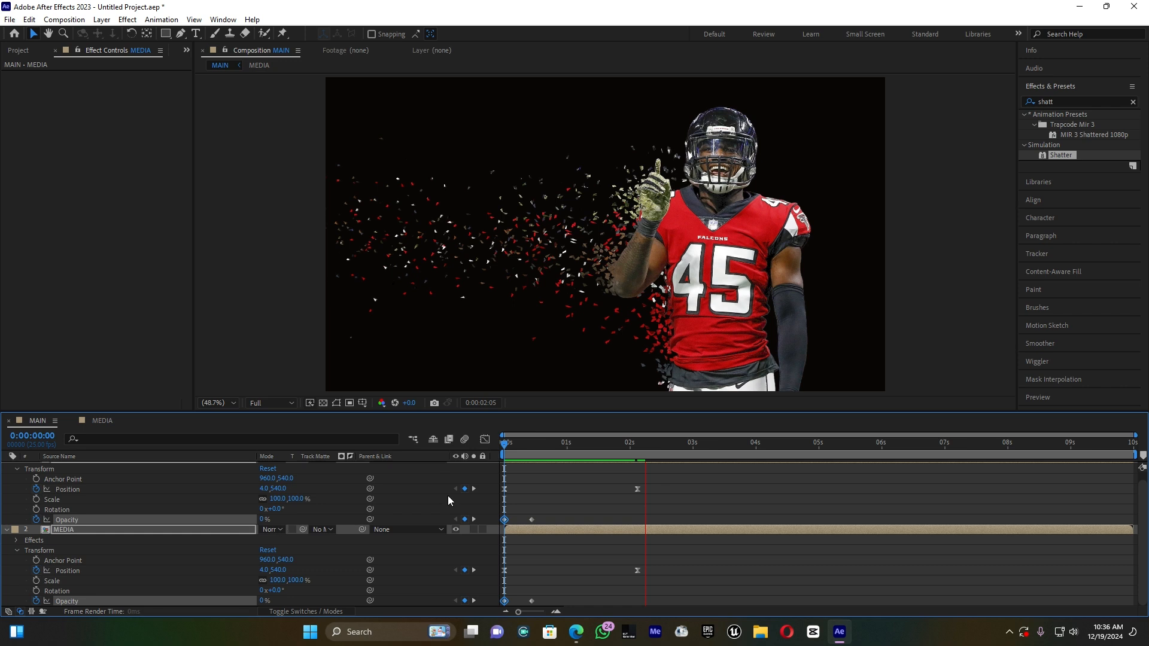
key(space)
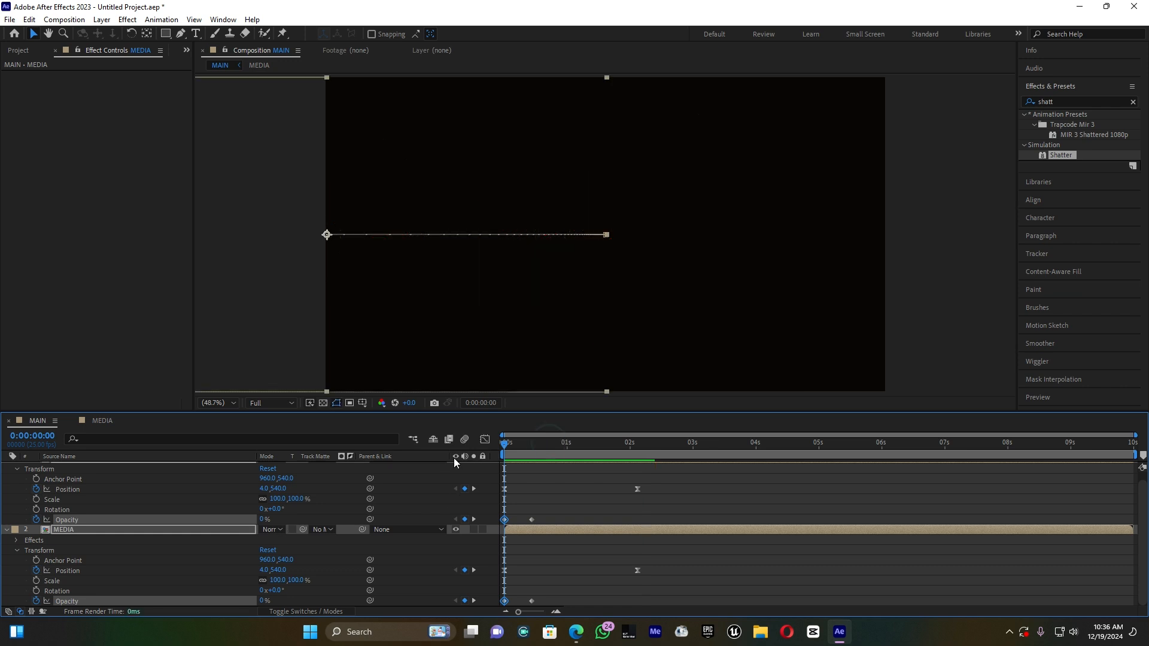
key(space)
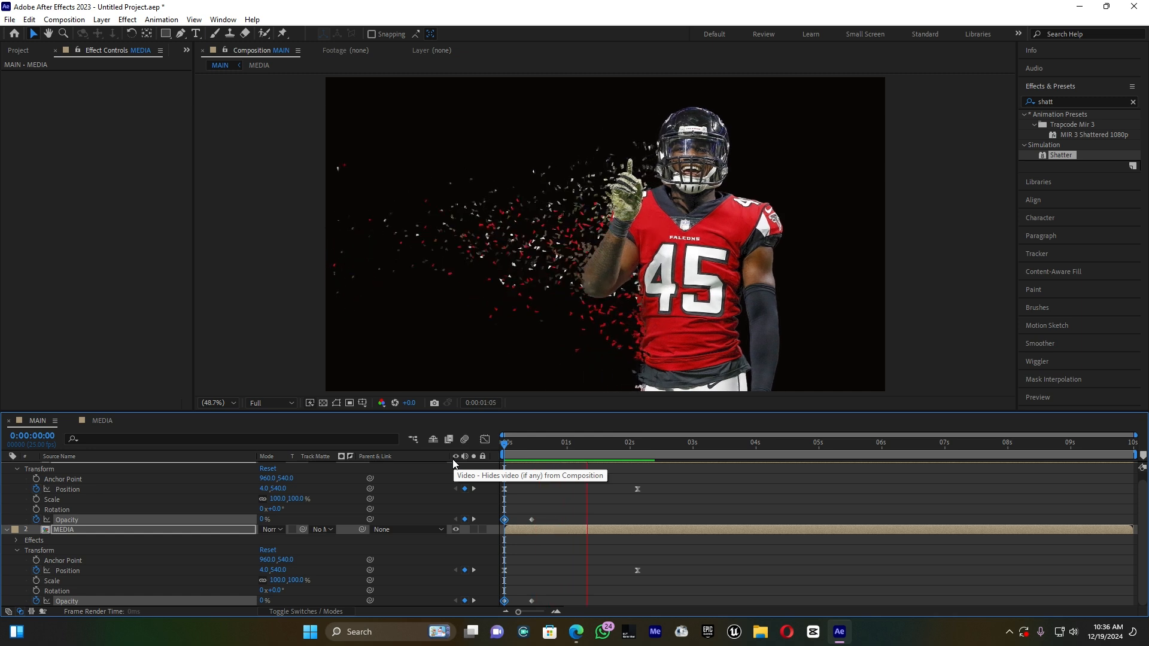
key(space)
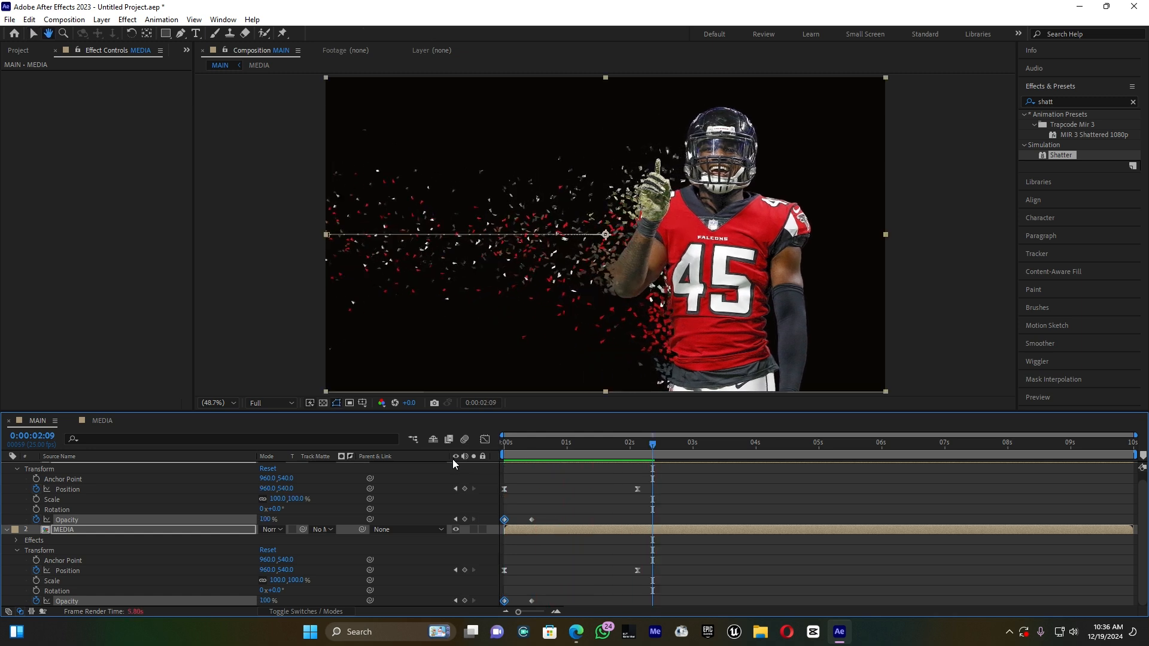
Collapse the properties of both MEDIA layers and deselect the layers
scroll(19, 483, up, 1)
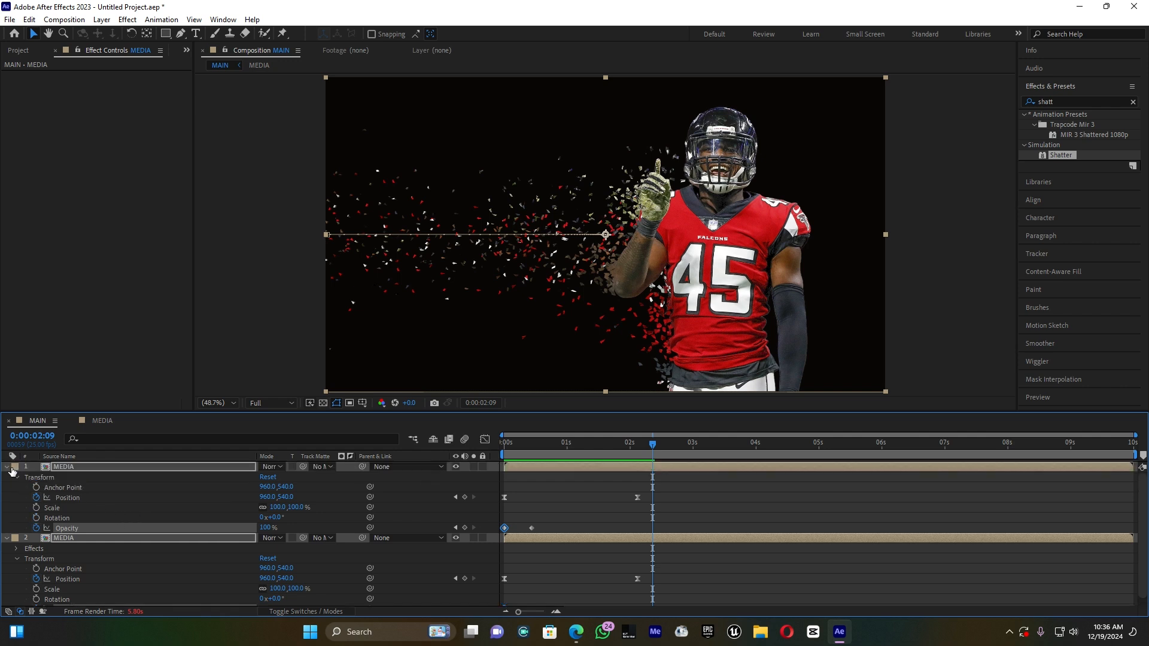
click(6, 467)
click(88, 527)
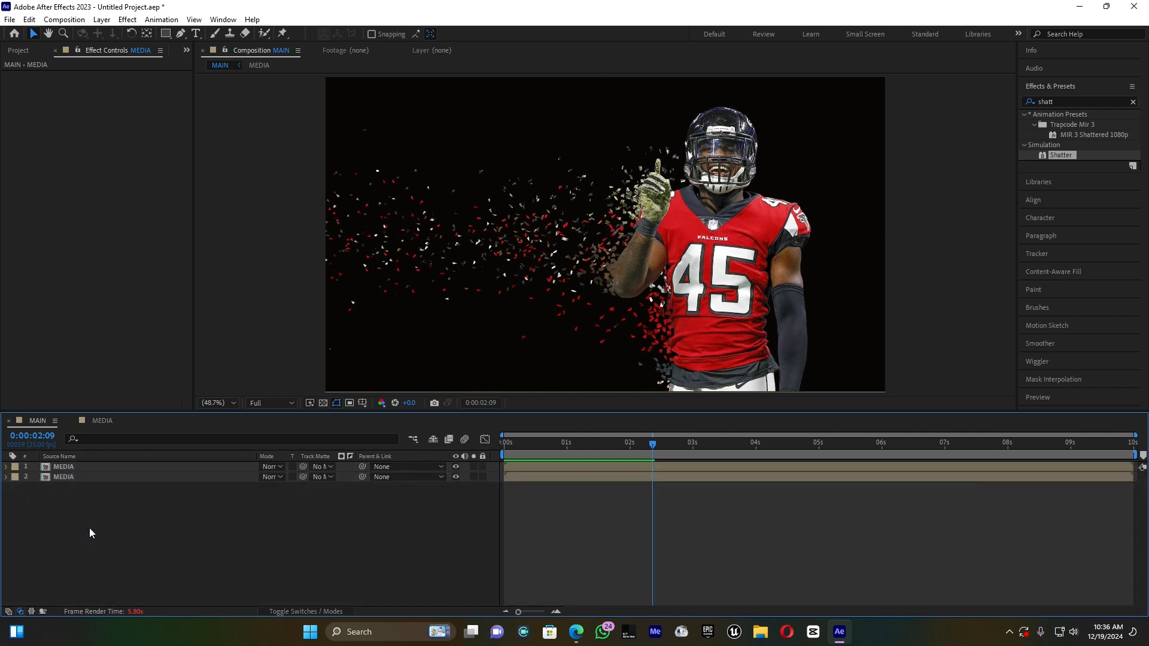
Create a red 1920 x 1080 px solid in the MAIN composition and place it beneath both MEDIA layers
right_click(98, 530)
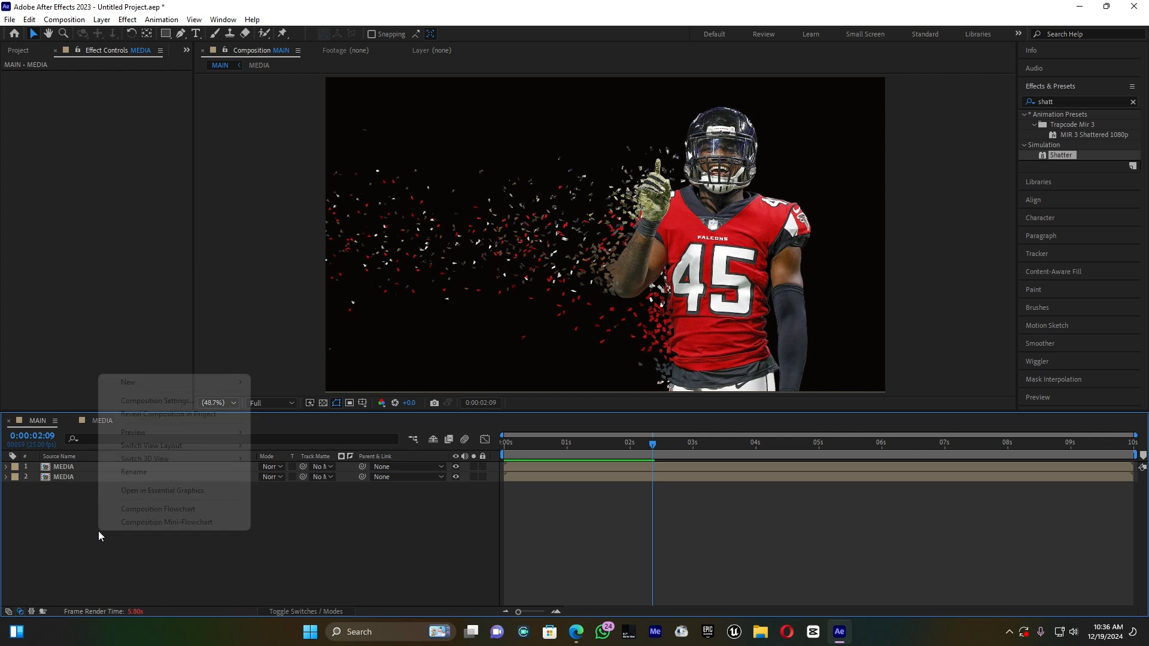
click(161, 382)
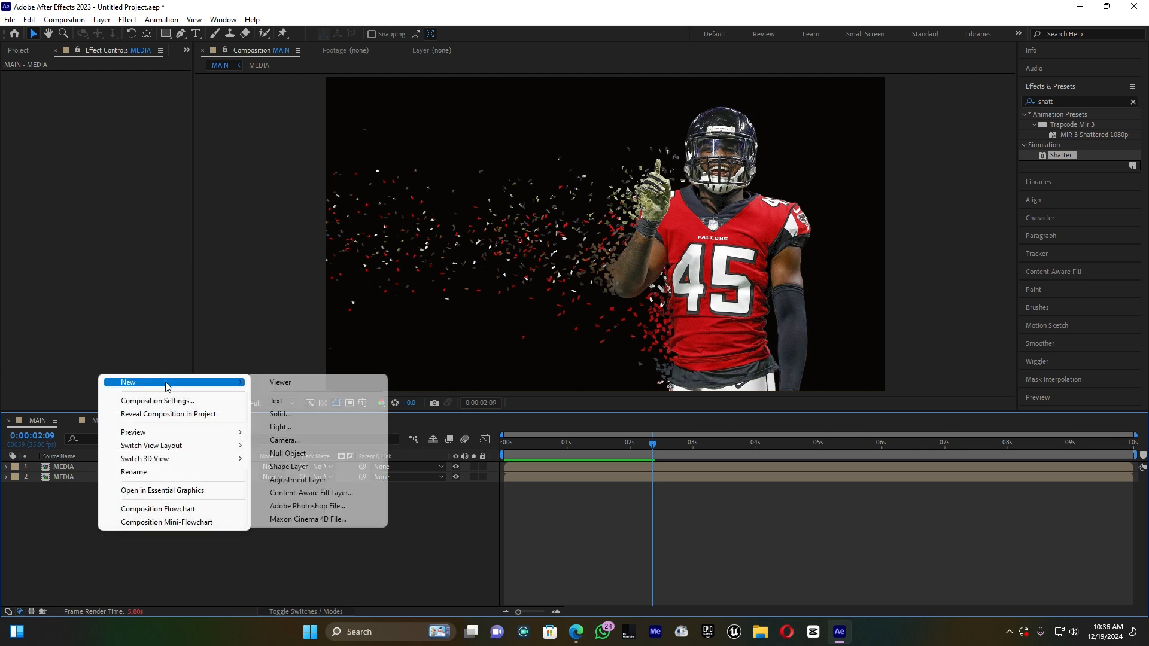
click(317, 416)
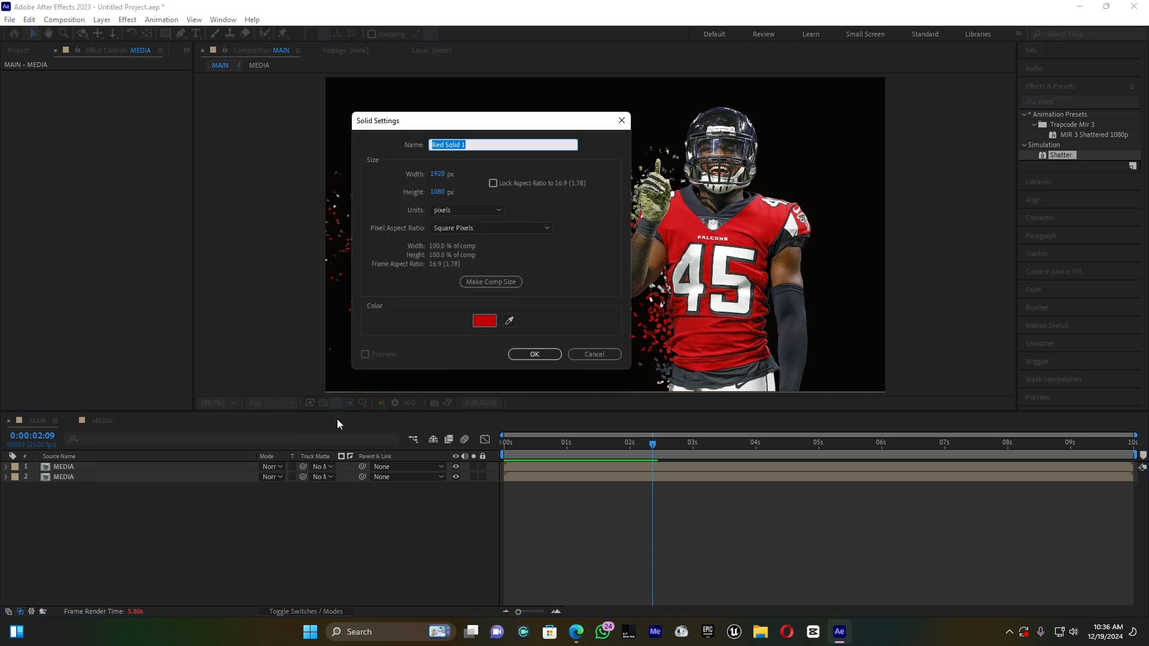
click(544, 353)
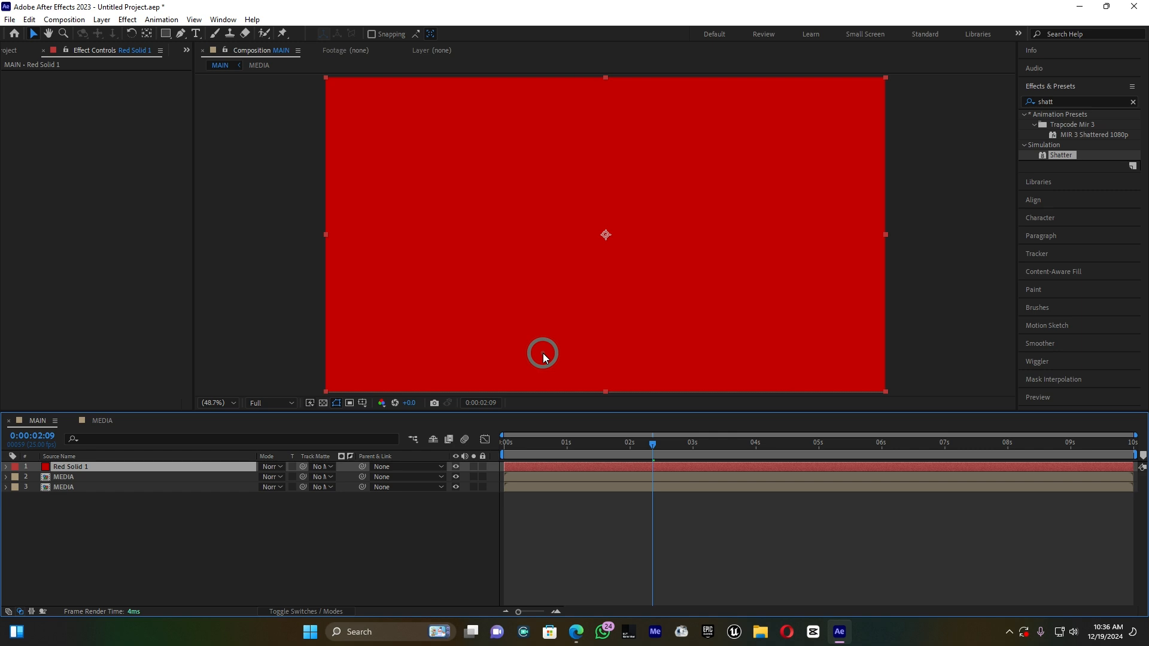
drag(109, 468, 108, 510)
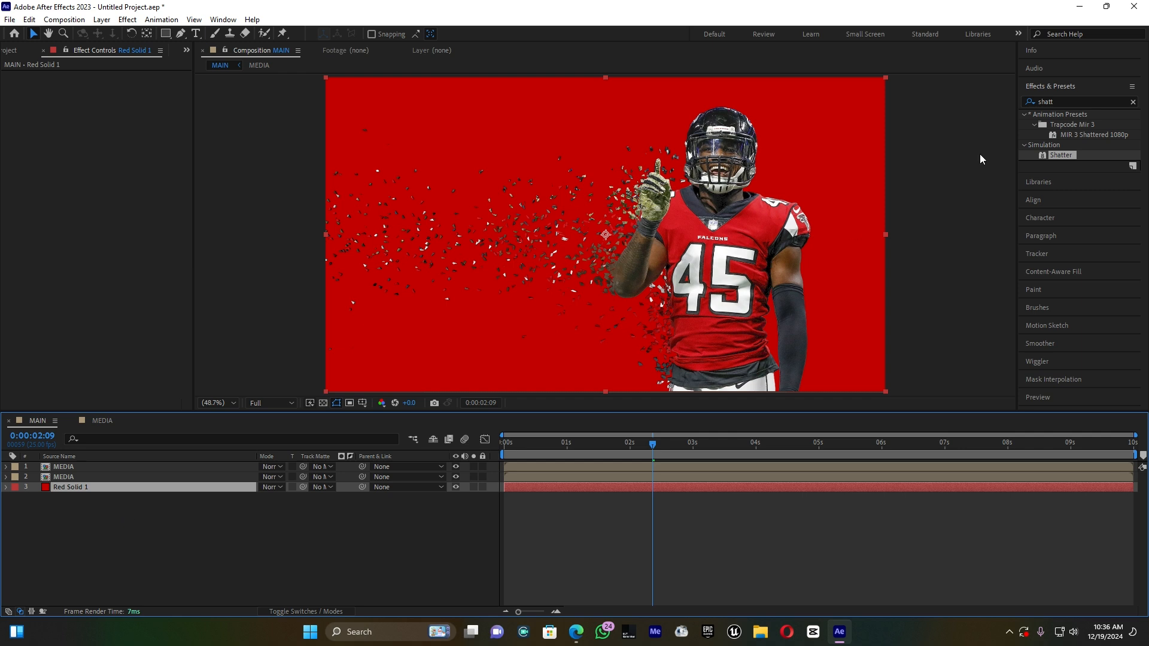
Find the 4-Color Gradient effect and apply it to the red solid
double_click(1063, 100)
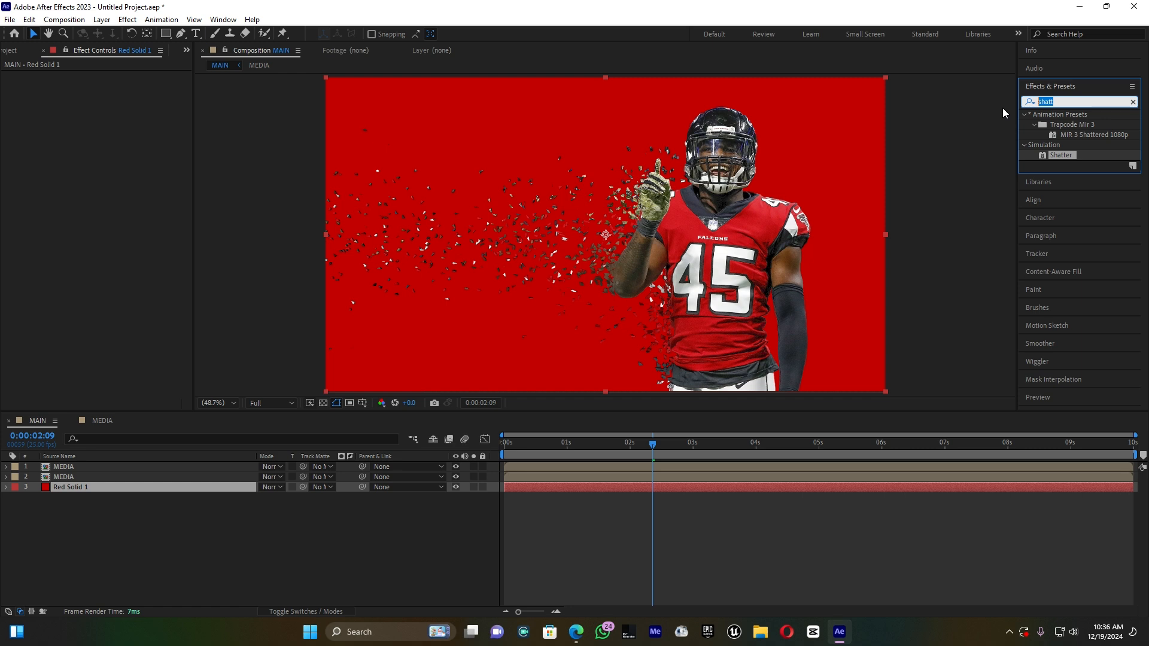
text(4-)
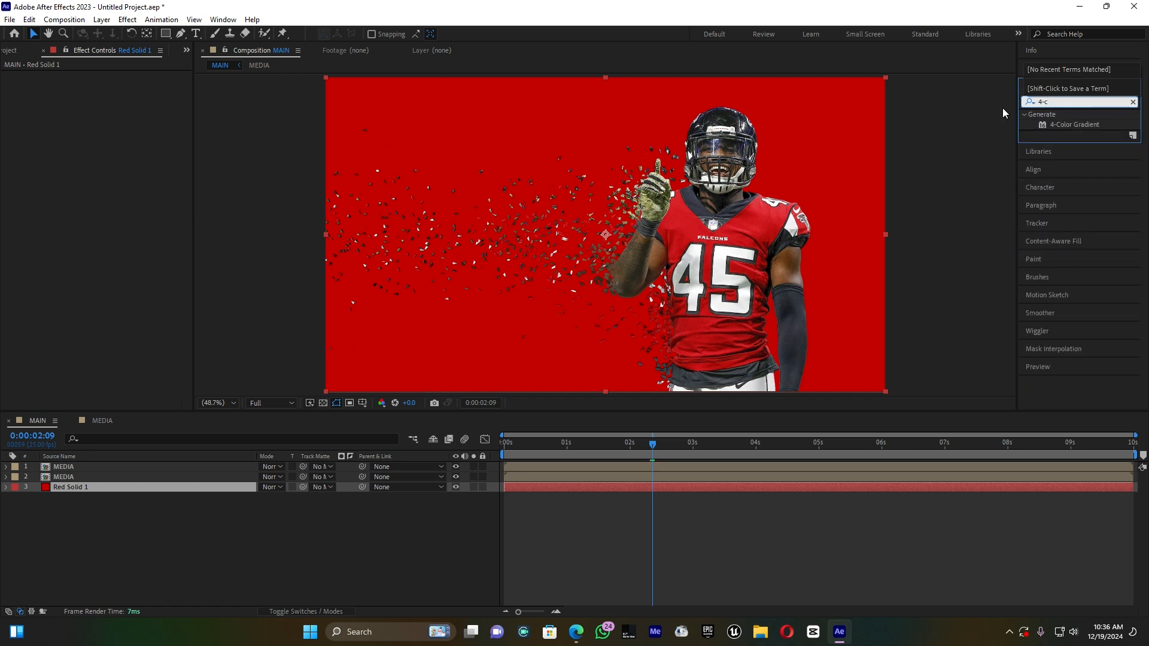
text(c)
drag(1090, 122, 99, 483)
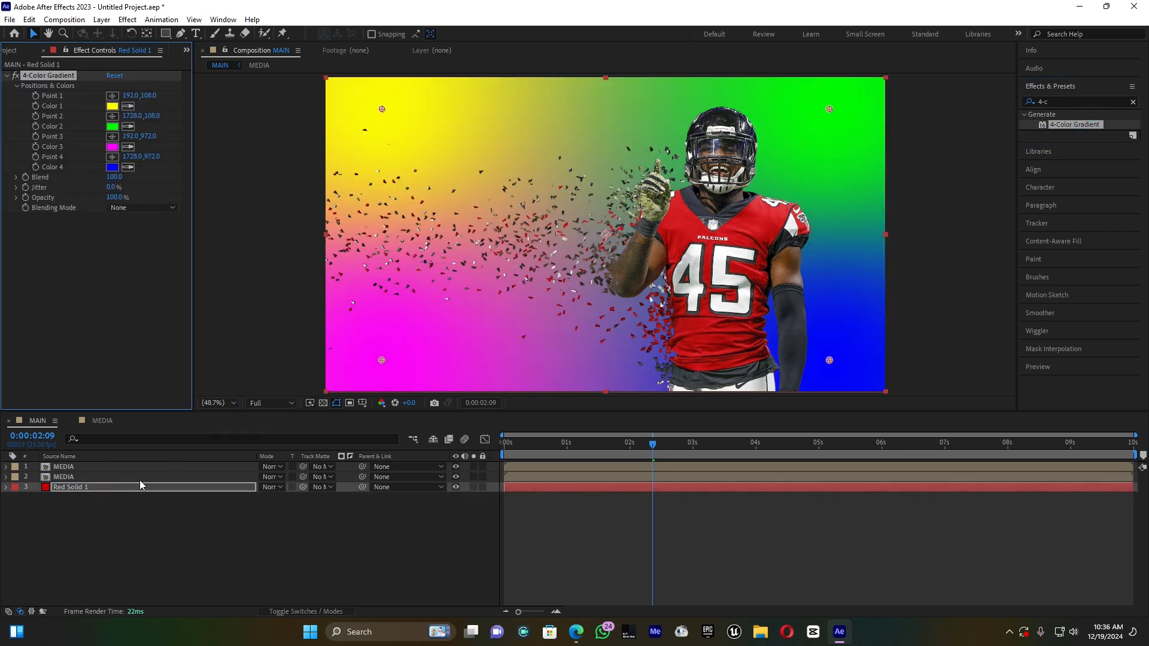
Sample the gradient's Color 1 from the player's red jersey and Color 2 from the dark grey trim at his waist
click(127, 107)
click(765, 227)
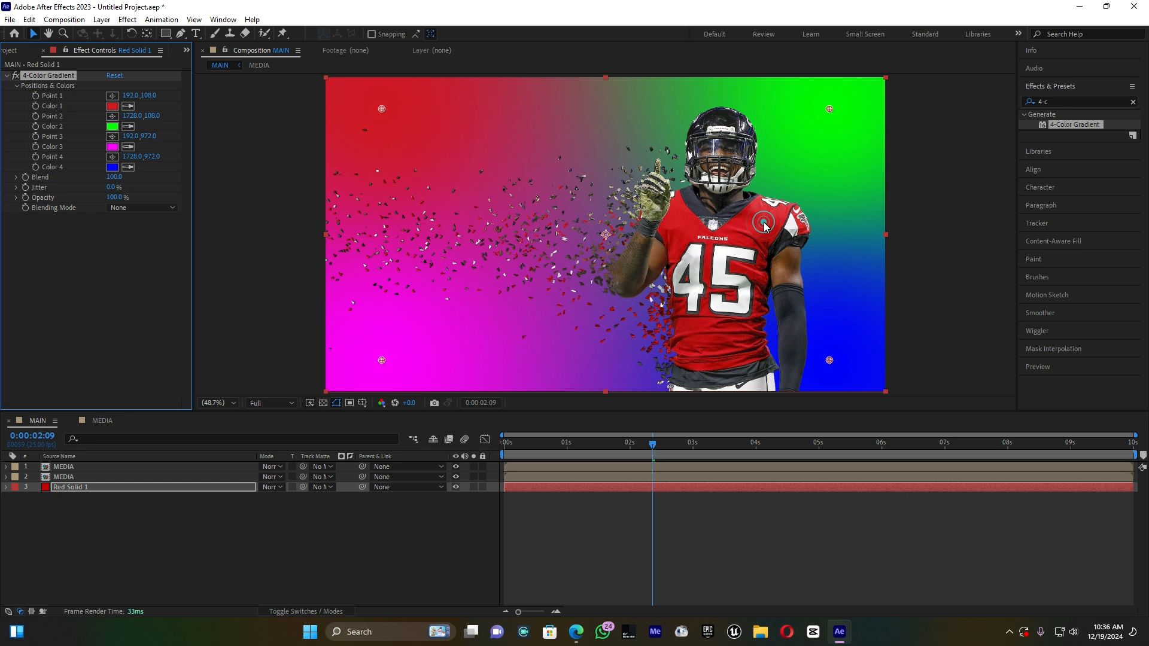
click(112, 126)
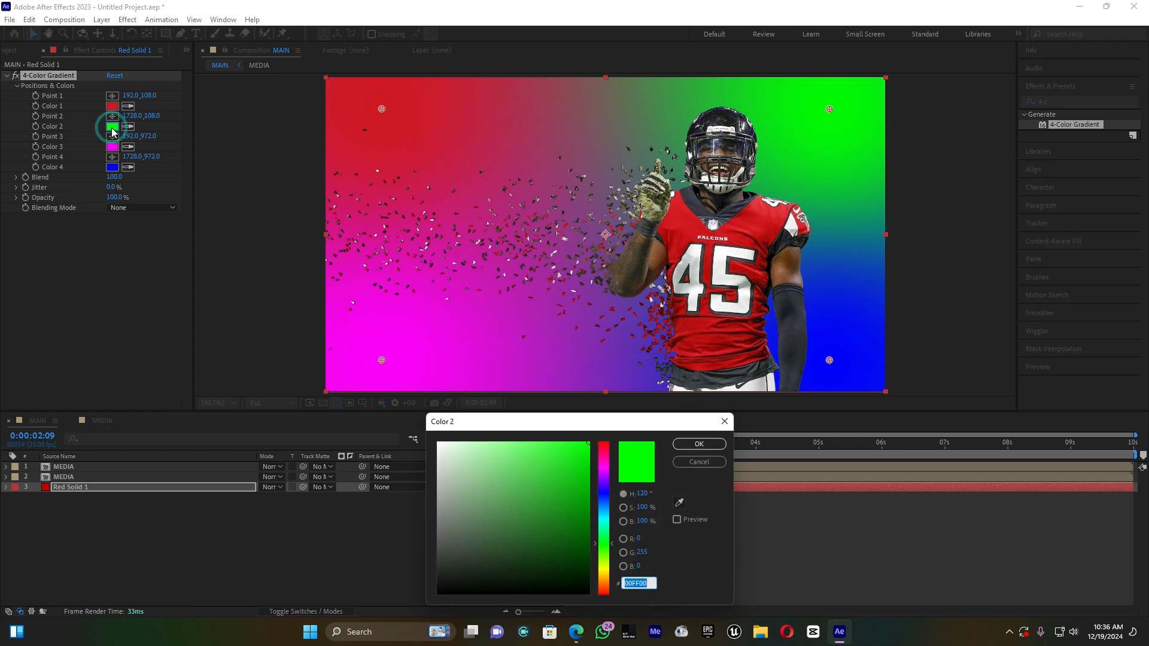
click(699, 444)
click(127, 126)
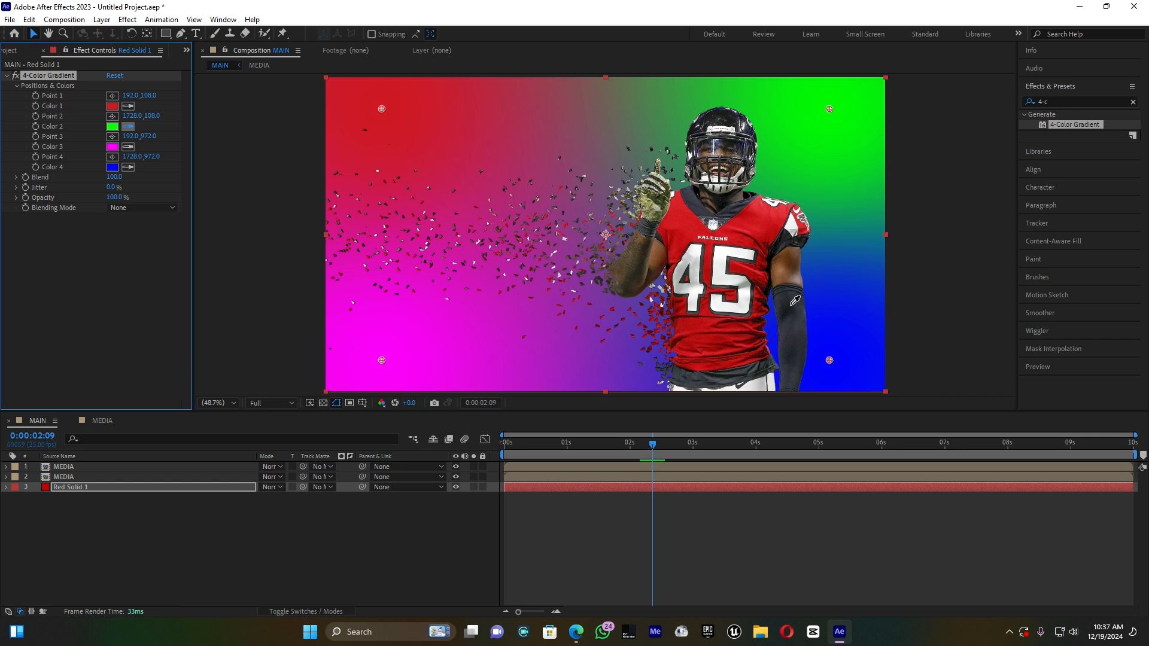
click(714, 378)
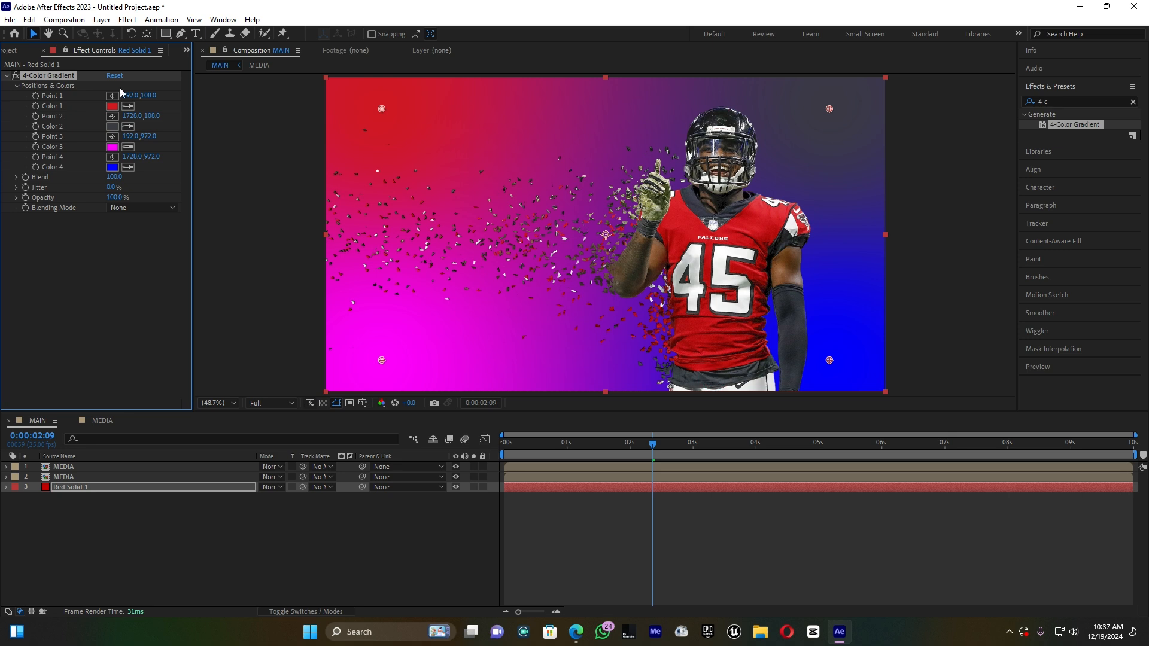
Sample the gradient's Color 3 from the white jersey number and set Color 4 to black (000000)
click(129, 147)
click(719, 260)
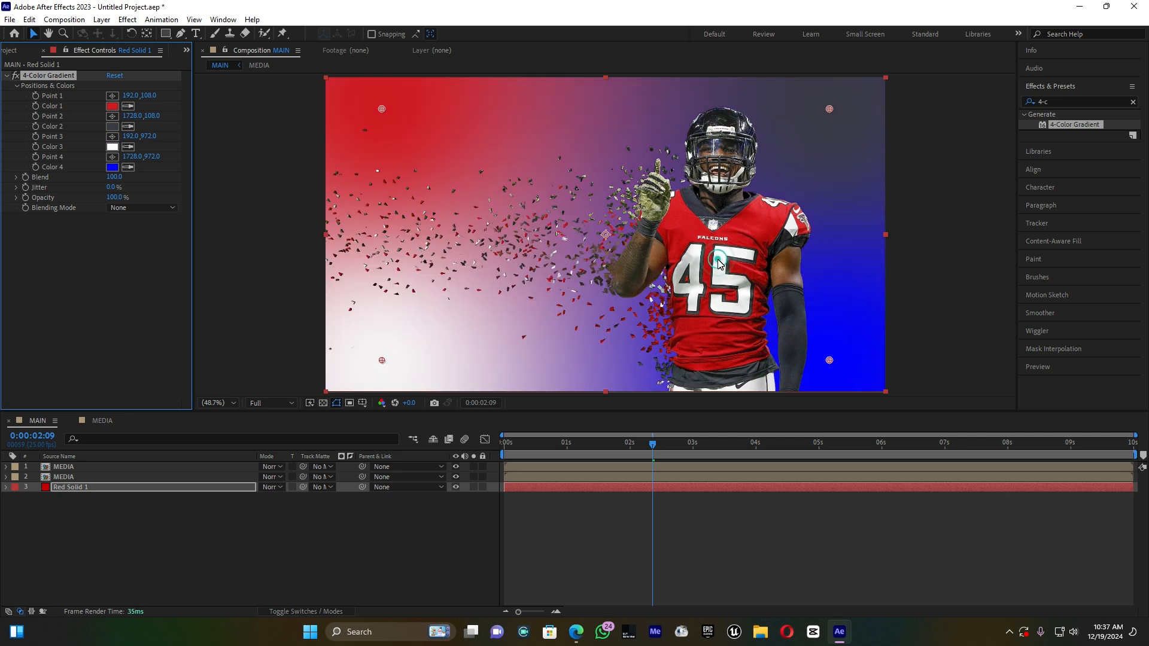
click(113, 168)
drag(479, 493, 438, 595)
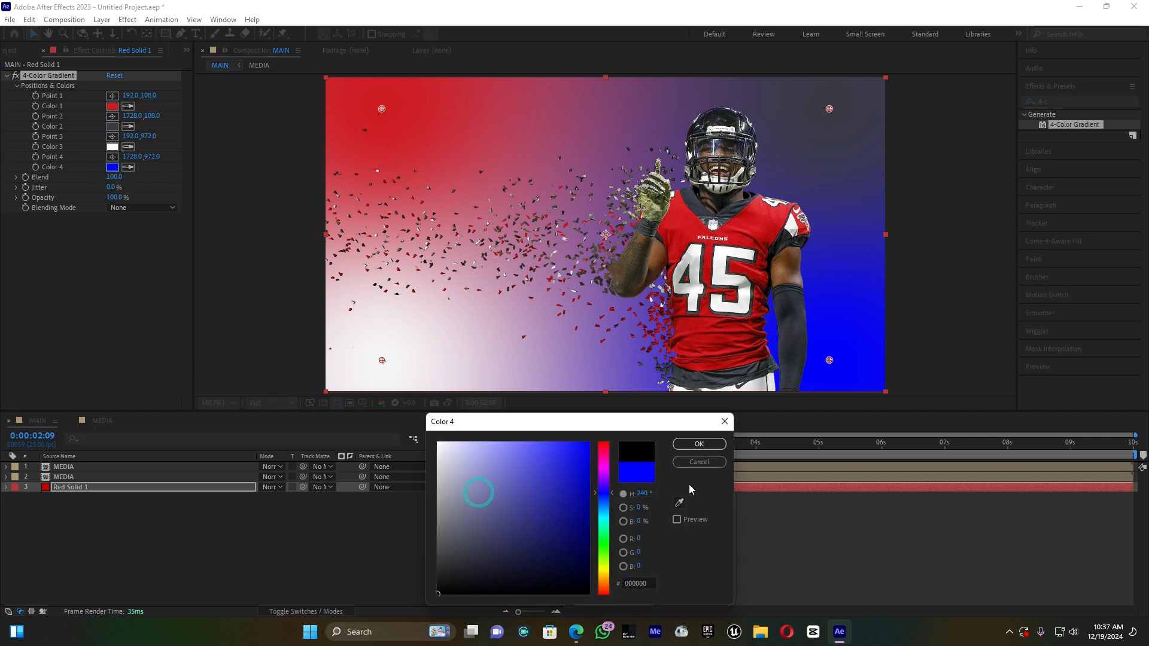
click(699, 443)
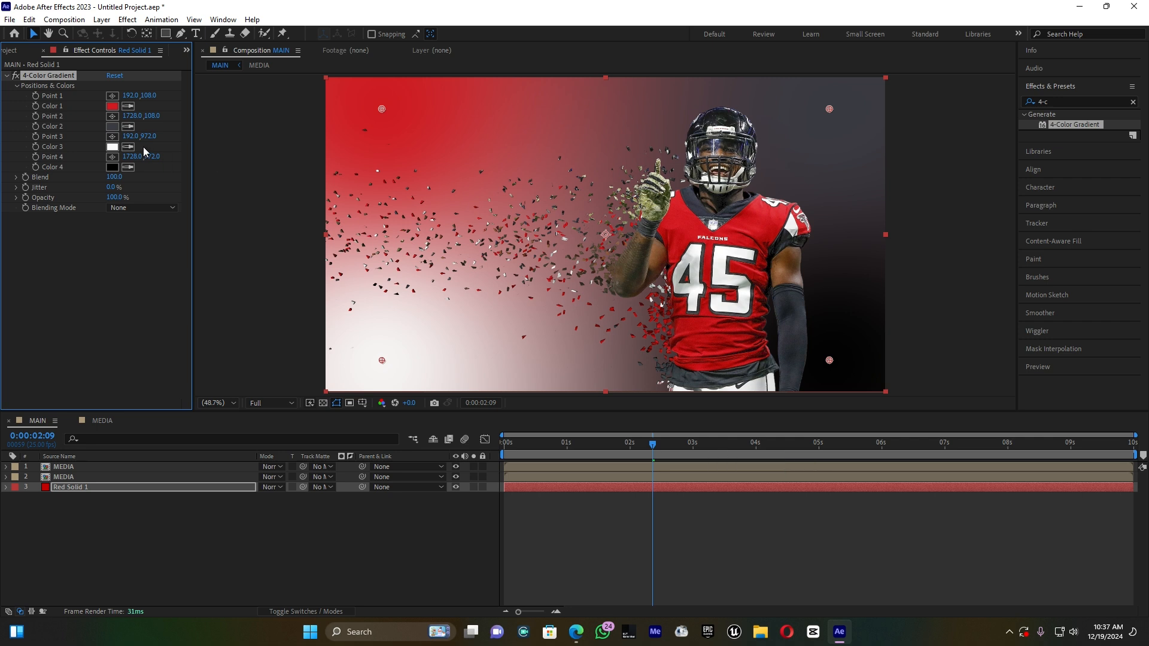
Change the gradient's Color 3 to a dark red
click(112, 147)
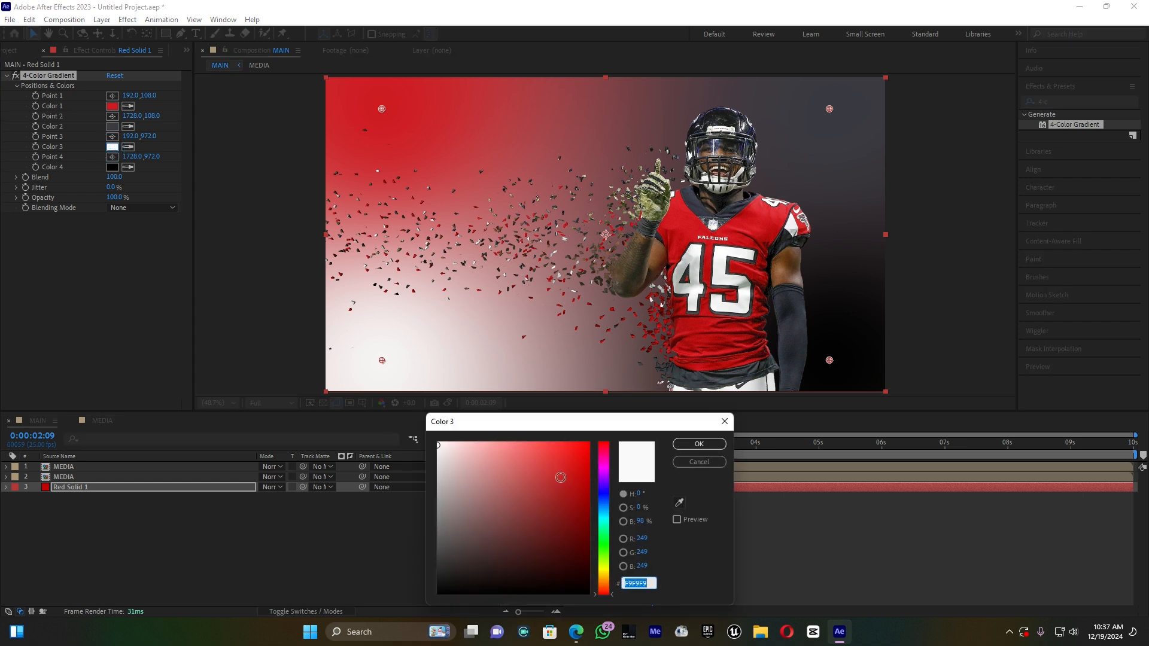
drag(561, 463, 580, 512)
click(699, 444)
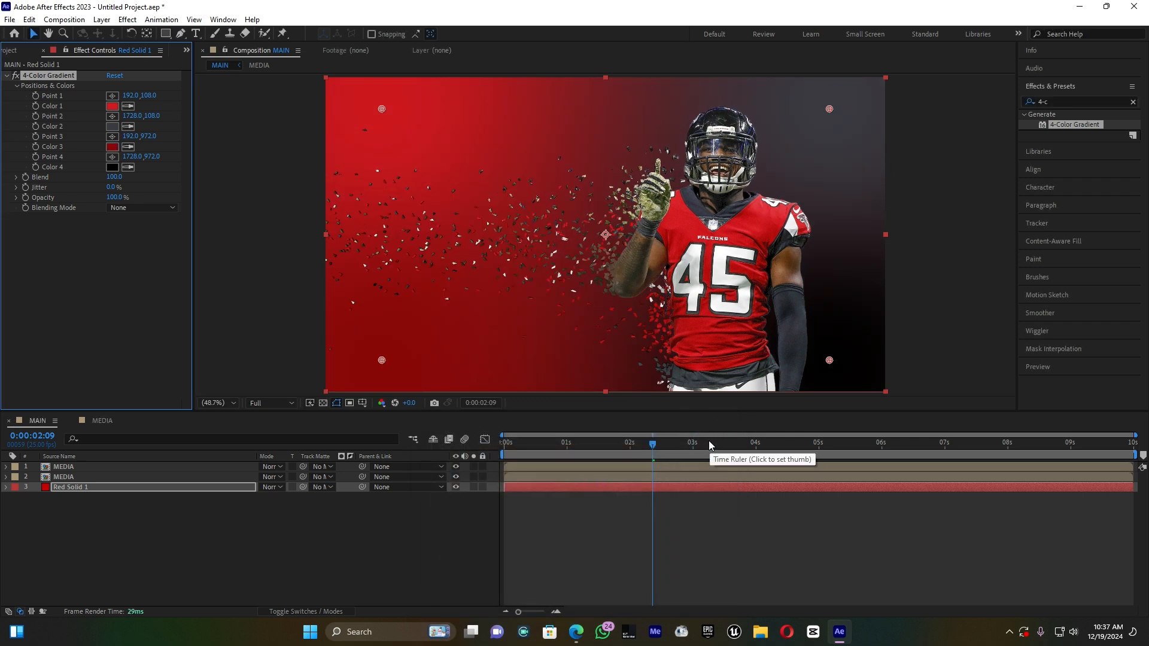
Move the gradient's points outside the frame: Point 1 about -384, -172, Point 2 about 1944, -28, Point 3 about -680, 1344, Point 4 about 1580, 1156
scroll(708, 289, down, 2)
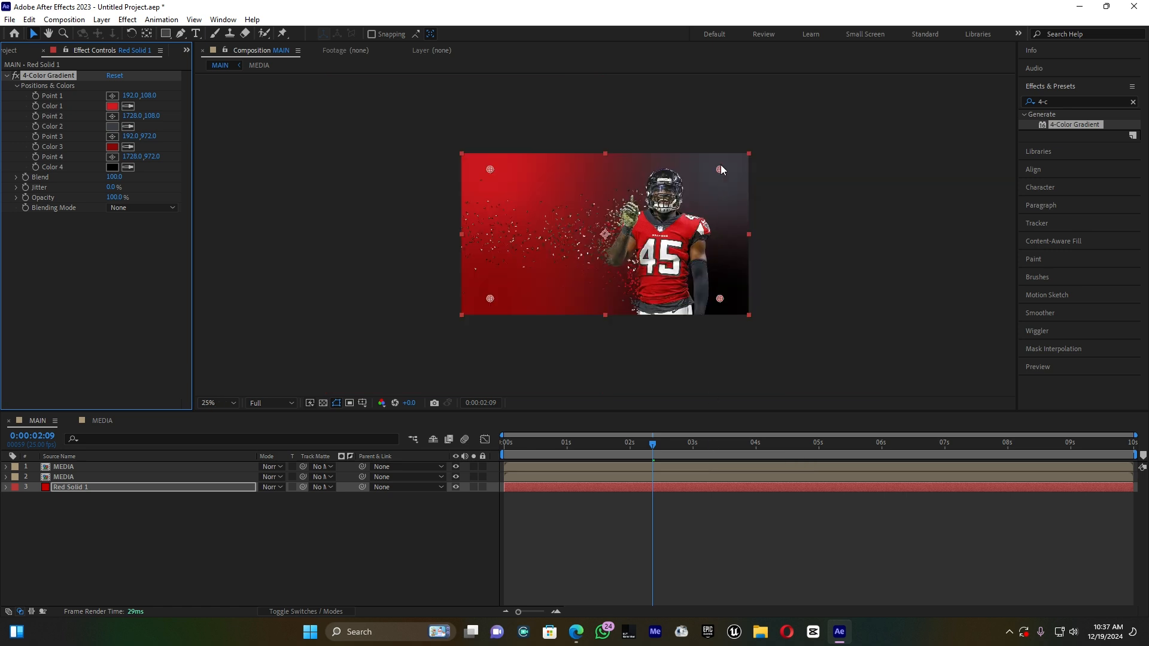
drag(720, 170, 752, 149)
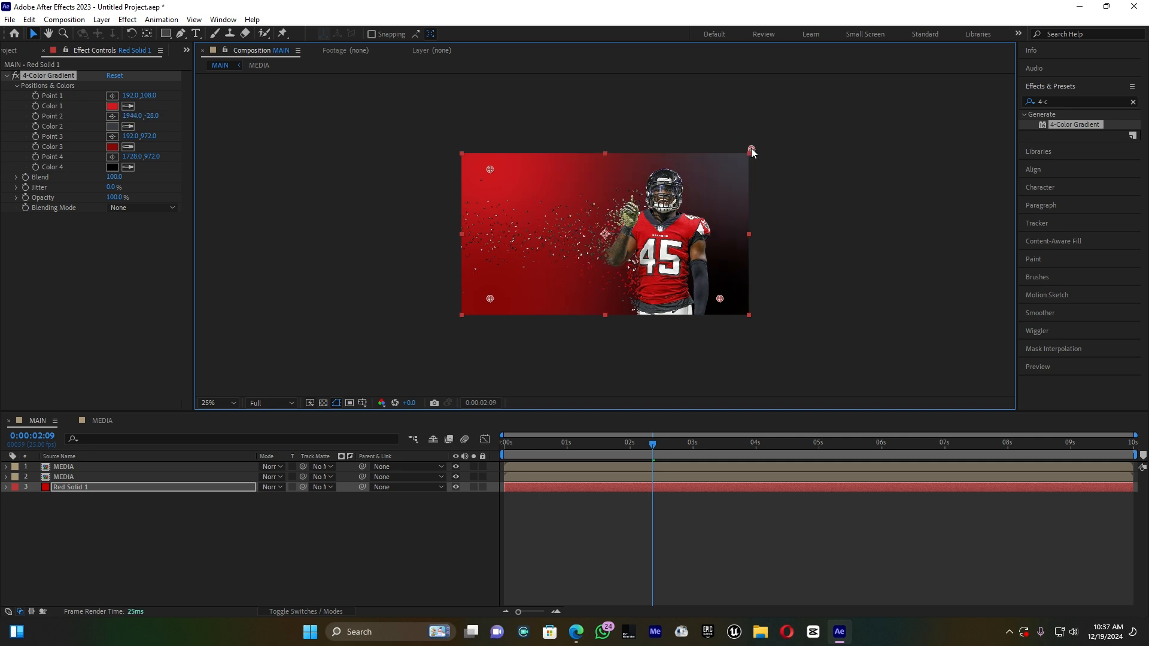
drag(490, 170, 407, 129)
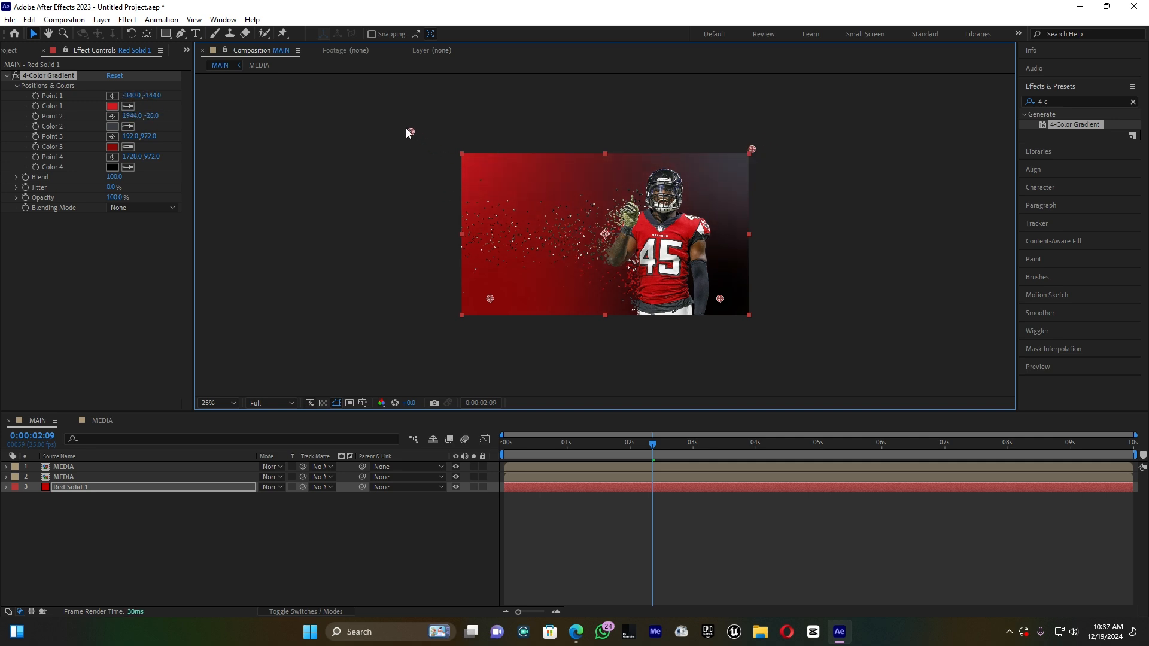
drag(488, 294, 358, 352)
drag(722, 297, 672, 328)
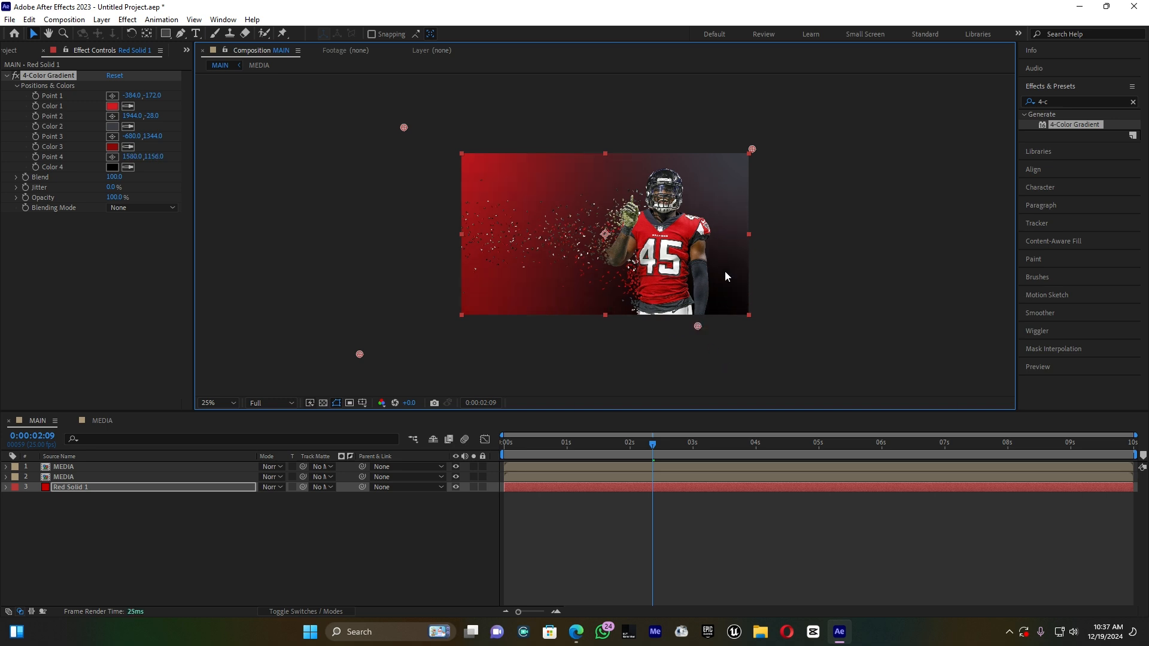
key(period)
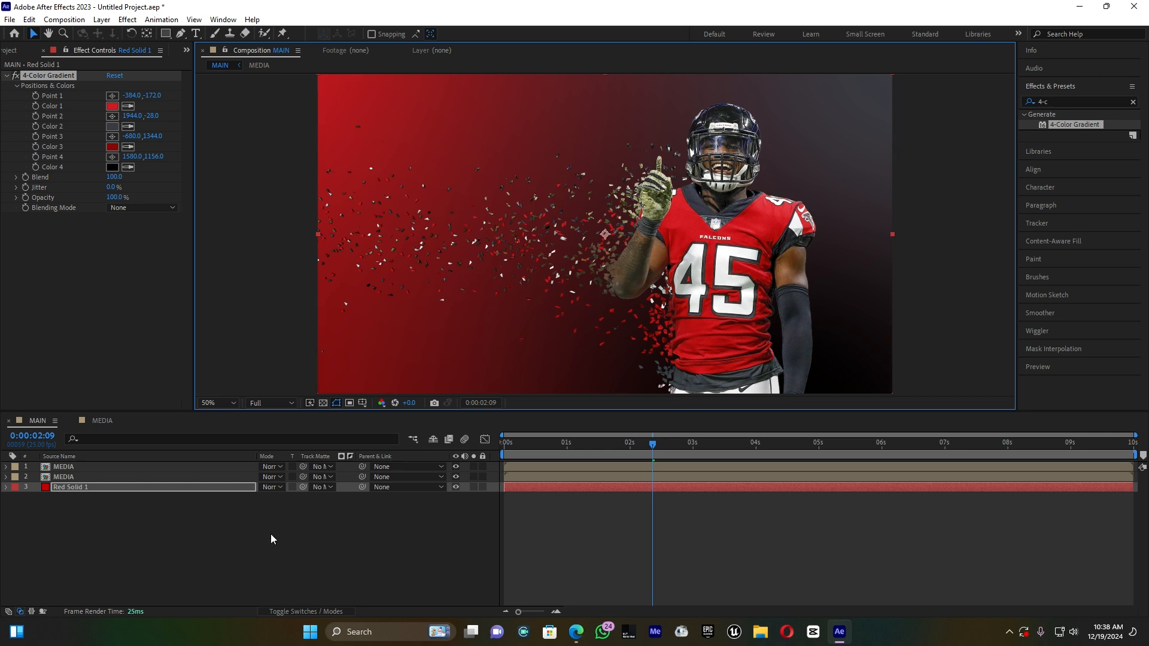
Add background.jpg to the MAIN composition and place it between the MEDIA layers and the red solid
click(9, 50)
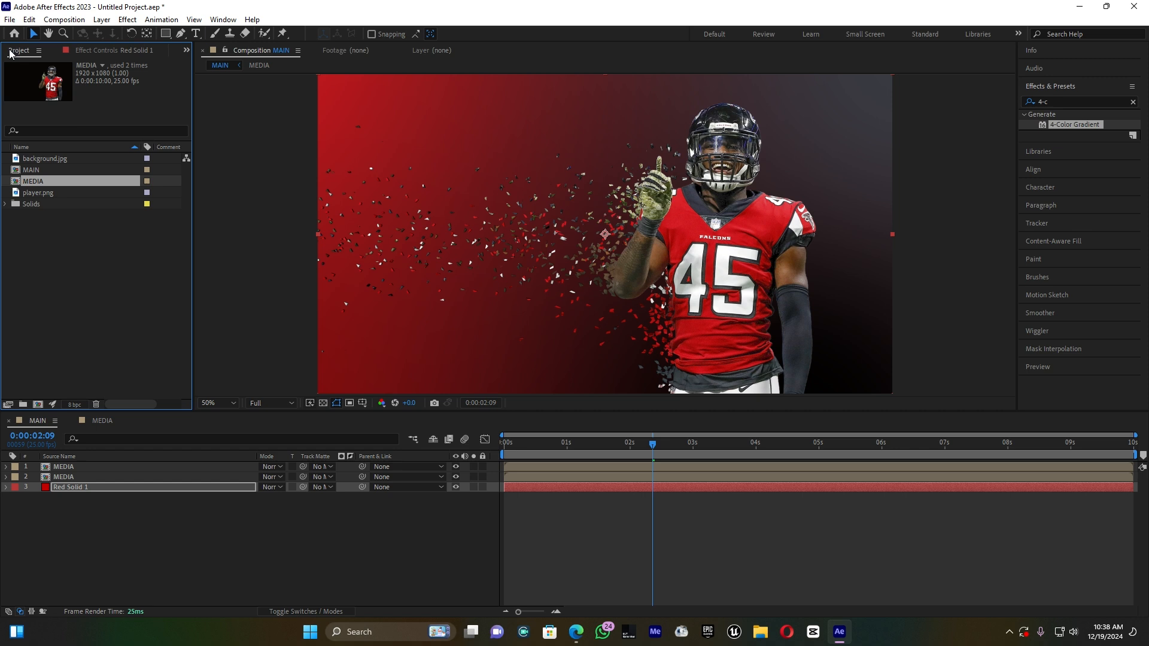
click(85, 250)
click(51, 160)
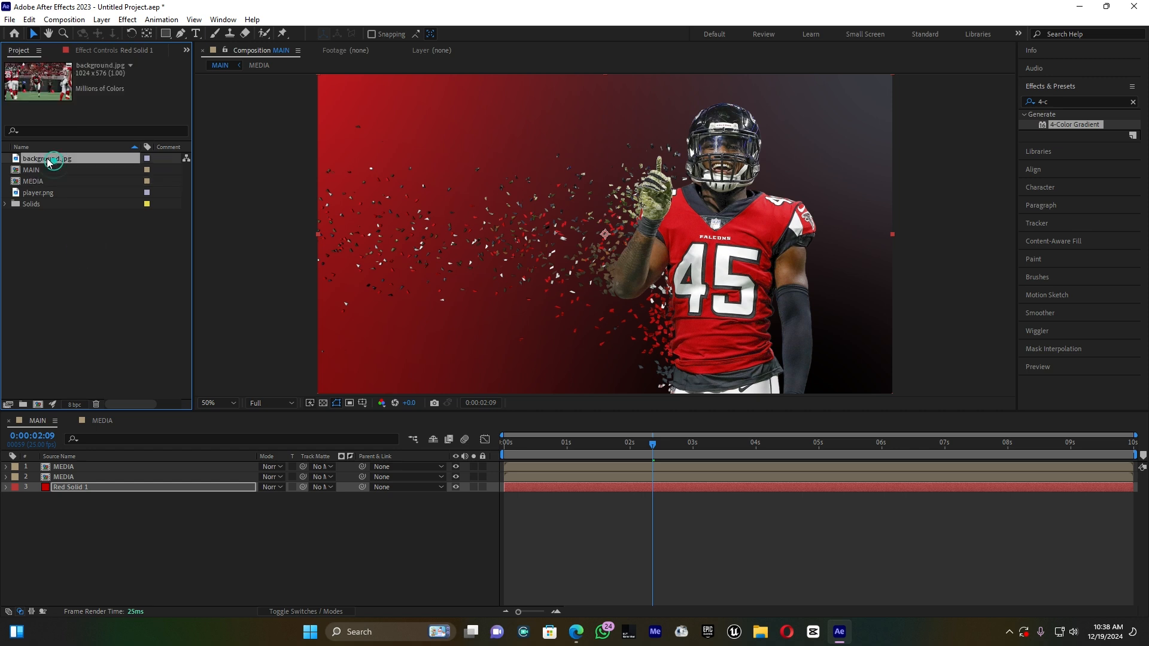
drag(48, 161, 67, 516)
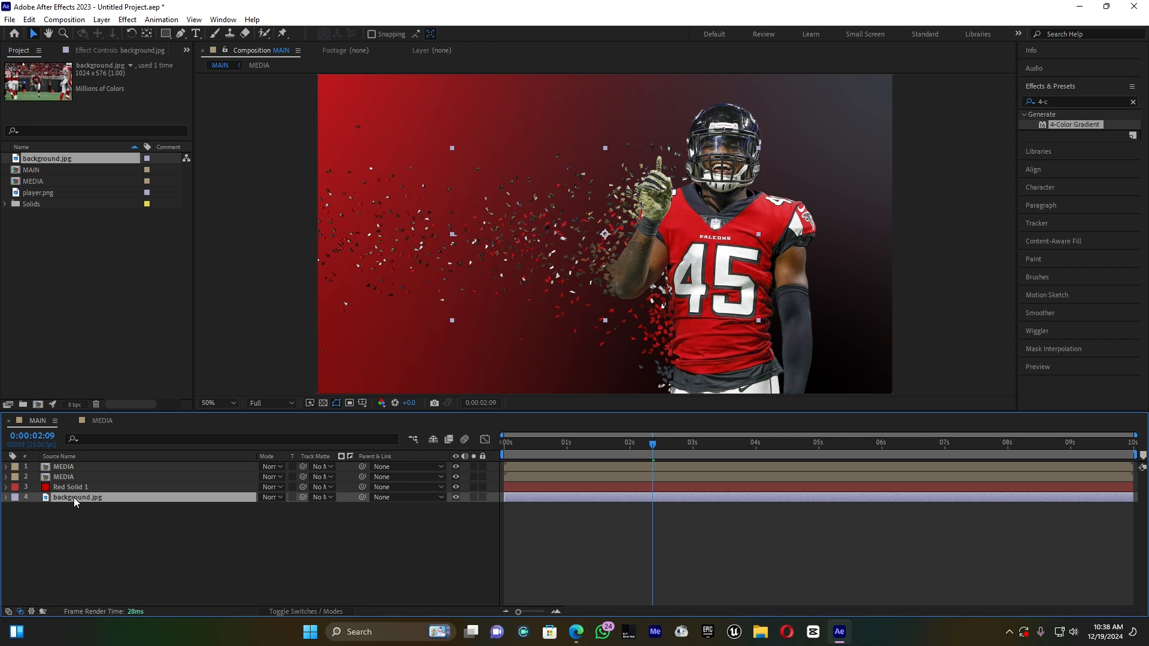
drag(70, 496, 73, 485)
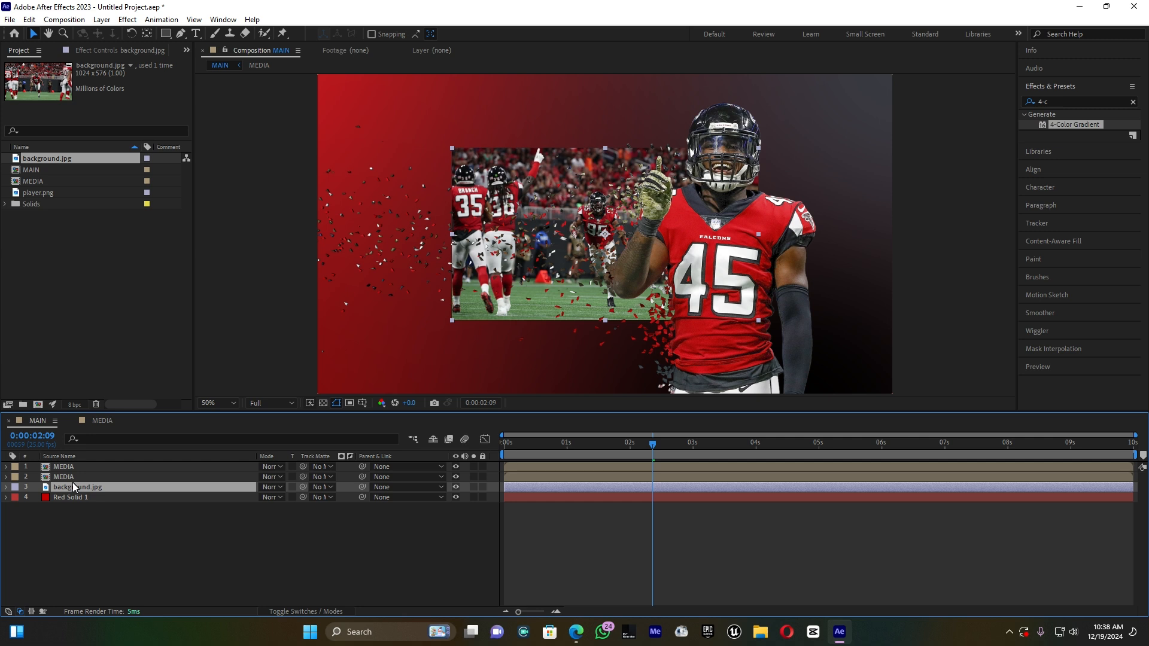
Scale the background.jpg layer to 189% to fill the frame and set its blending mode to Overlay
key(s)
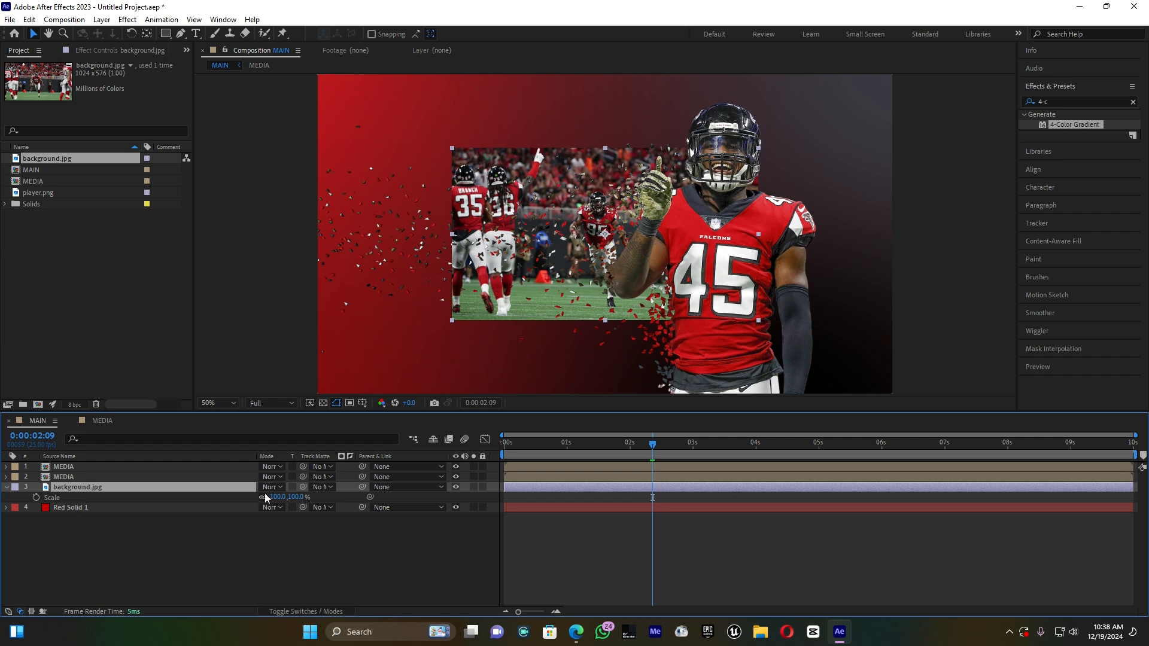
drag(276, 497, 318, 486)
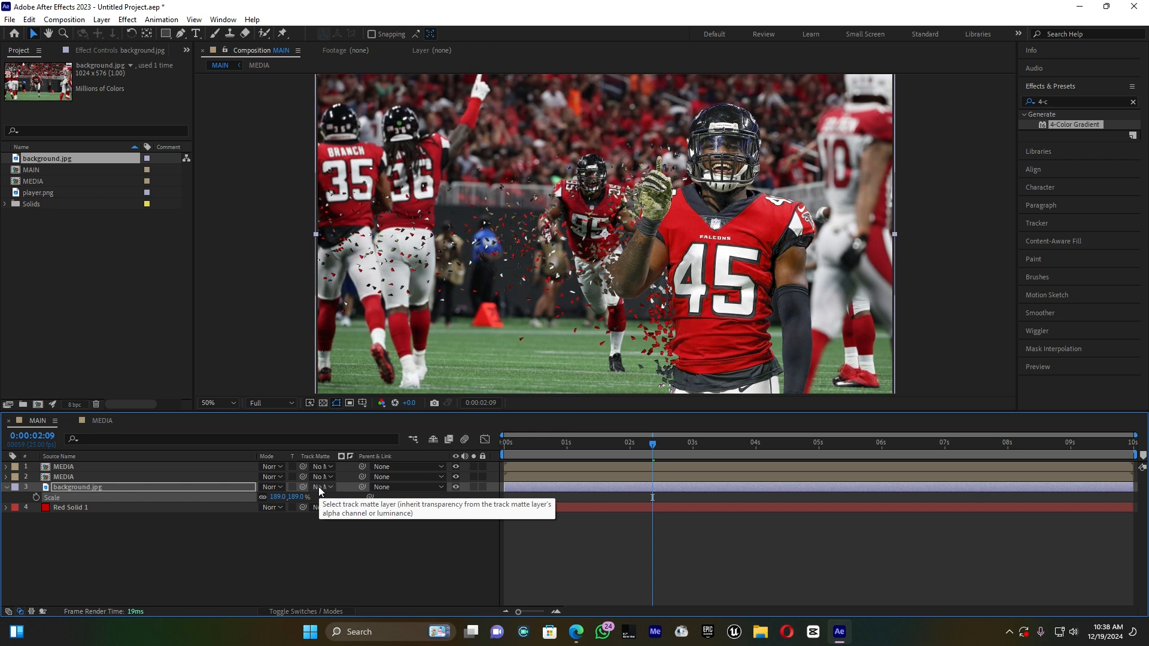
click(274, 487)
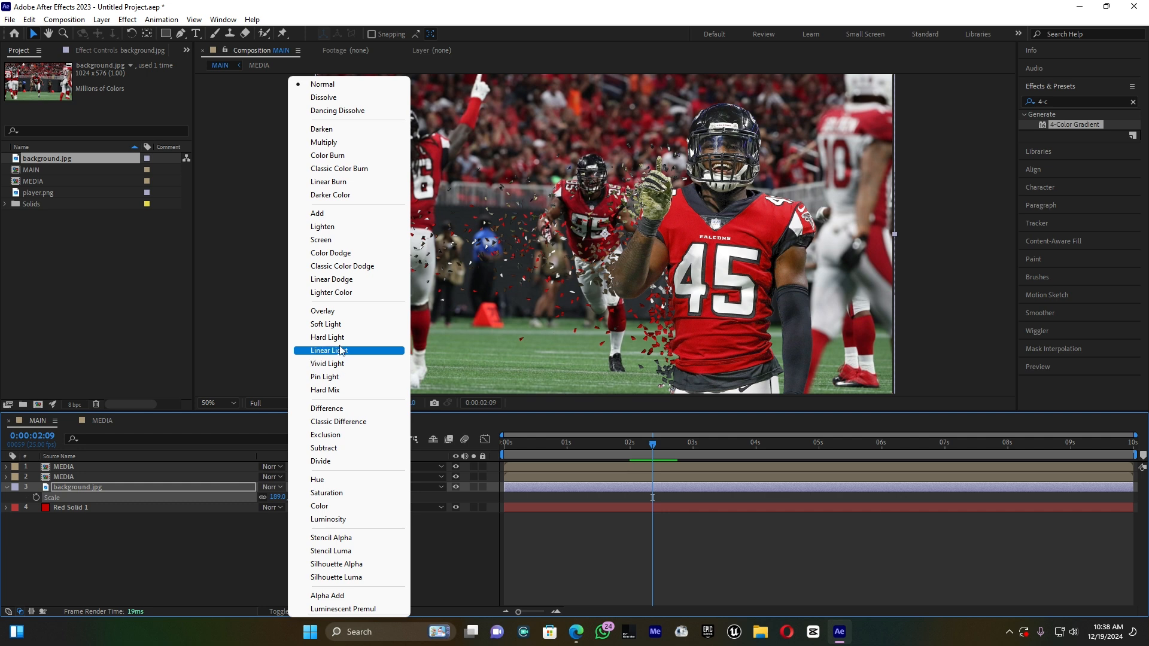
click(339, 311)
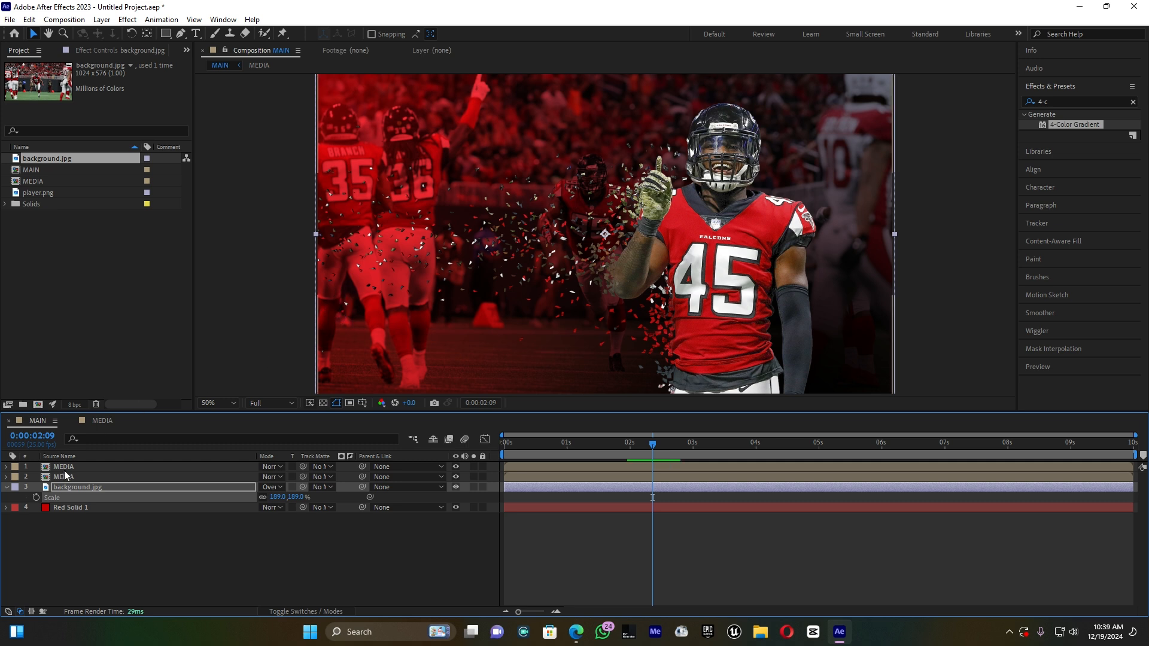
click(8, 488)
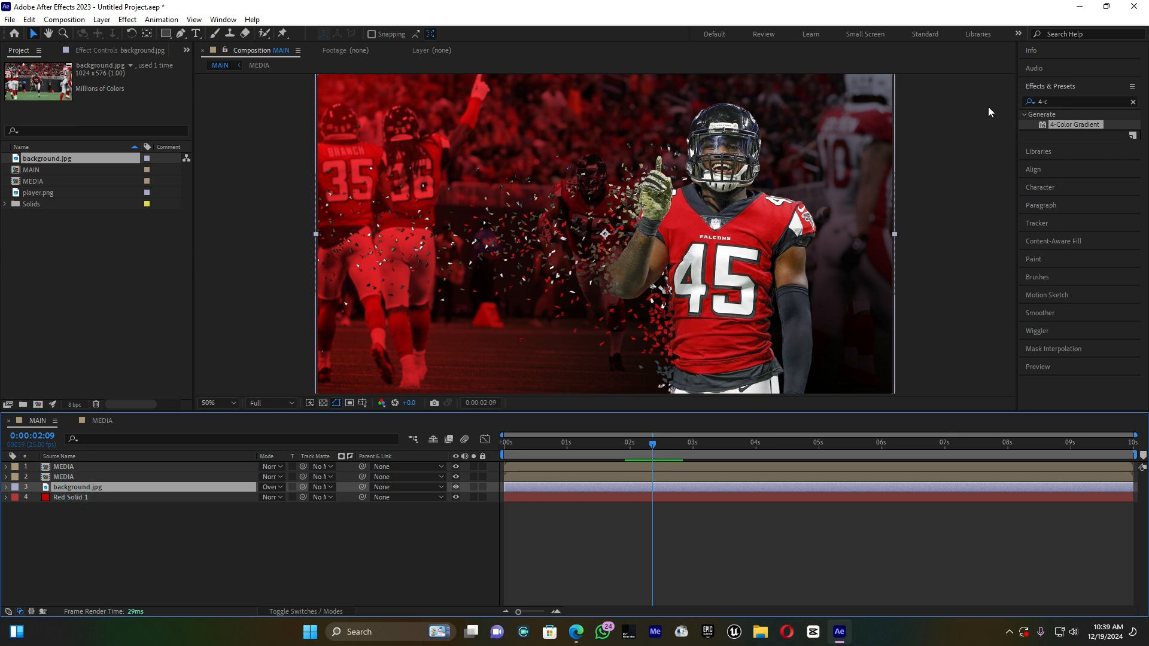
Apply the Lumetri Color effect to the background.jpg layer and expand its Basic Correction settings
click(1063, 100)
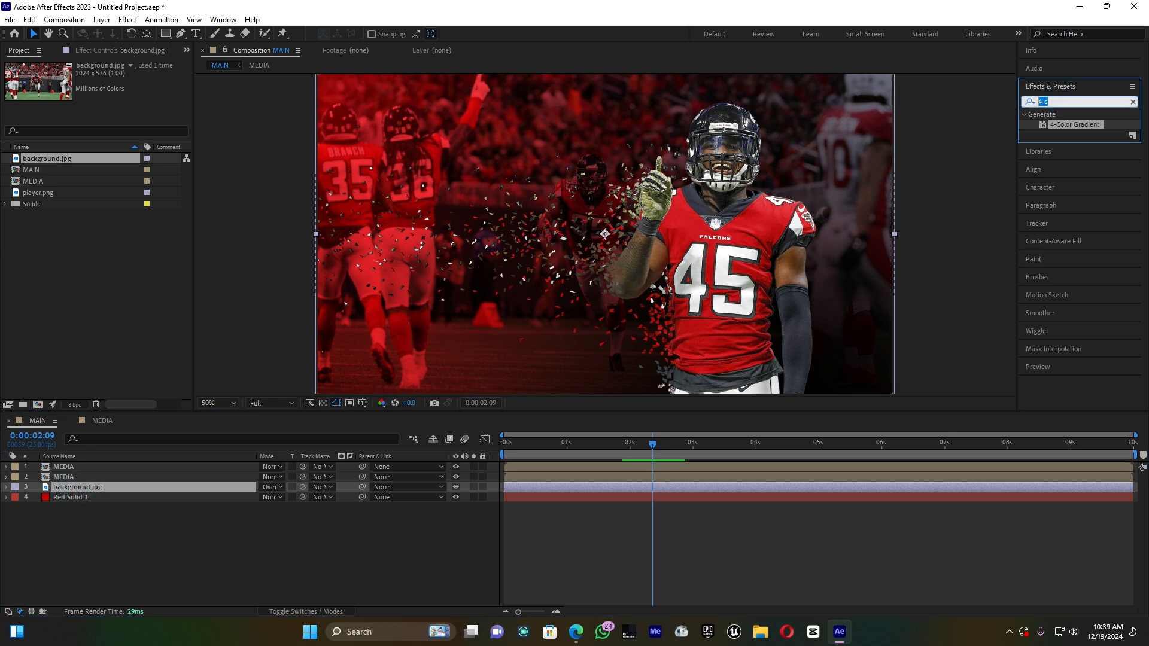
text(lume)
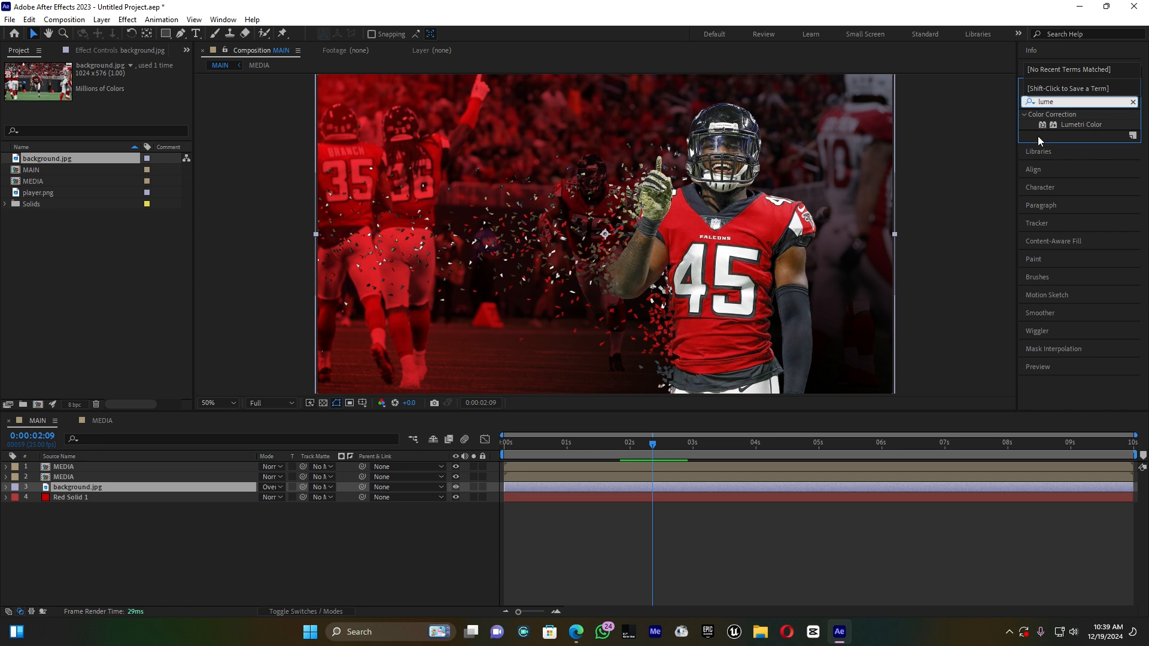
drag(1094, 125, 111, 488)
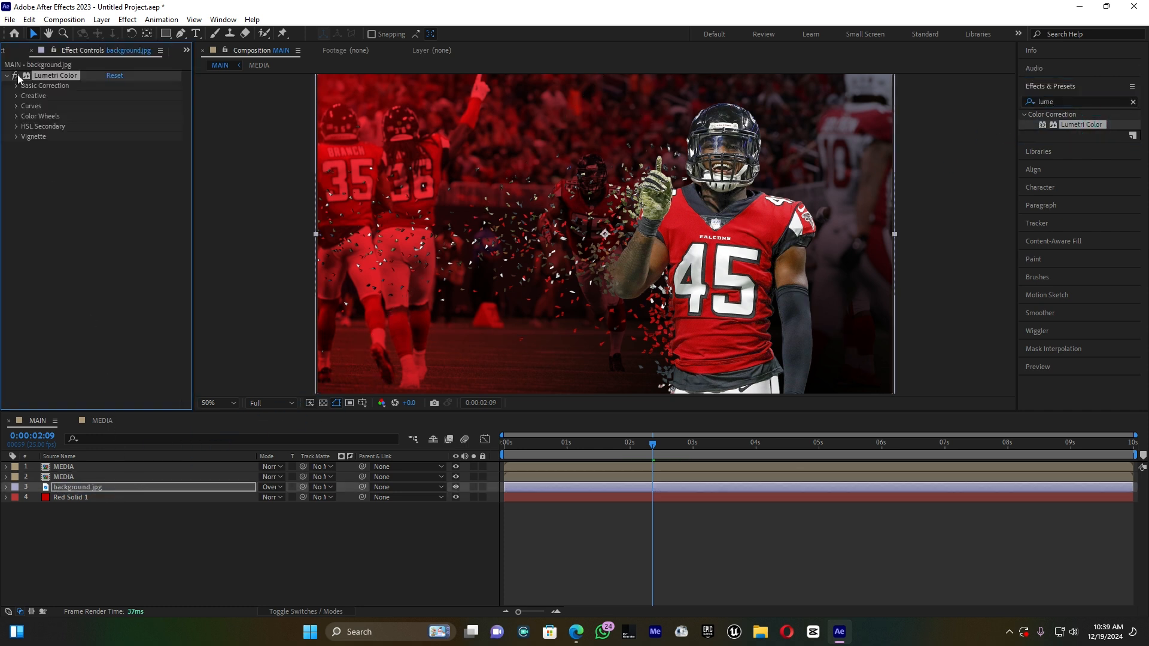
click(17, 86)
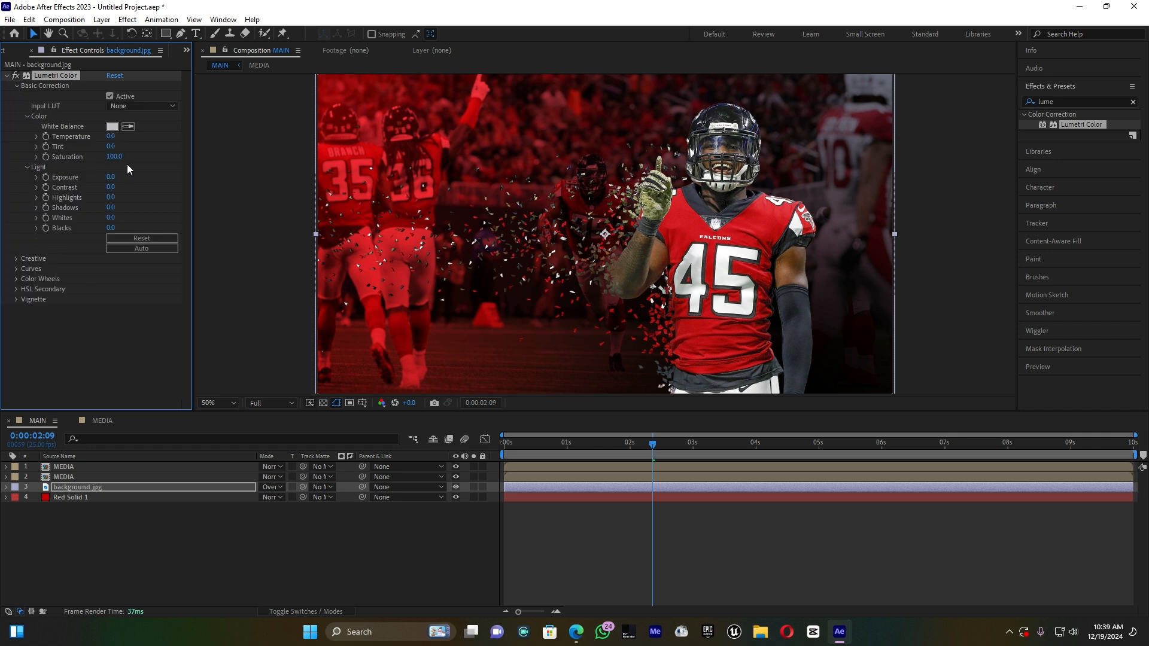
Set the background photo's Lumetri Saturation to 56, Exposure to -1.0 and Highlights to 127, and preview the composition from the start
mouse_move(114, 157)
mouse_down()
mouse_move(48, 167)
mouse_move(75, 161)
mouse_move(60, 166)
mouse_move(105, 176)
mouse_up()
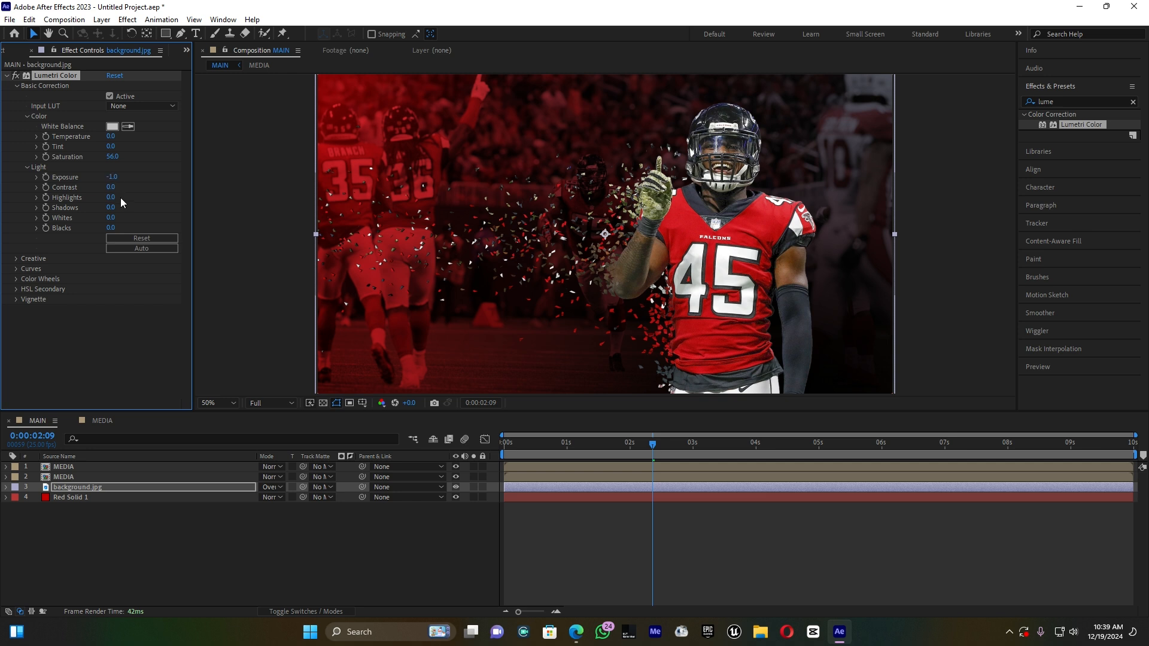
drag(111, 201, 110, 192)
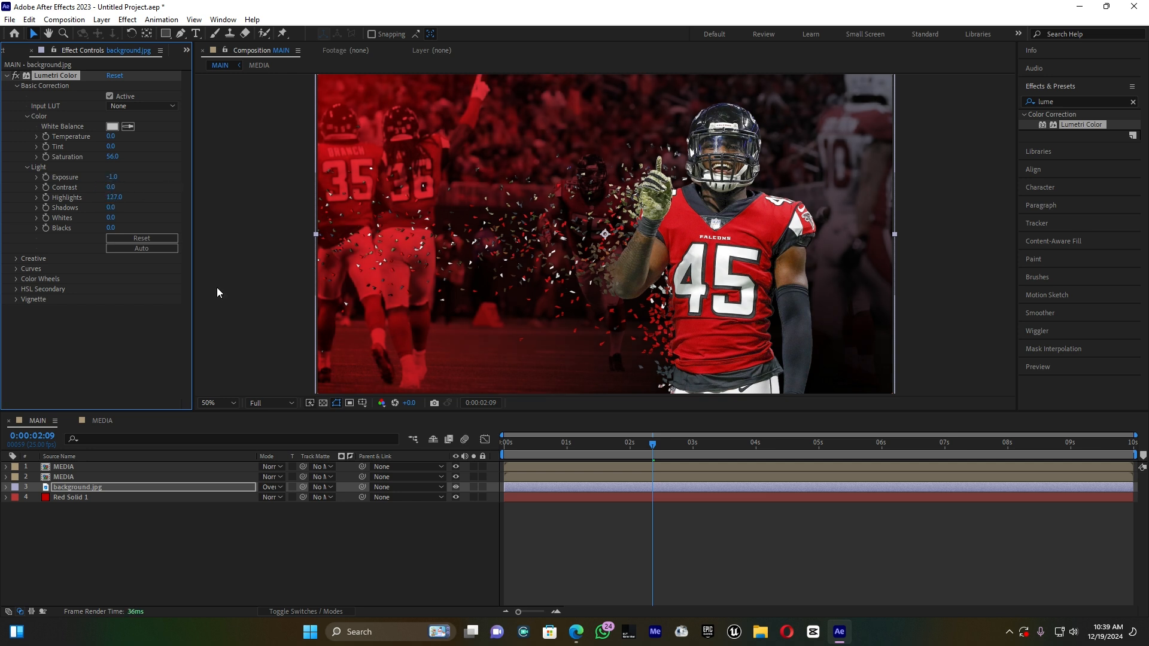
click(164, 536)
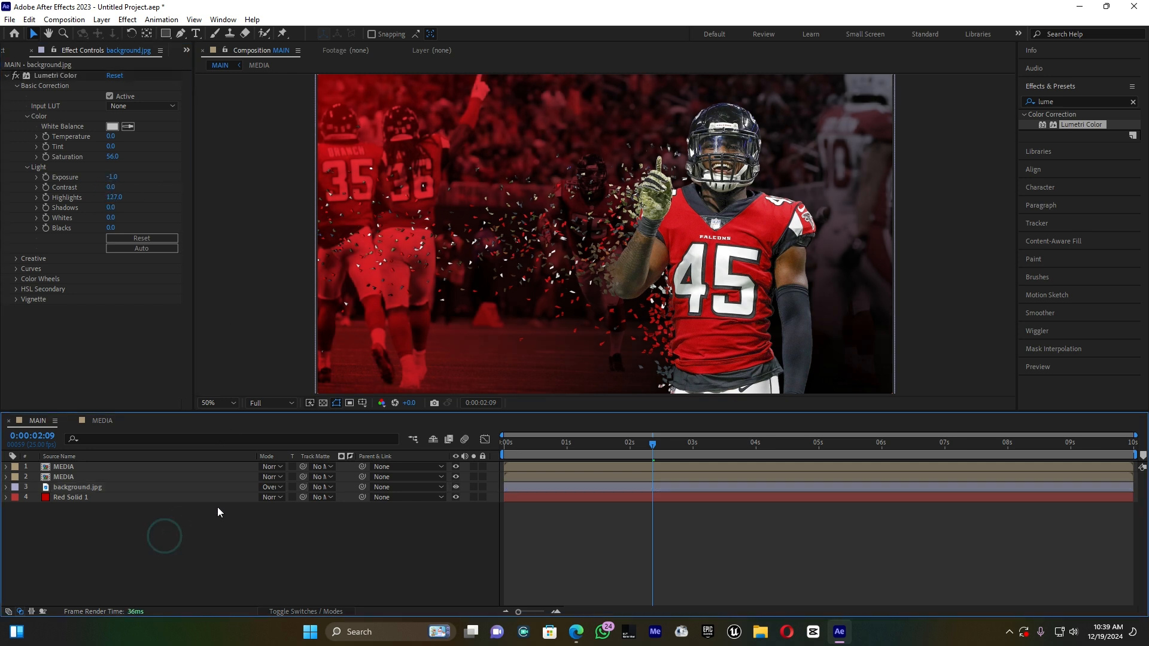
drag(515, 442, 489, 447)
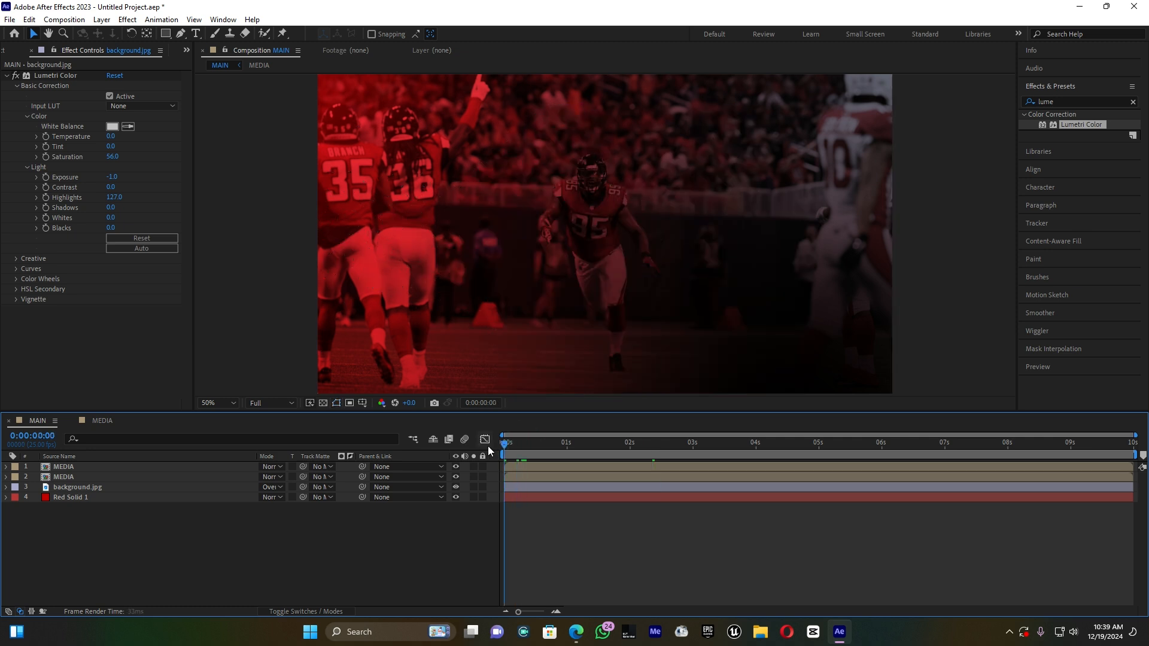
key(space)
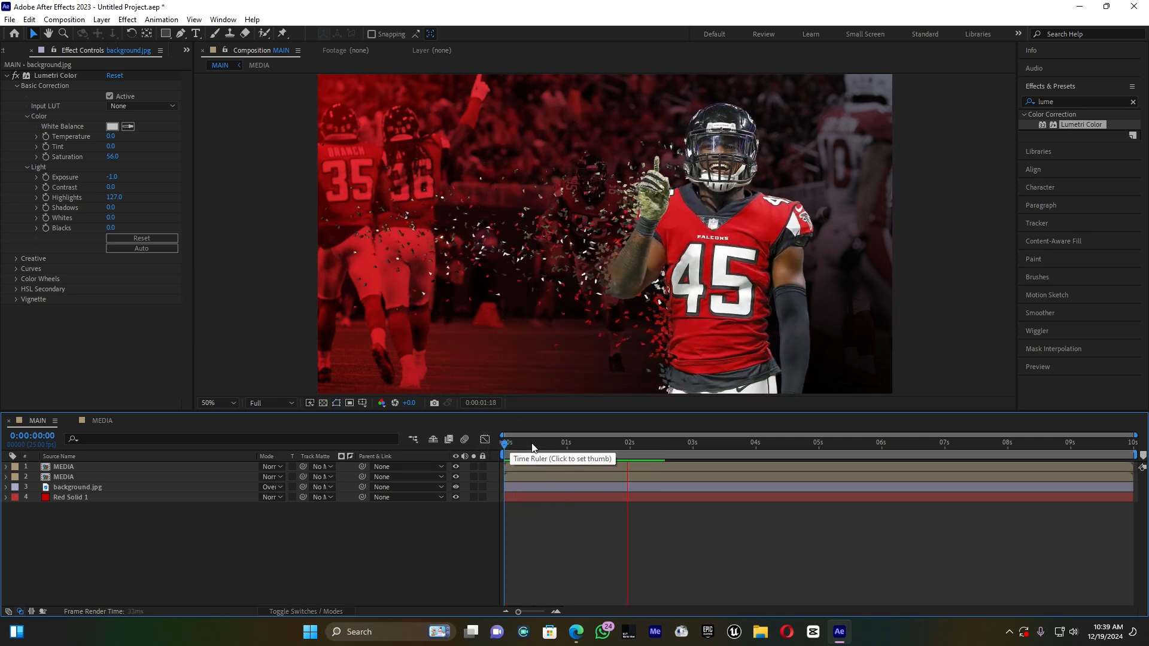
Animate background.jpg's Scale from a 189% keyframe at 0:00:00:00 to a larger size at 0:00:03:22
drag(578, 445, 503, 450)
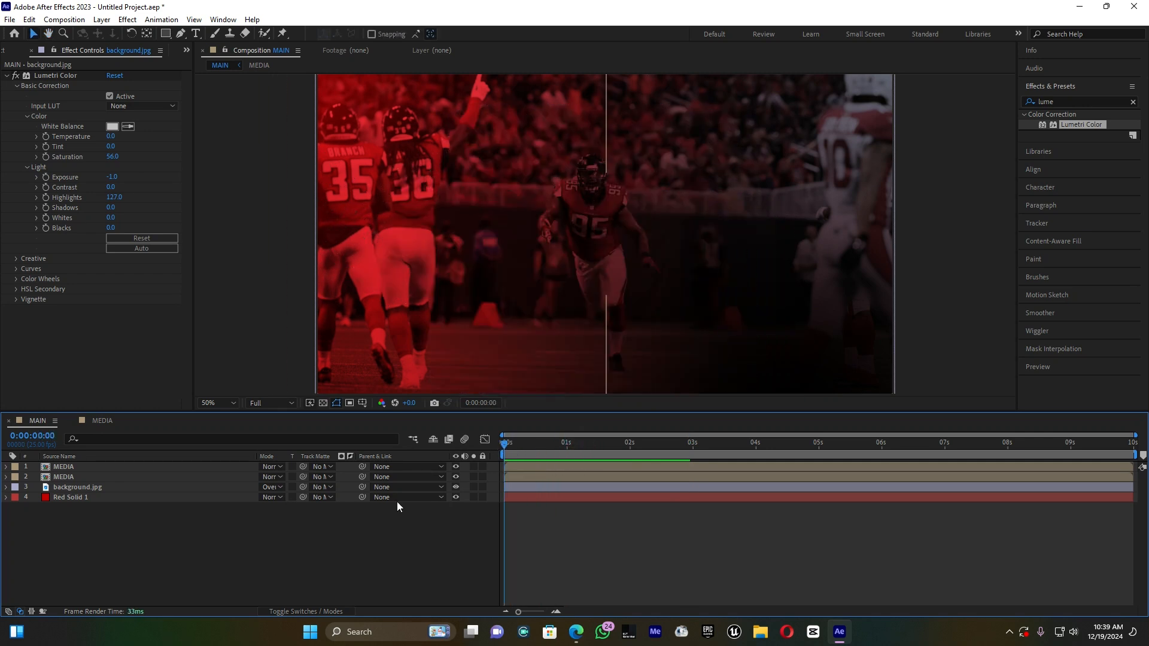
click(6, 488)
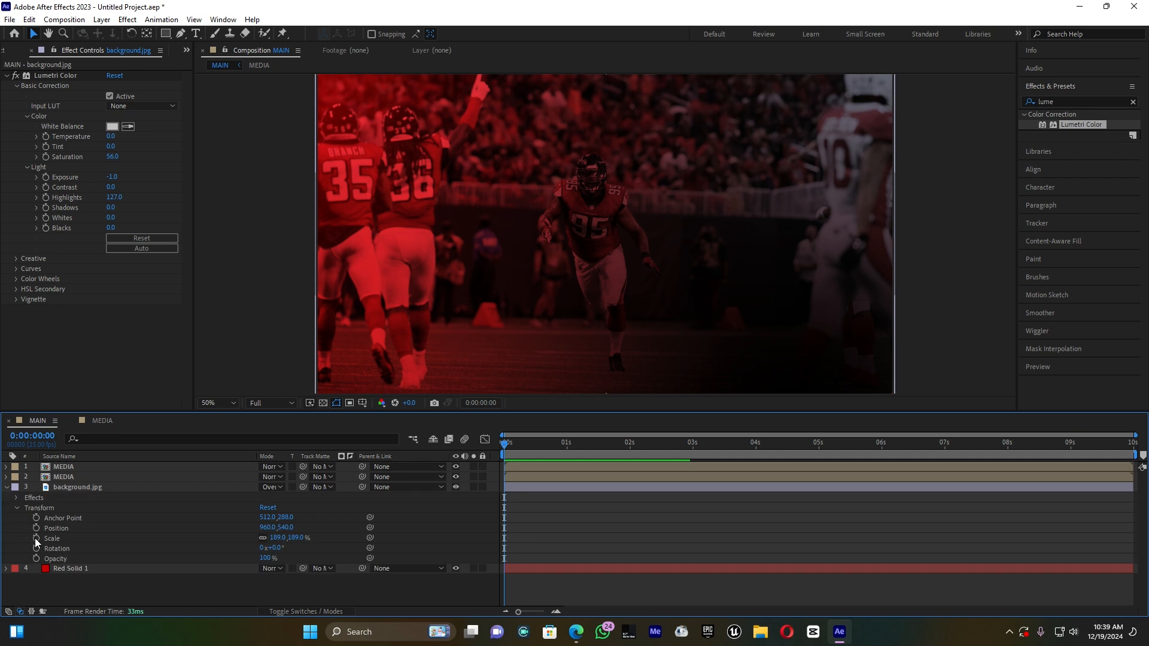
click(36, 538)
key(space)
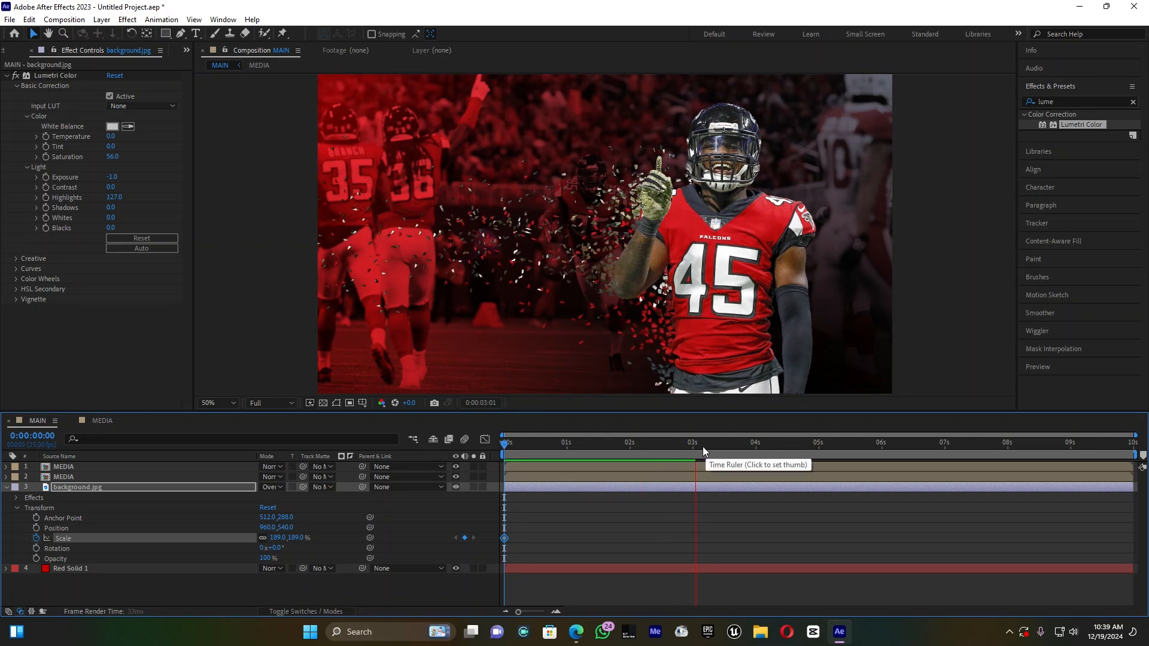
drag(709, 447, 749, 447)
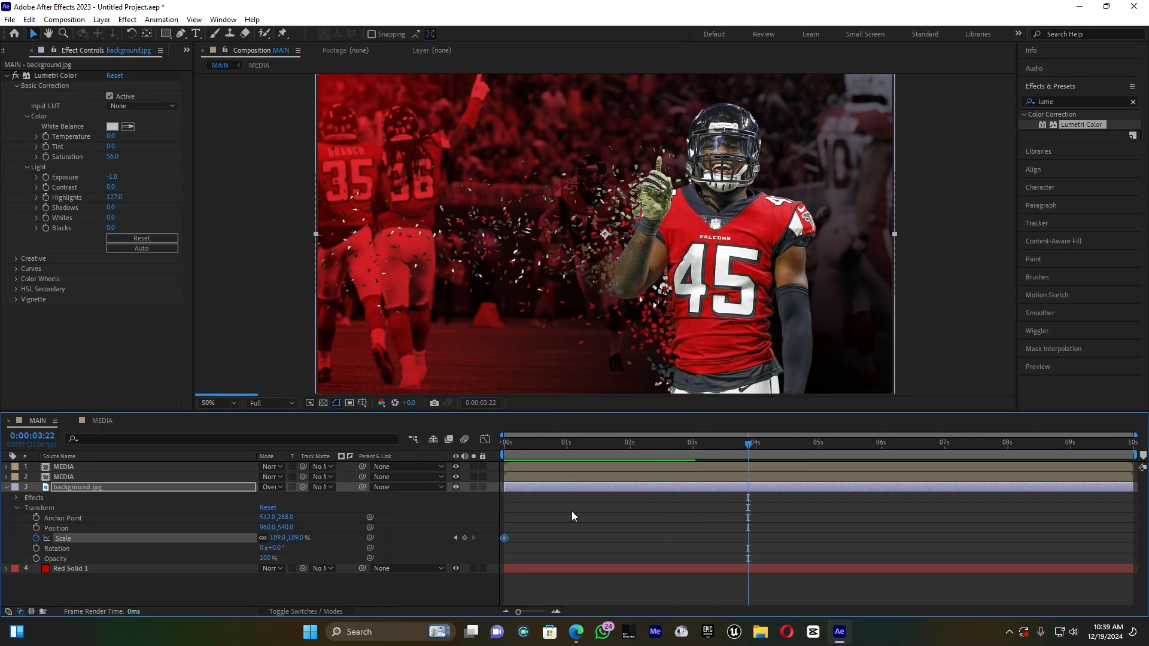
drag(285, 541, 301, 538)
Preview the background's zoom animation from the start and collapse the background.jpg layer's properties
drag(542, 444, 418, 454)
key(space)
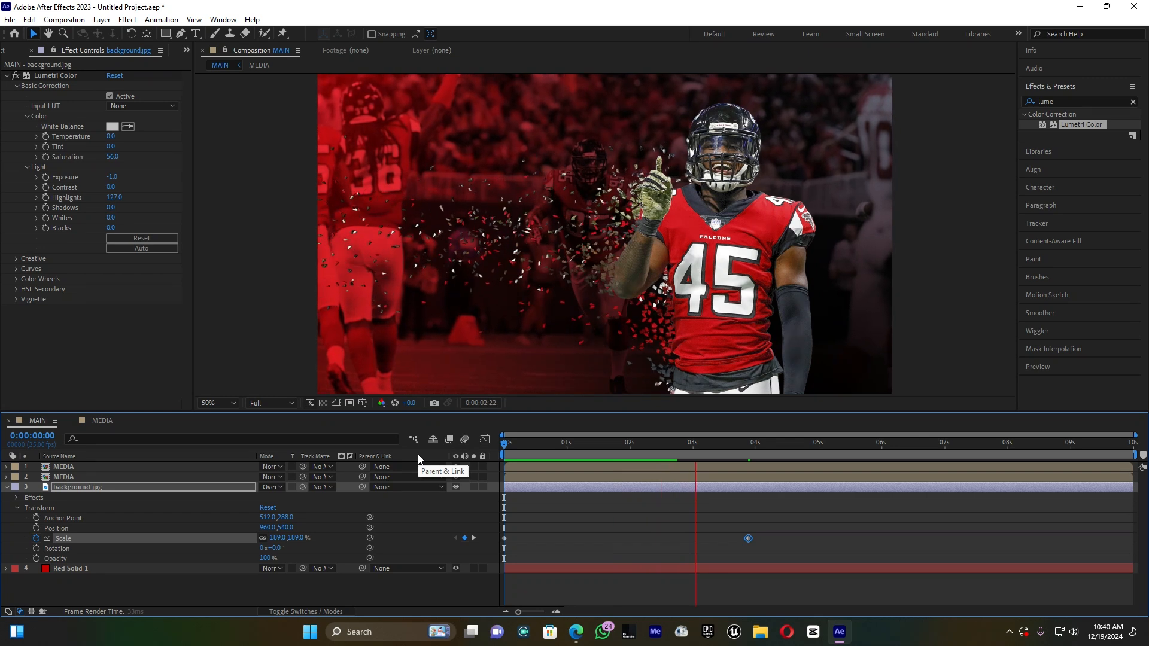
key(space)
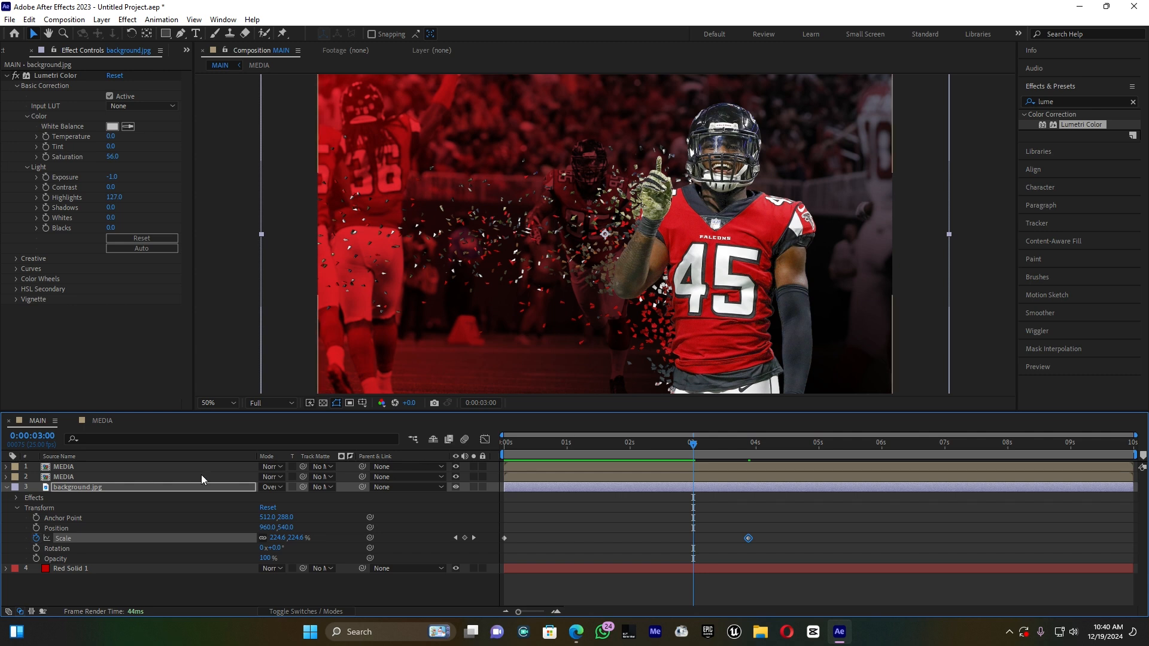
click(7, 487)
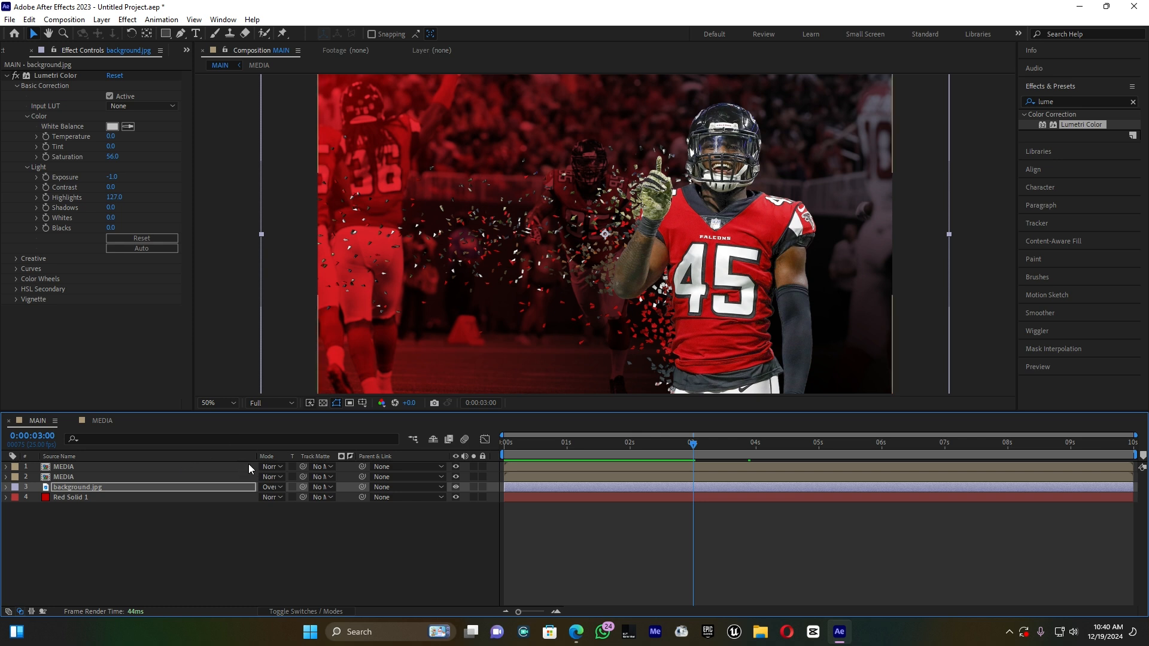
Add a text layer reading PLAYER over the empty area in front of the footballer
click(195, 33)
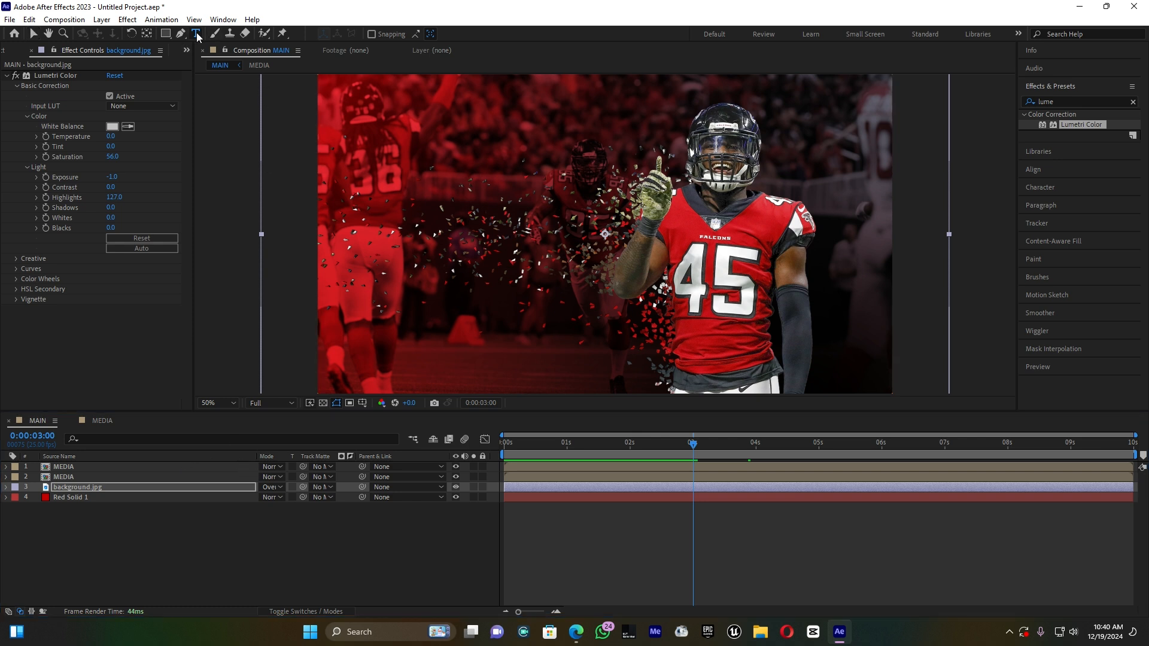
click(396, 180)
text(PLAYER)
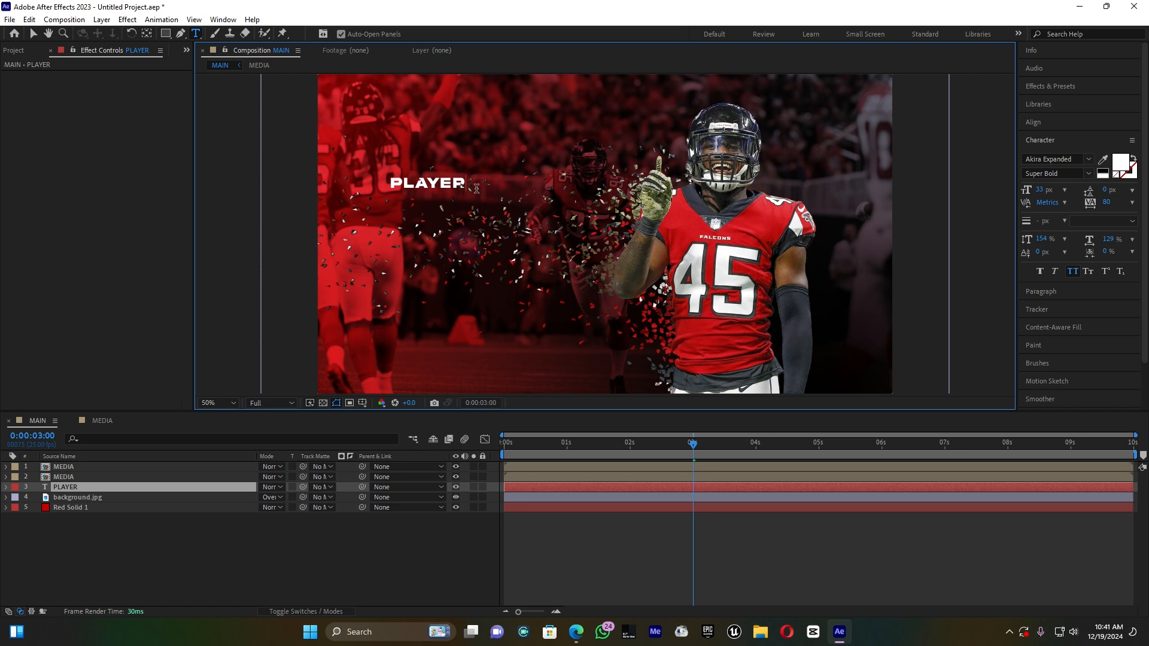
Enlarge the PLAYER text to about three times its size and position it in the open area beside the footballer
click(33, 33)
drag(471, 191, 607, 167)
key(ctrl+z)
drag(525, 174, 490, 195)
mouse_move(576, 205)
mouse_down()
mouse_move(590, 205)
mouse_move(592, 180)
mouse_move(558, 198)
mouse_up()
key(ctrl+z)
Add a second text layer reading 45 and enlarge it directly beneath the PLAYER text
click(195, 34)
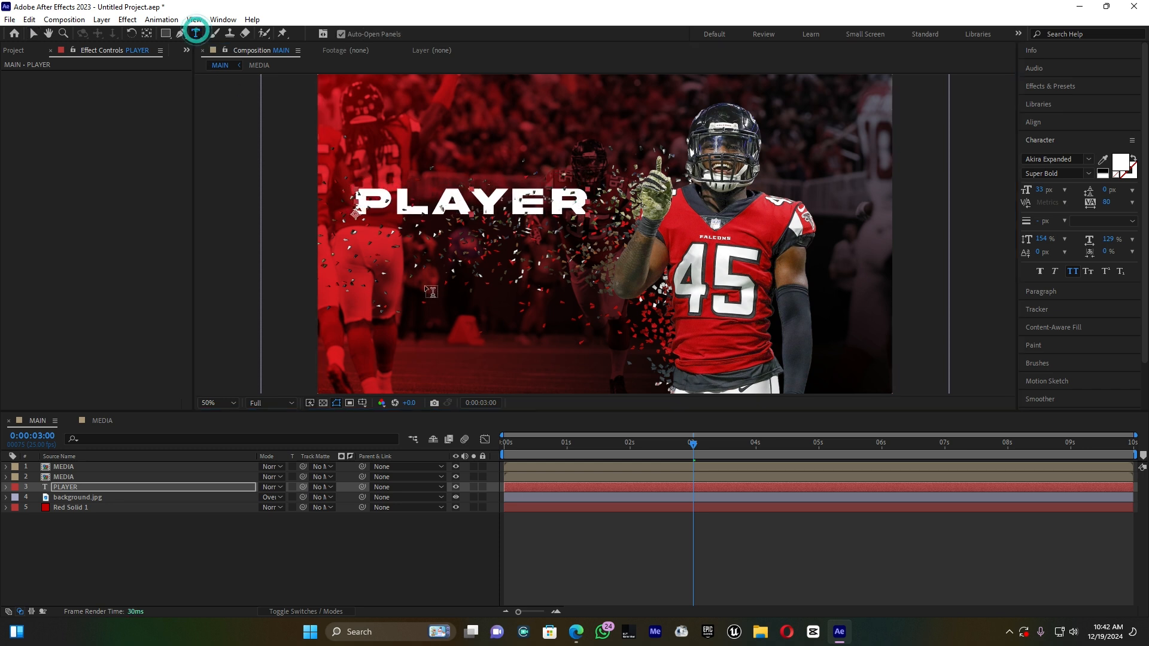
click(410, 278)
text(45)
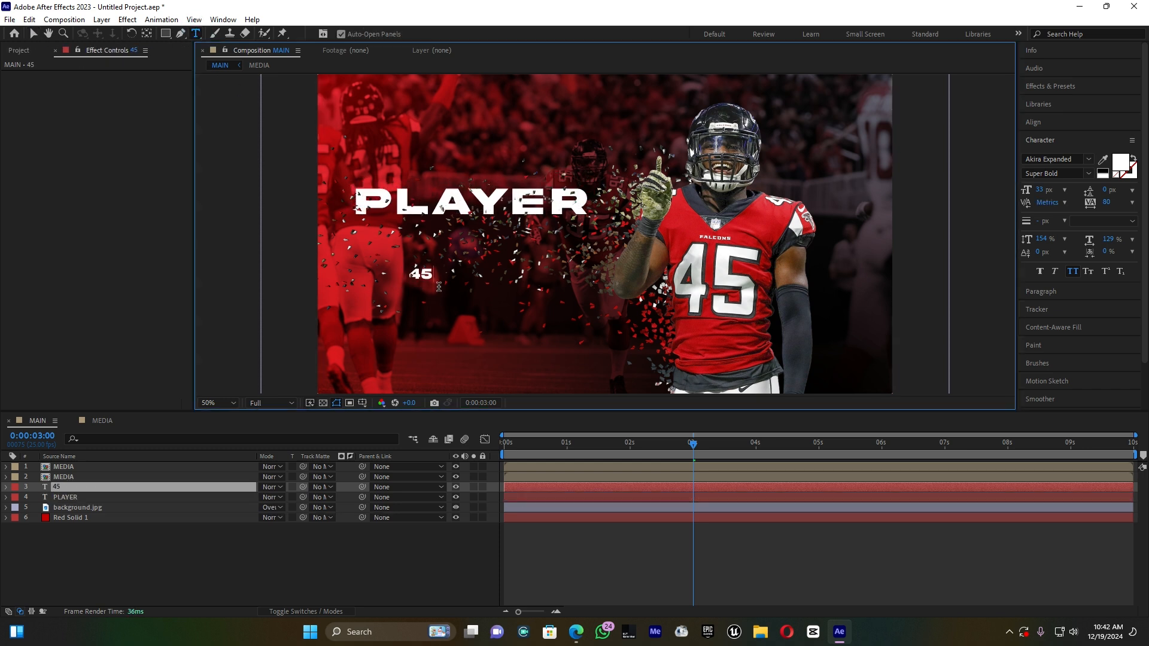
click(33, 34)
drag(423, 254, 500, 262)
Shift the PLAYER text slightly so that it is centered above the number 45
click(500, 205)
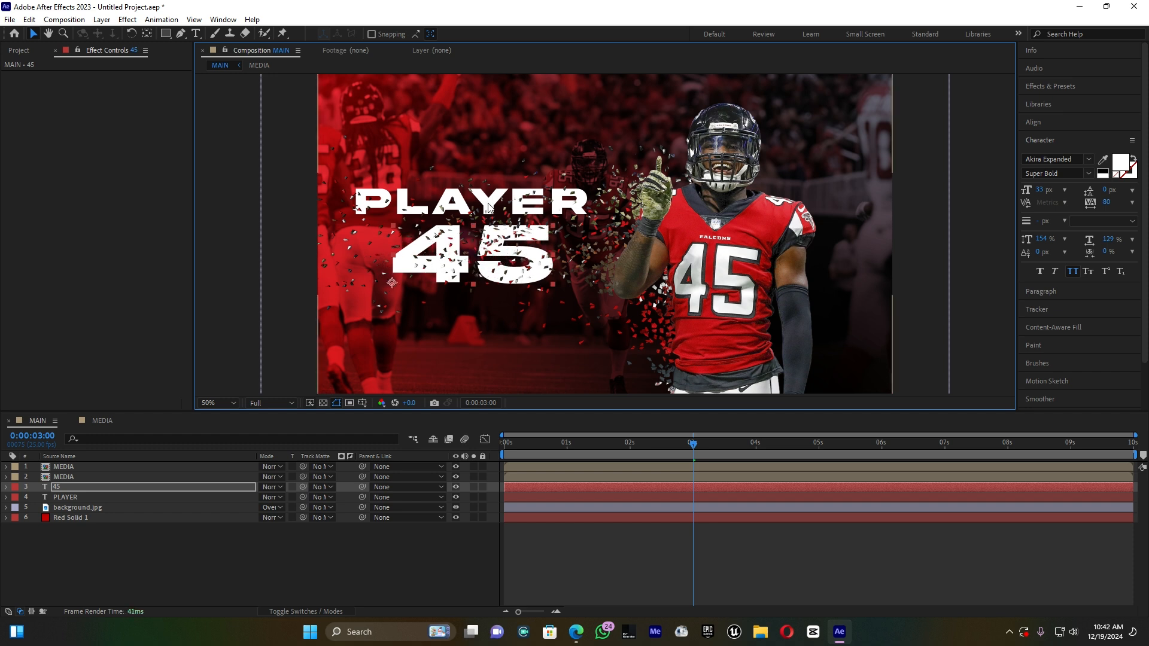
drag(520, 208, 527, 210)
key(Return)
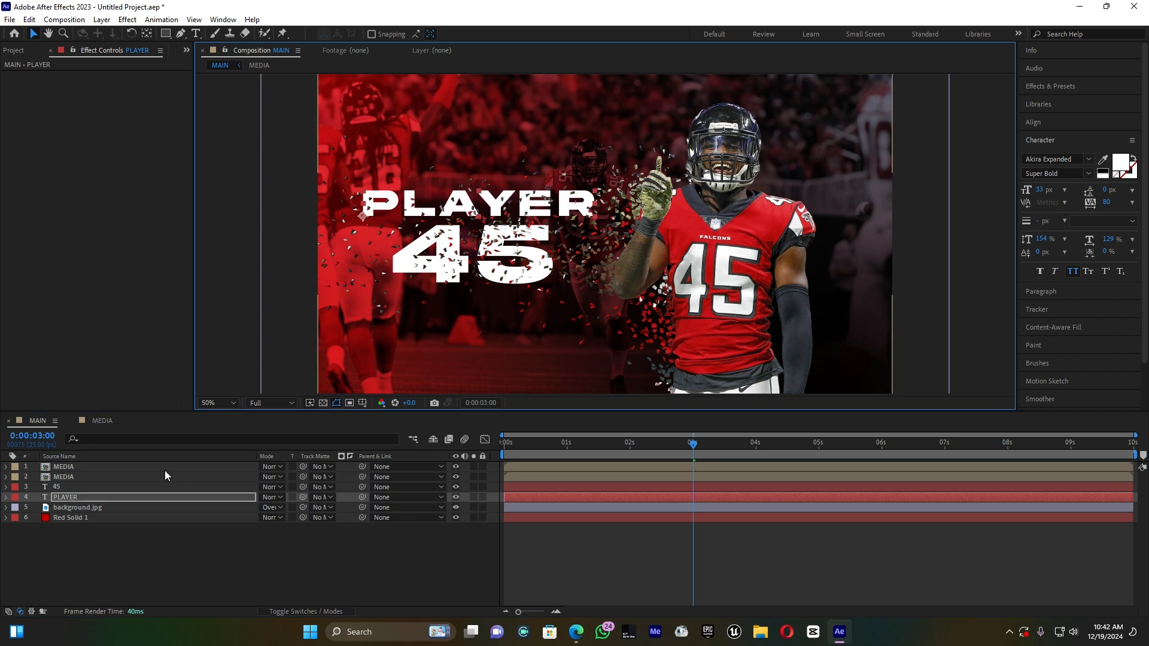
Pre-compose the 45 and PLAYER text layers together into a composition named TEXT
click(81, 483)
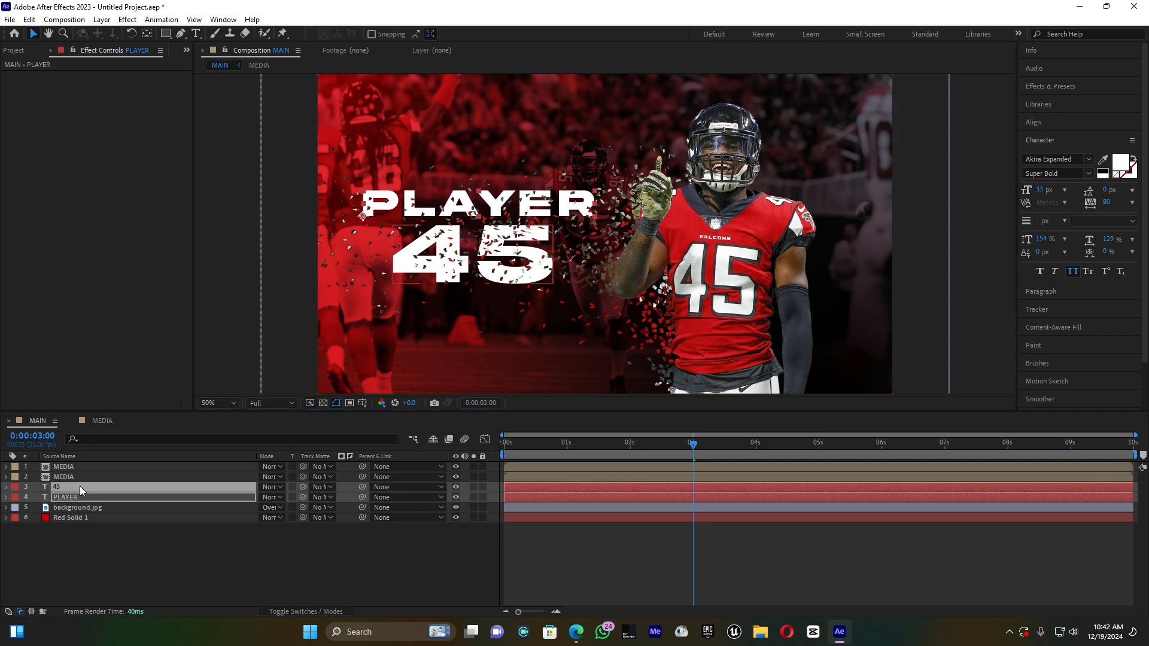
right_click(93, 487)
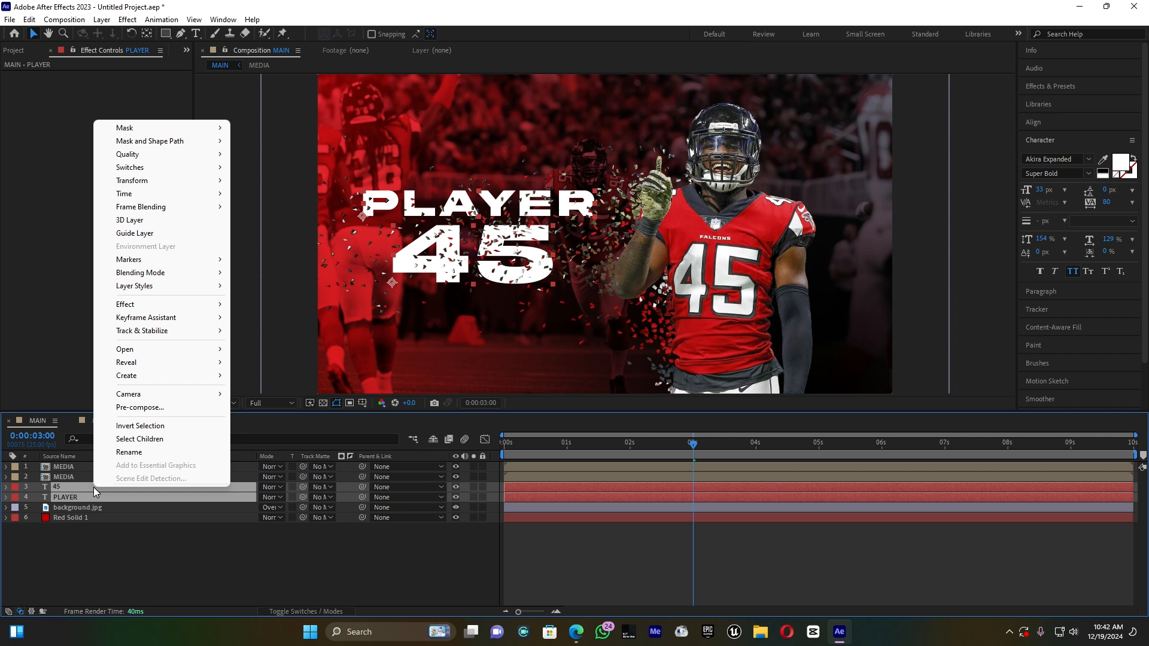
click(149, 408)
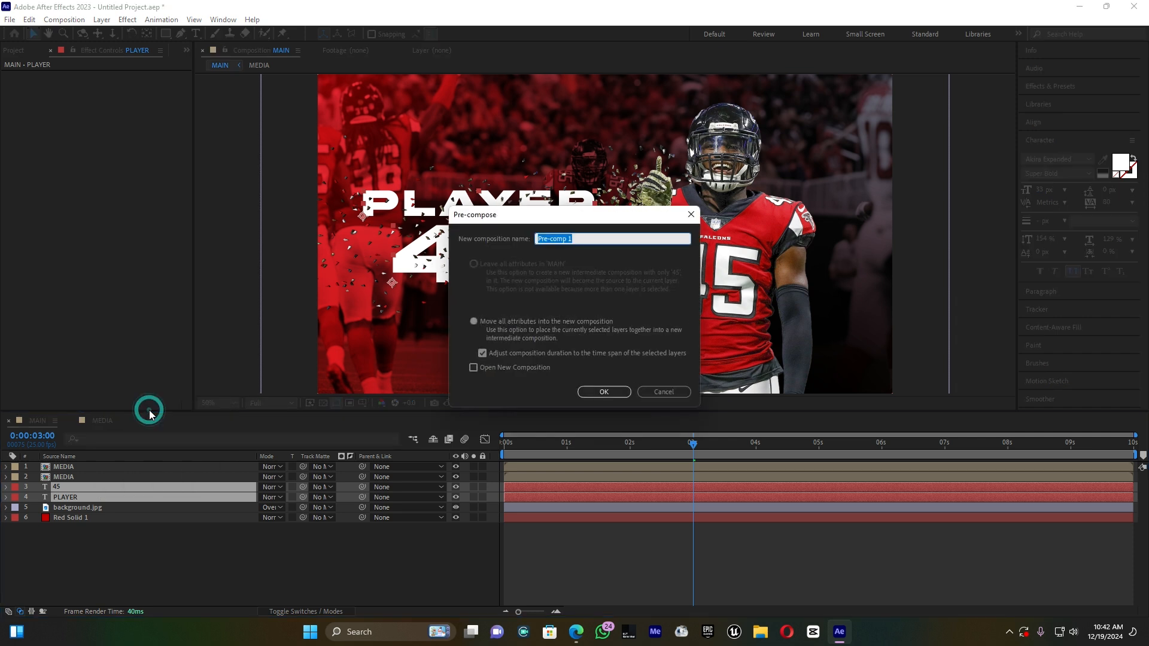
text(te)
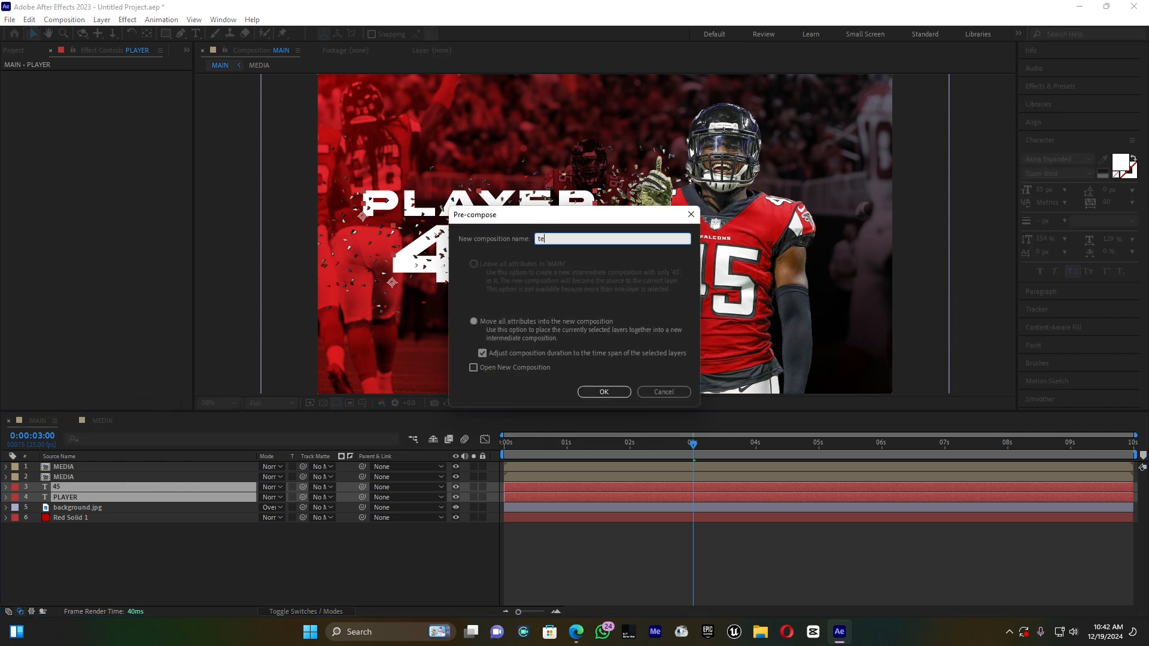
key(BackSpace)
key(BackSpace)
text(TEXT)
click(604, 393)
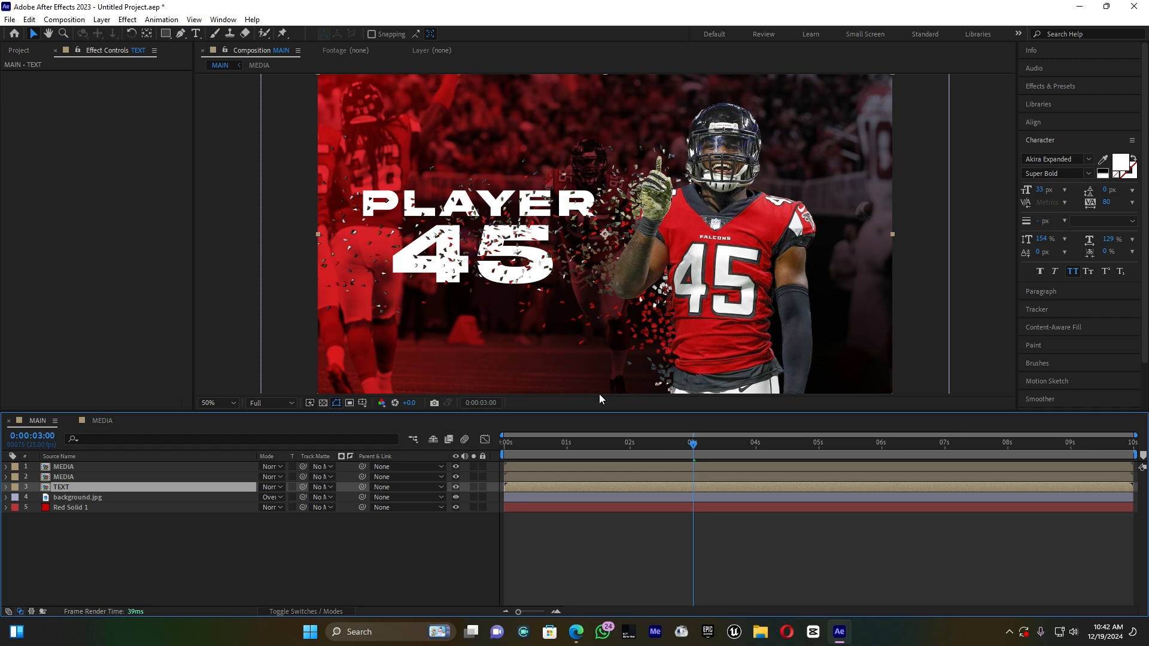
Keyframe the TEXT layer's Position at 960, 540 at 0:00:02:05 and at 2999, 540, outside the frame, at 0:00:00:01
drag(692, 445, 642, 446)
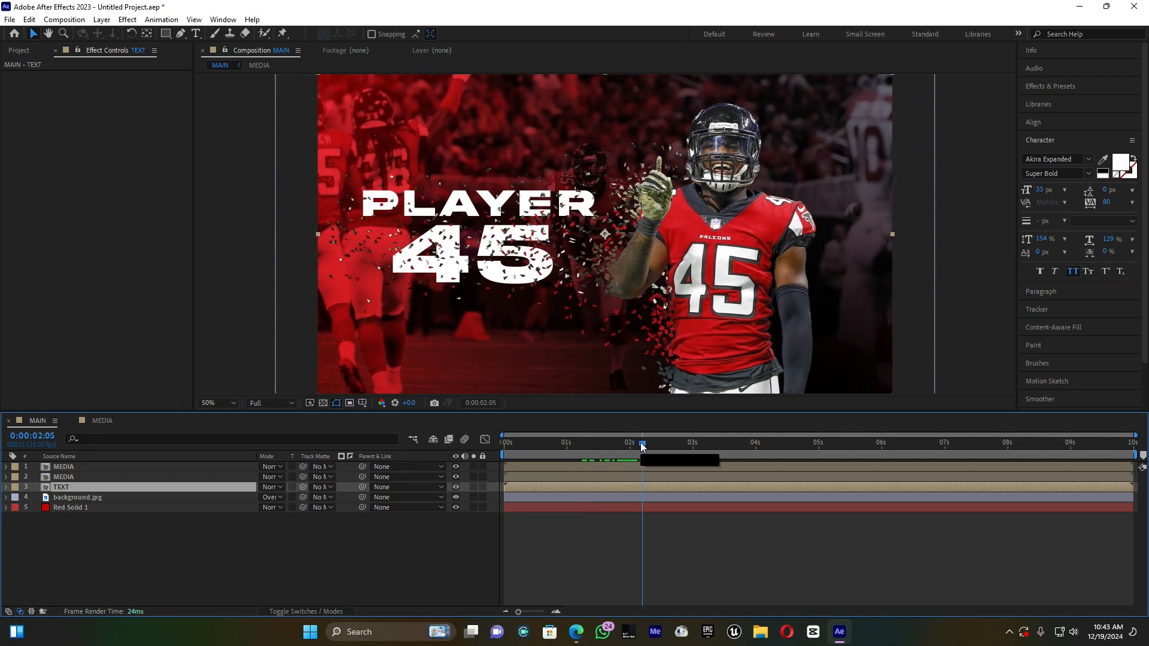
key(p)
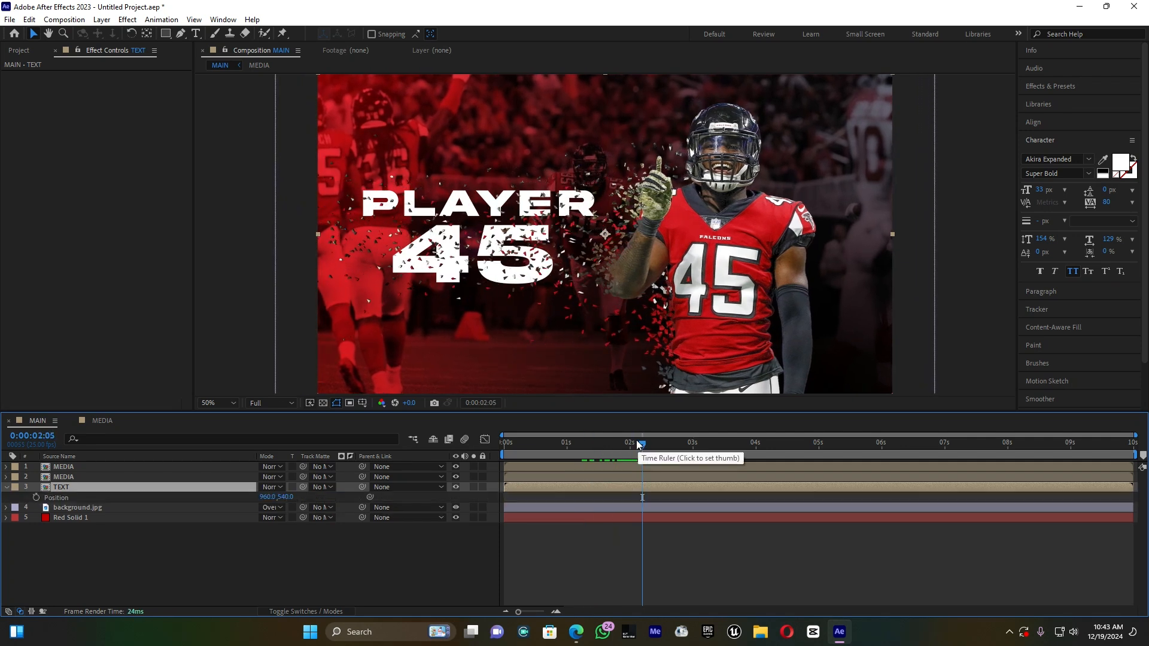
click(36, 497)
drag(585, 443, 507, 456)
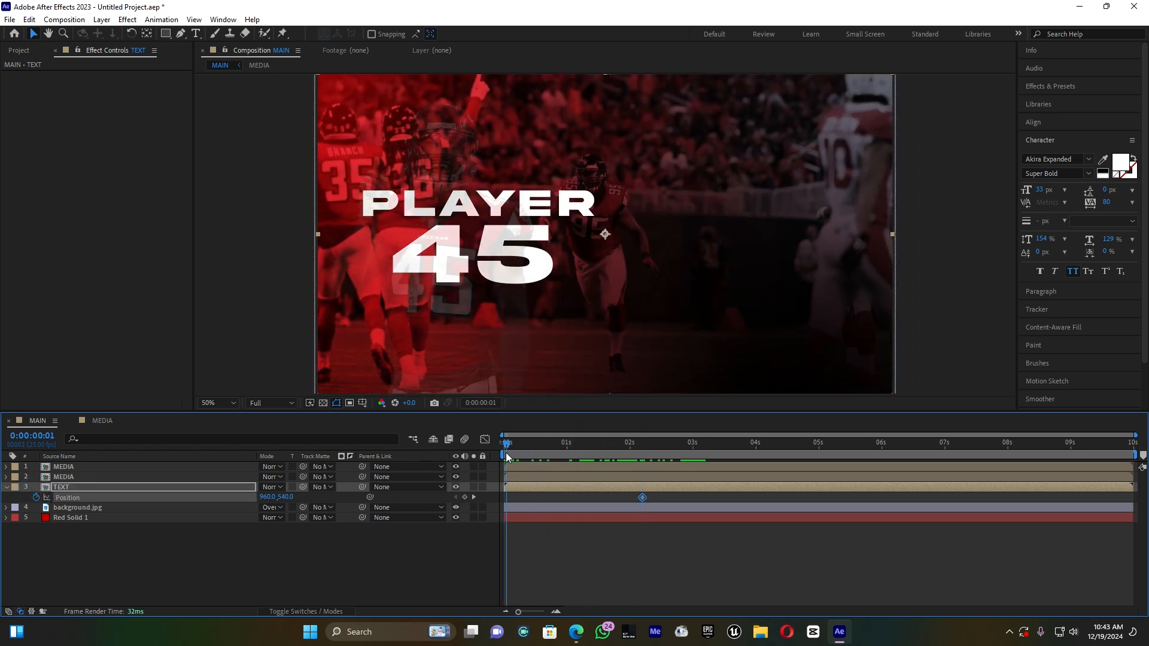
drag(268, 497, 742, 497)
drag(1147, 436, 1148, 436)
drag(261, 496, 536, 497)
Preview the text slide-in and move its second Position keyframe earlier, to about 0:00:01:16
key(space)
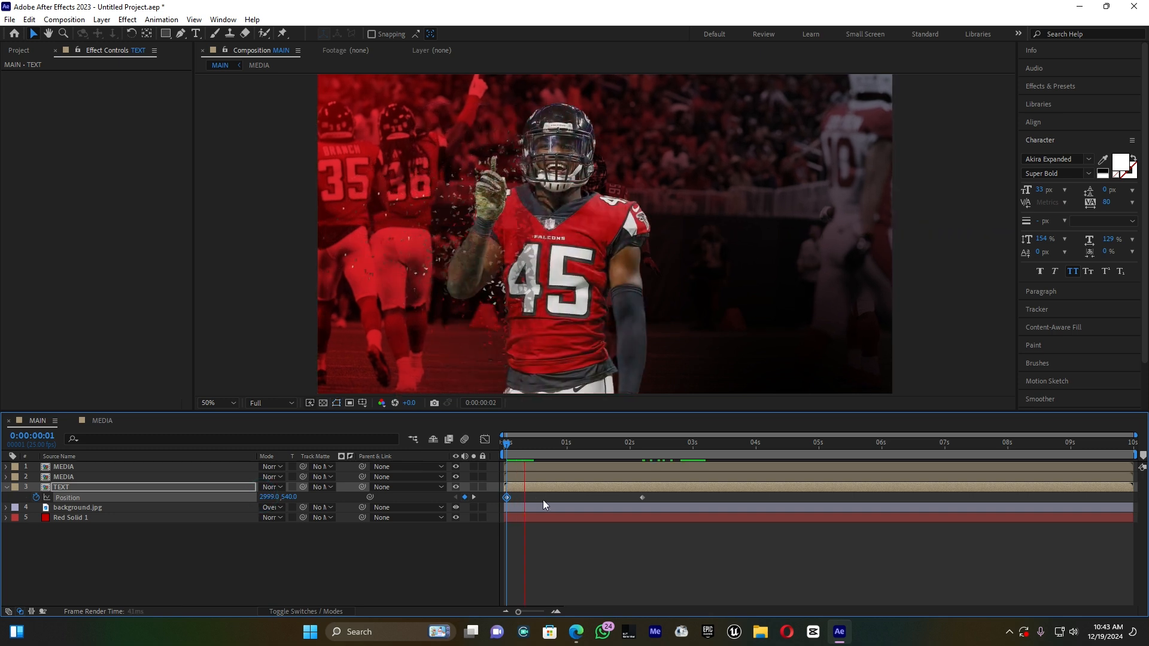
key(space)
drag(638, 497, 487, 512)
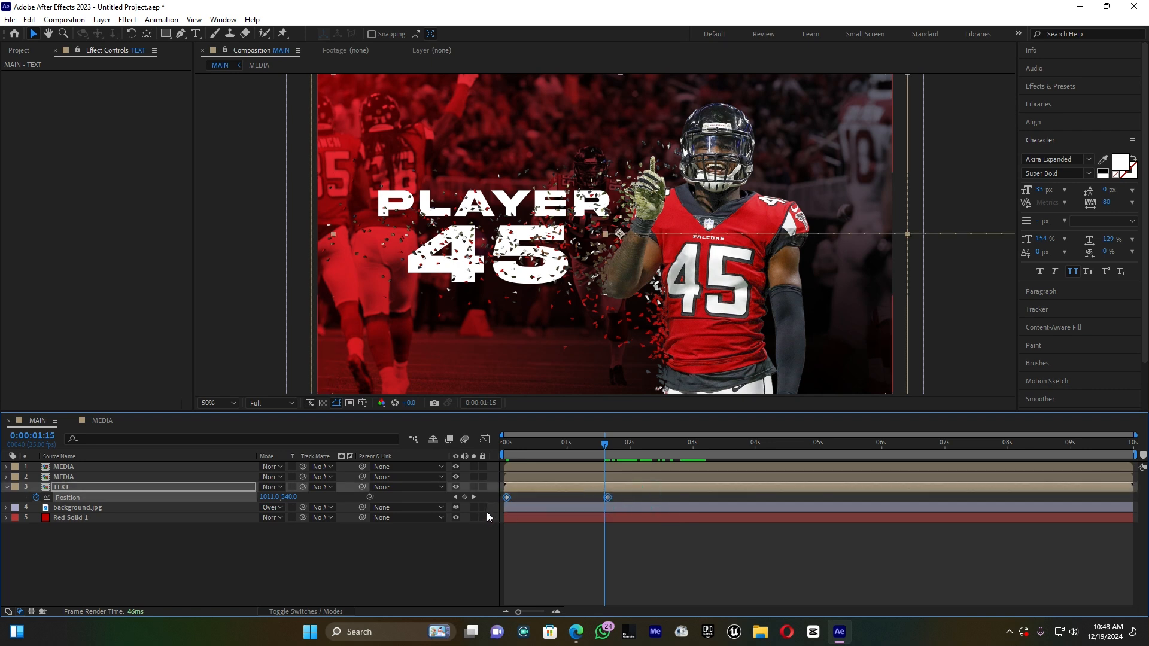
Apply Easy Ease to both TEXT Position keyframes and reshape the speed graph into a fast start with a long slow-down
right_click(506, 498)
mouse_move(556, 489)
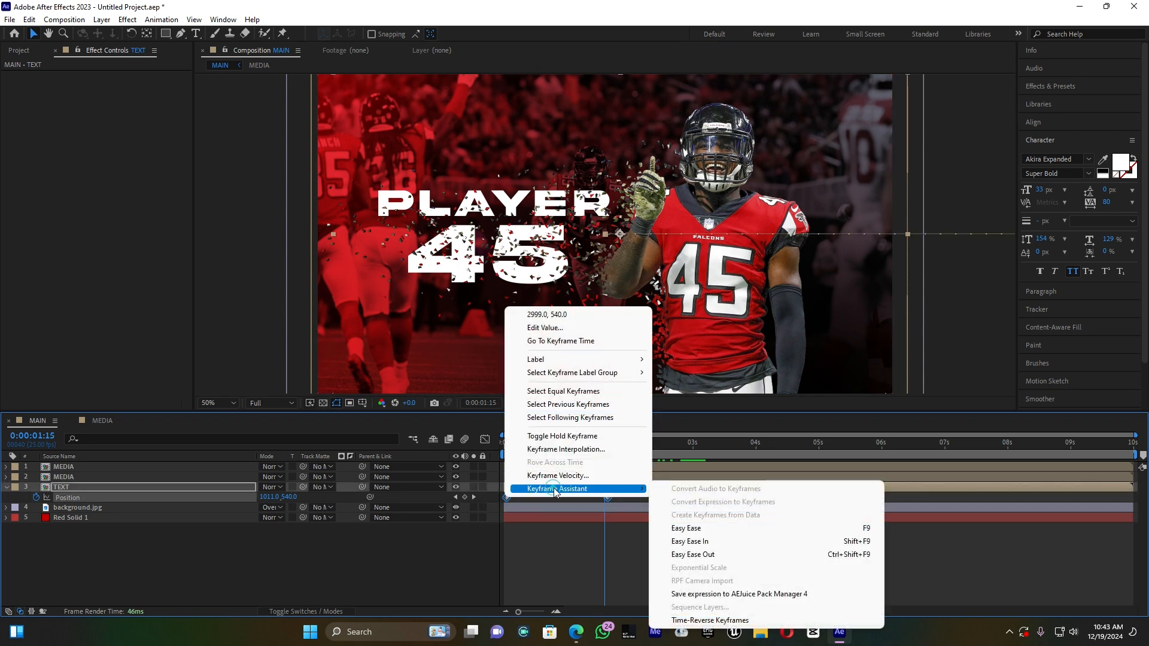
click(698, 529)
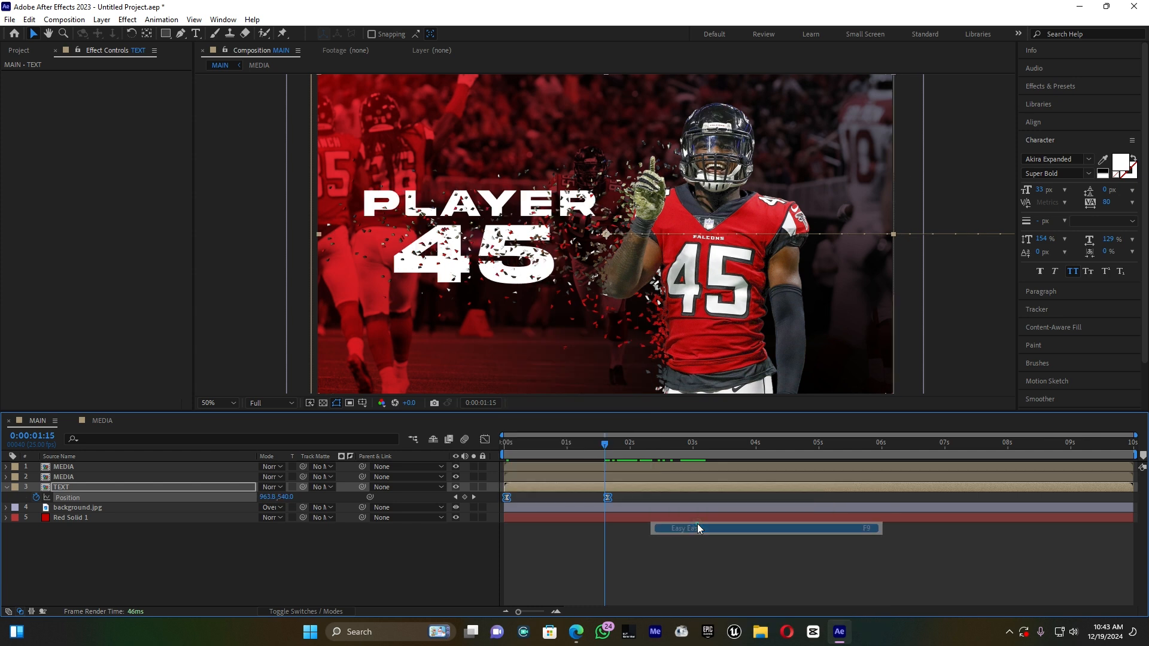
click(485, 440)
drag(597, 586, 510, 580)
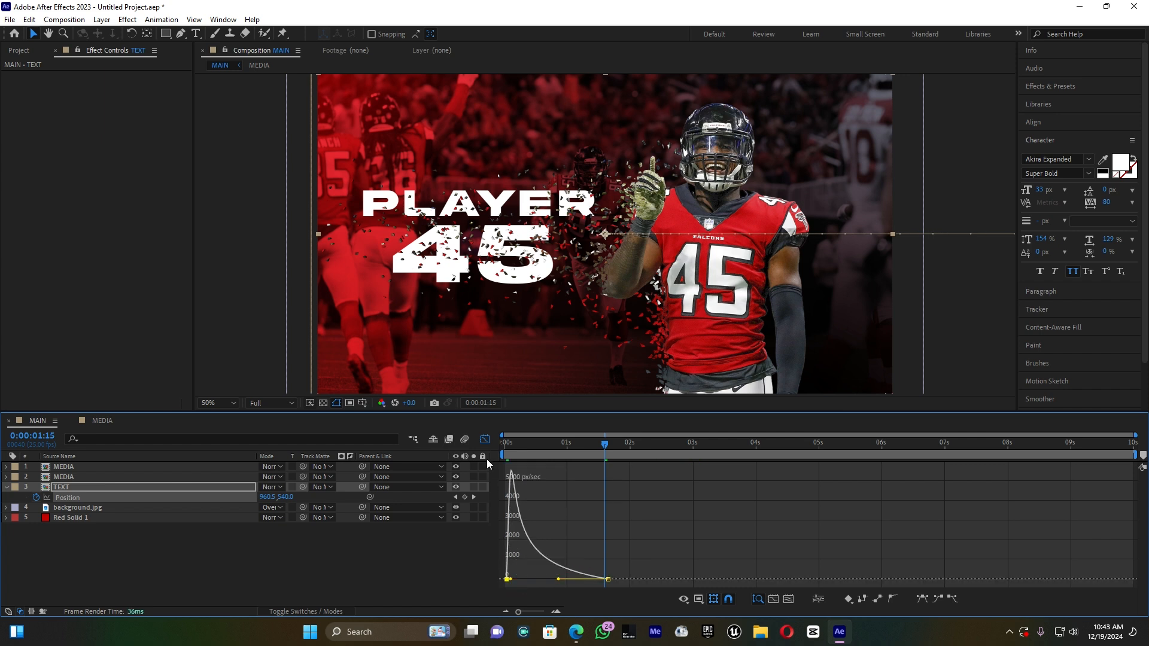
click(485, 440)
Preview the eased text animation from the start, stop at 0:00:01:11, and collapse and select the TEXT layer
drag(532, 442, 470, 447)
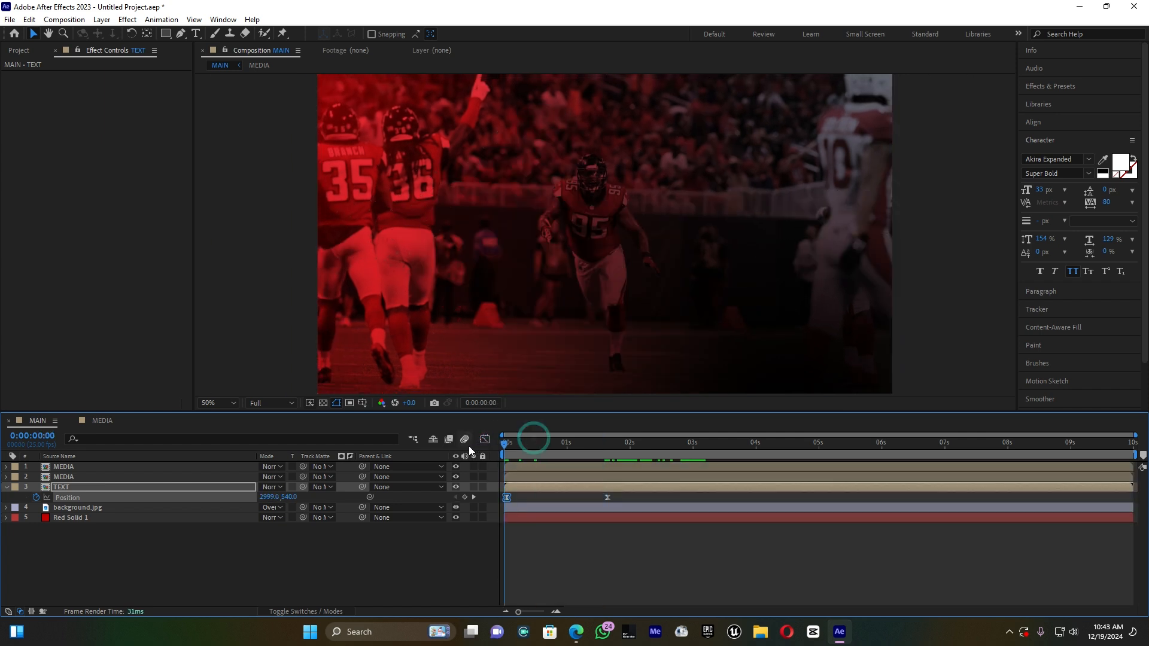
key(space)
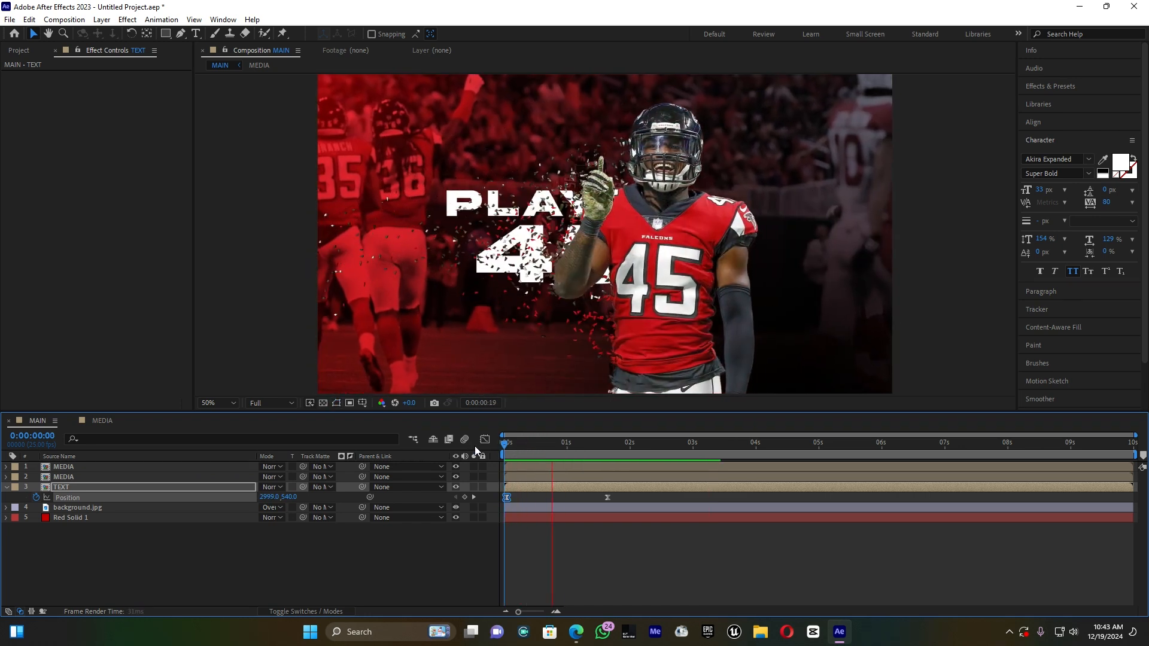
click(617, 447)
mouse_move(616, 450)
mouse_down()
mouse_move(581, 447)
mouse_move(594, 448)
mouse_up()
key(comma)
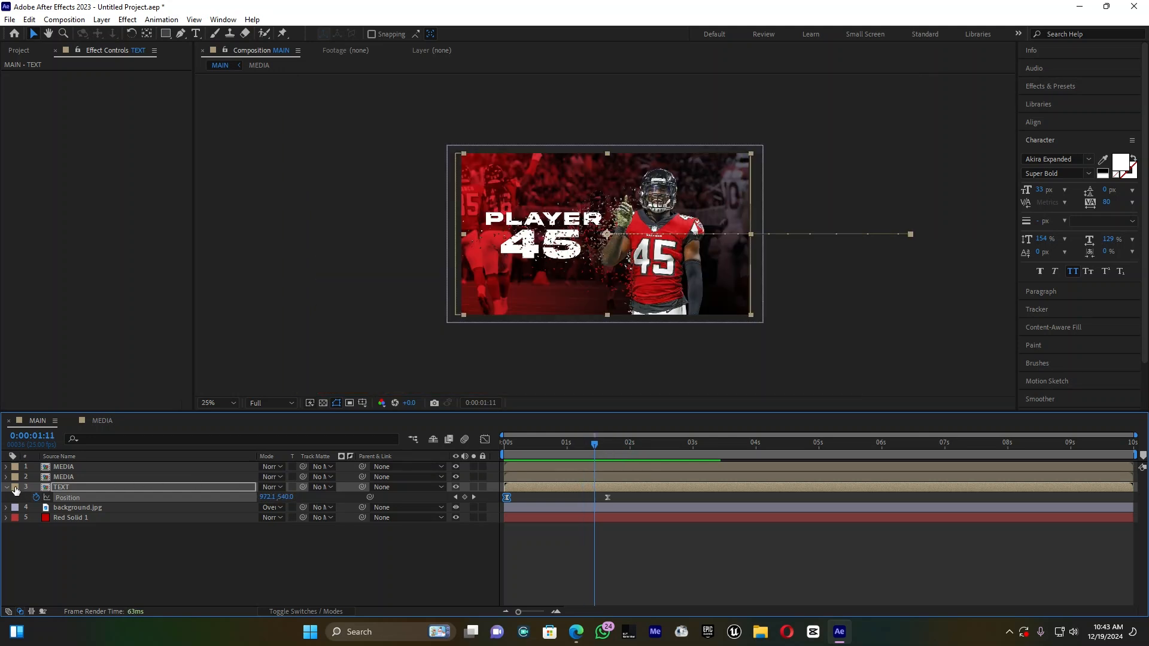
click(7, 488)
click(72, 486)
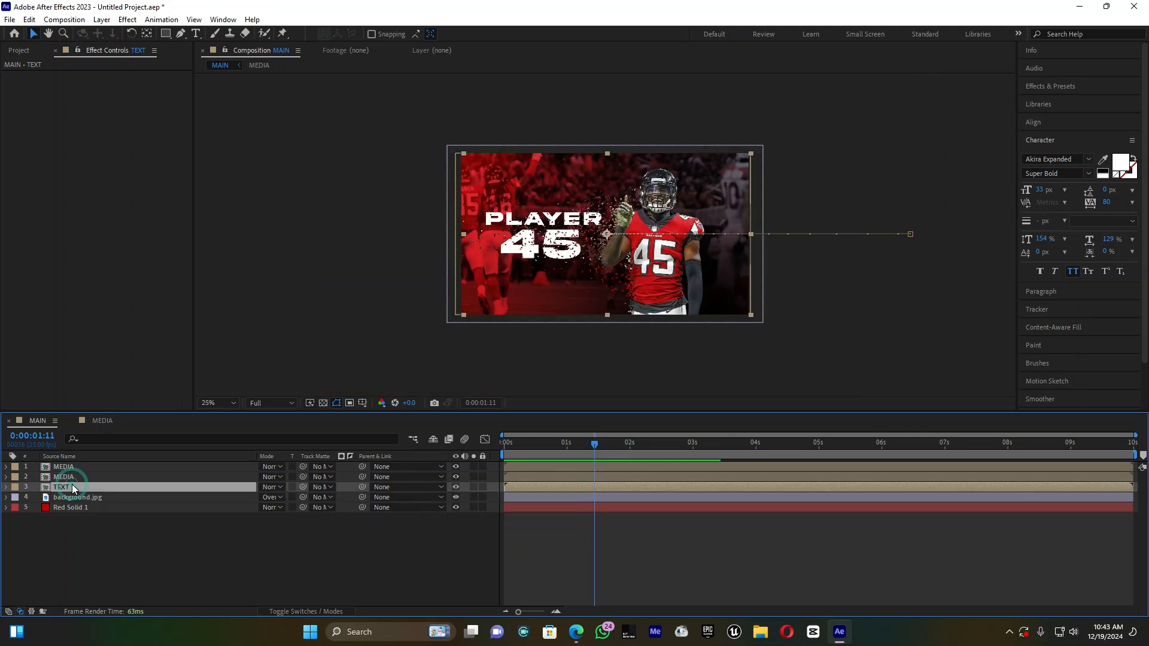
Draw a closed Pen-tool mask on the TEXT layer at 0:00:00:15, running down the player's middle and enclosing the frame's right part
click(180, 33)
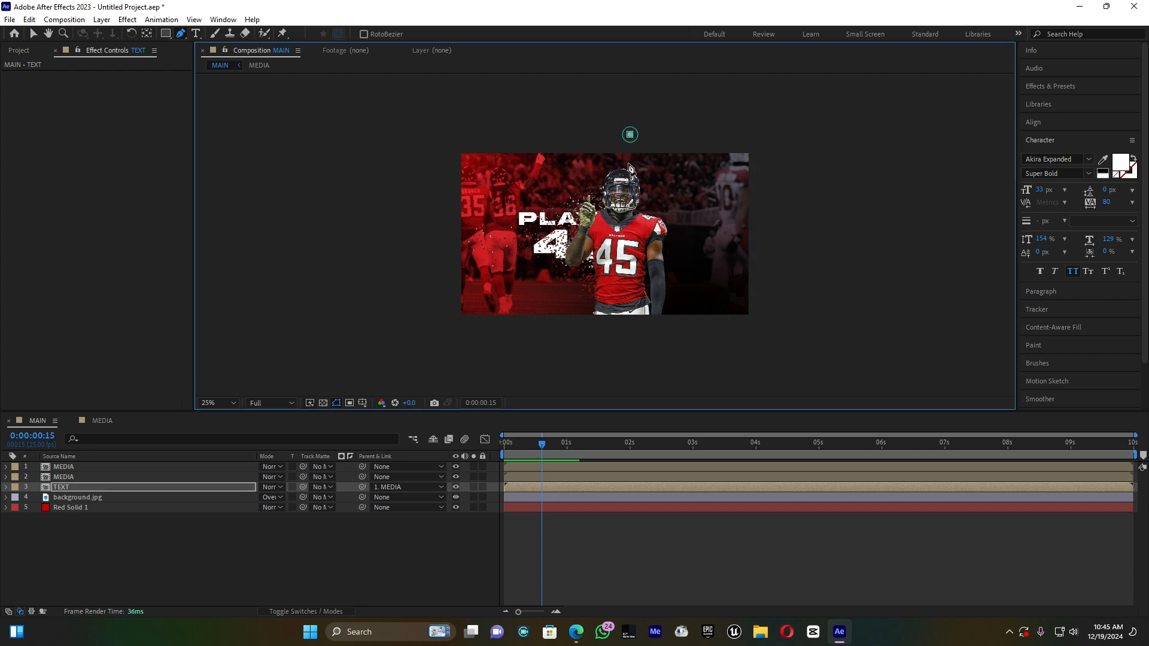
drag(629, 134, 622, 177)
click(609, 336)
click(786, 346)
click(792, 202)
click(783, 123)
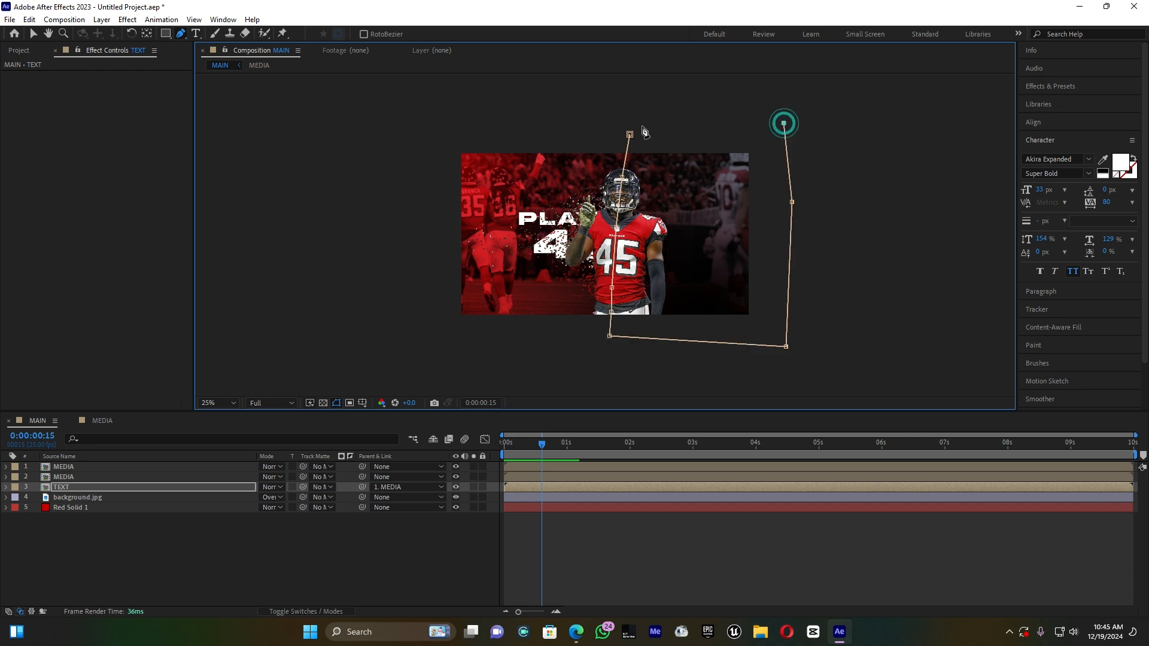
click(629, 135)
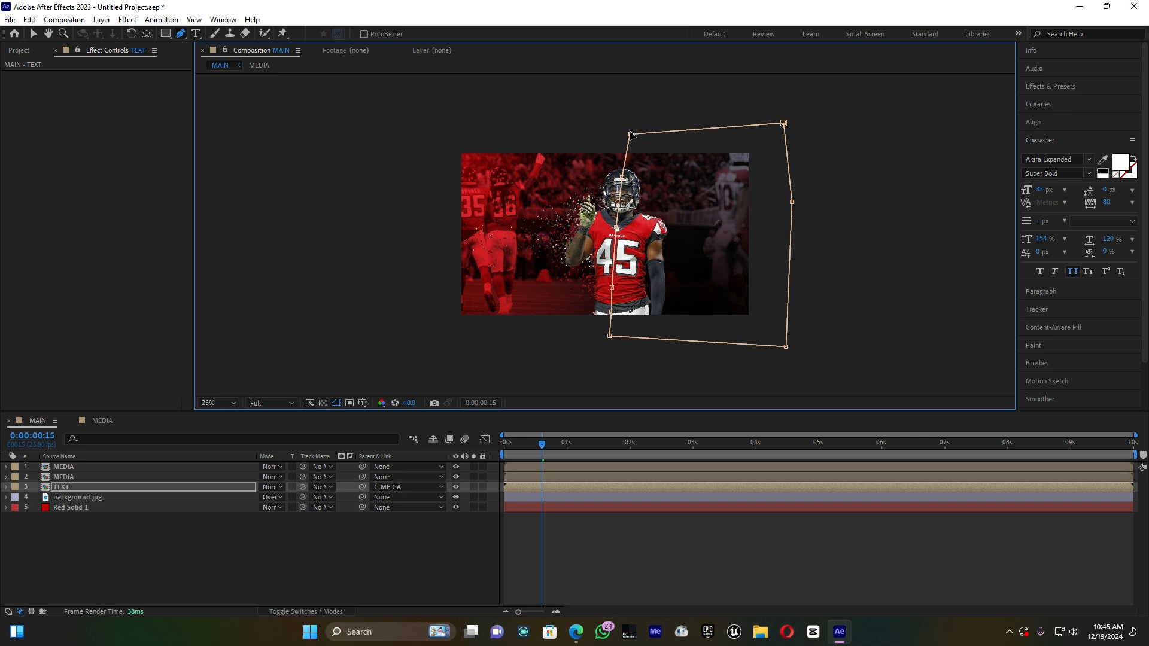
Add a Mask Path keyframe to the TEXT layer's mask at 0:00:00:15 and invert the mask
click(6, 487)
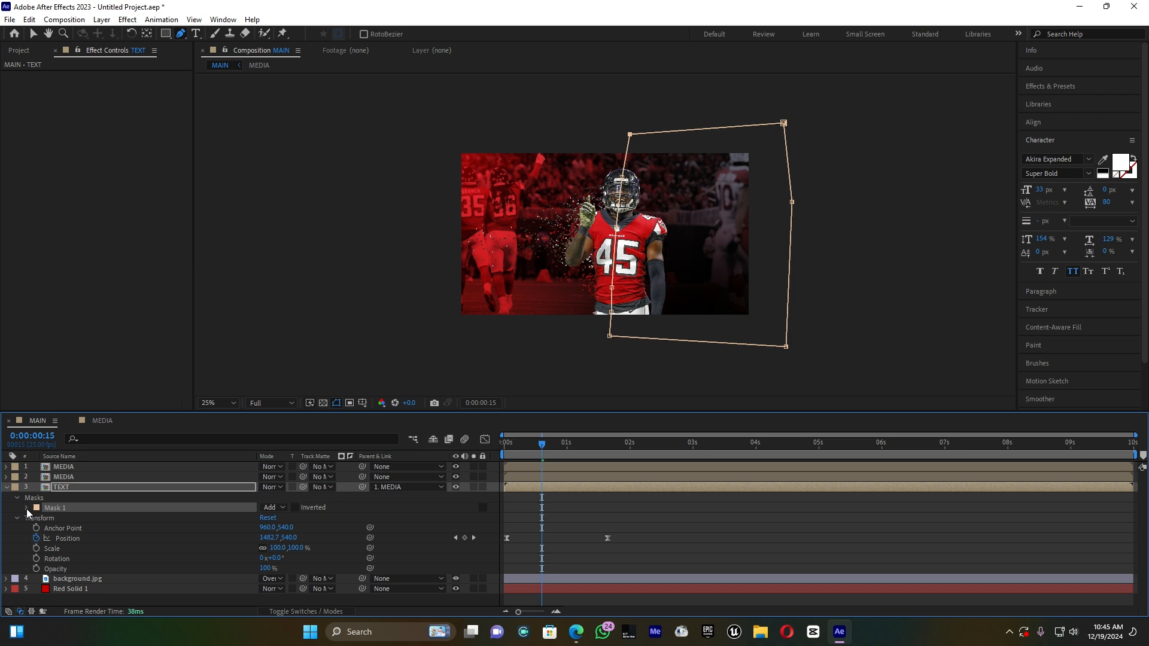
click(26, 508)
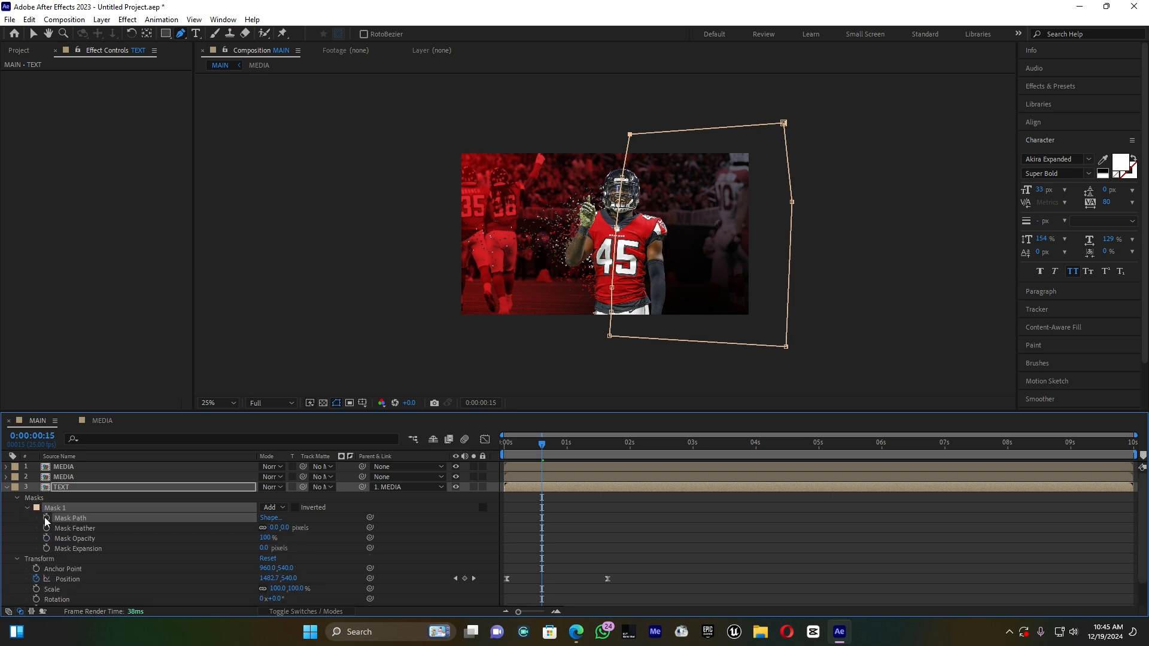
click(294, 508)
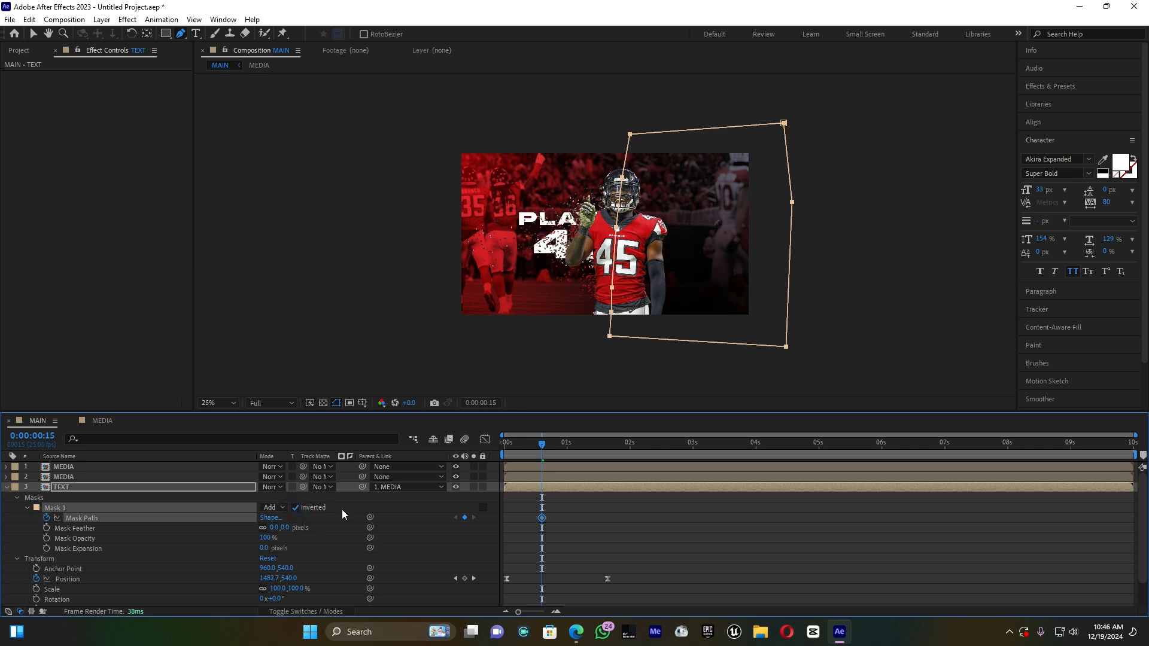
Keyframe the mask path at 0:00:00:17 by shifting its left-edge points to follow the player's body
drag(541, 446, 545, 449)
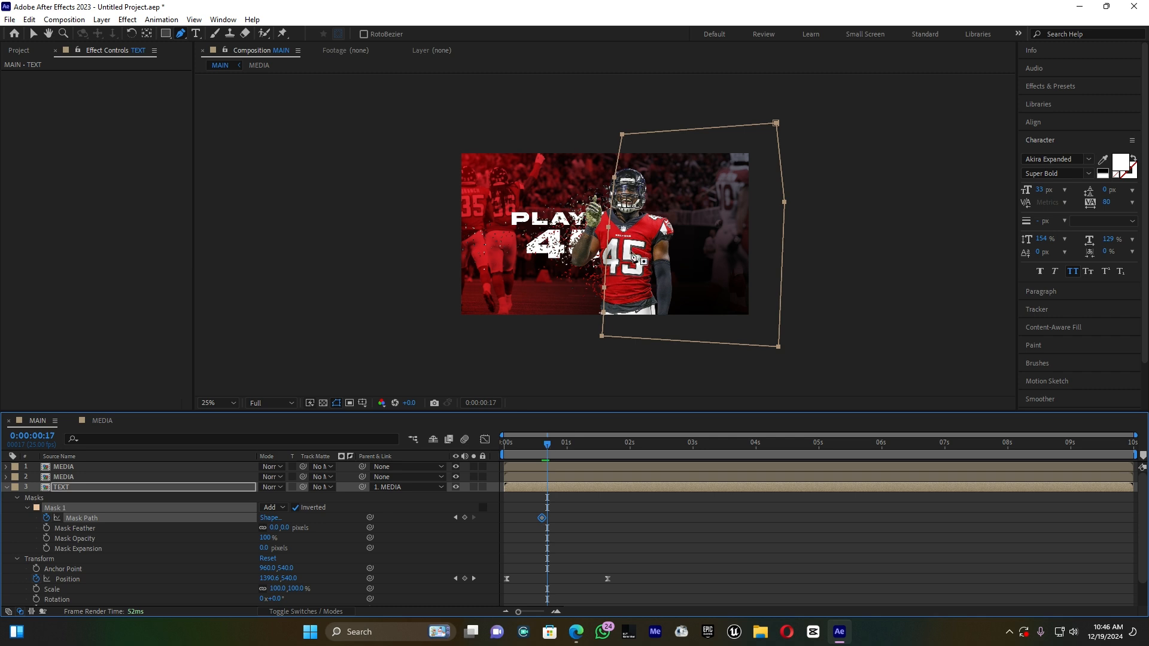
click(33, 34)
click(630, 255)
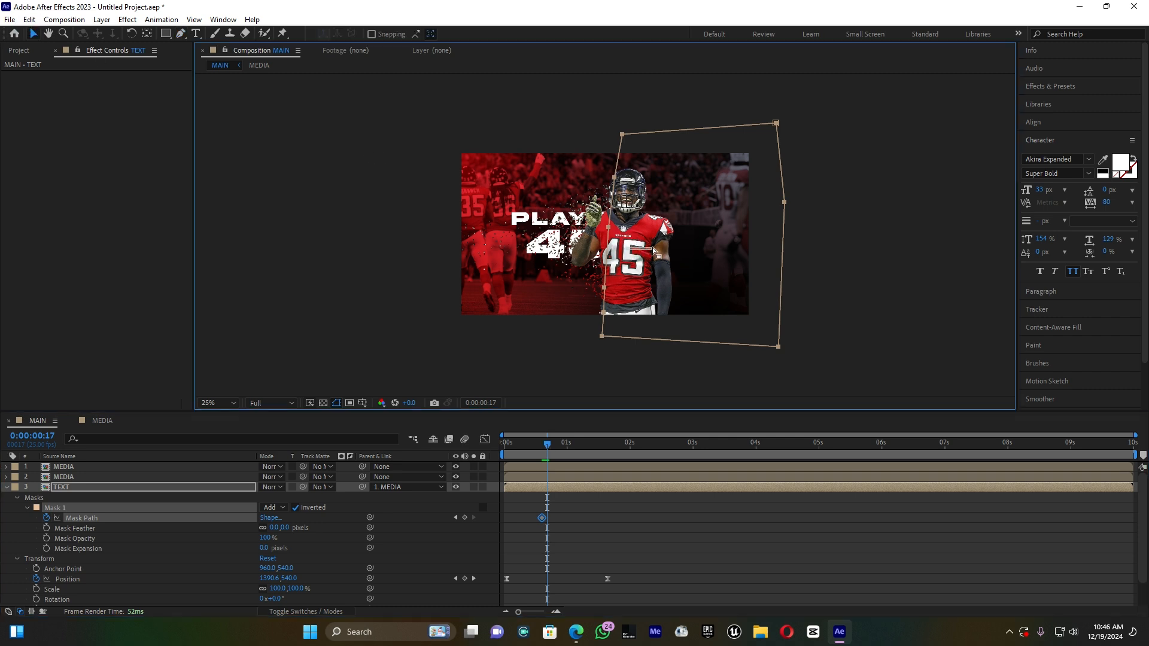
click(639, 264)
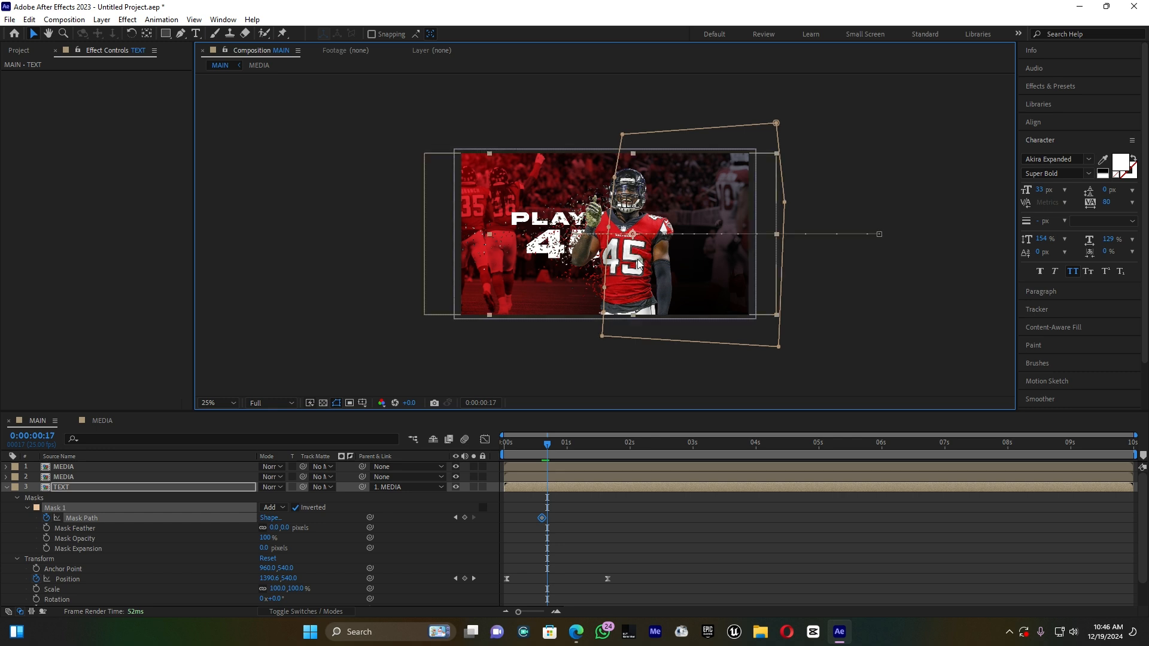
click(611, 226)
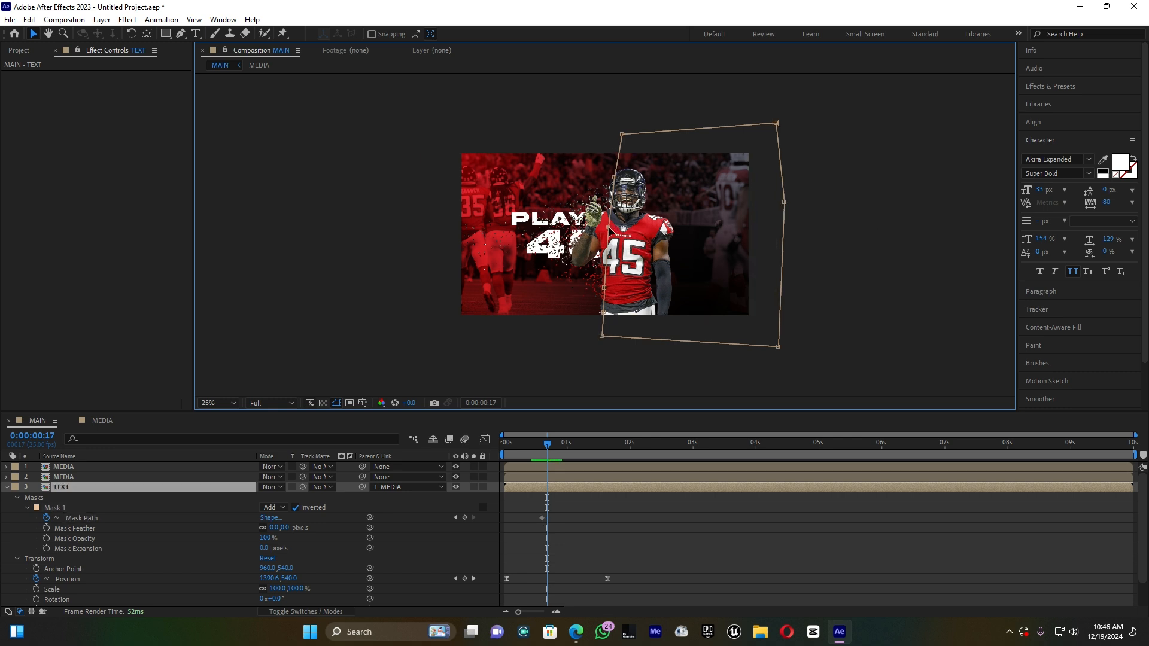
click(609, 227)
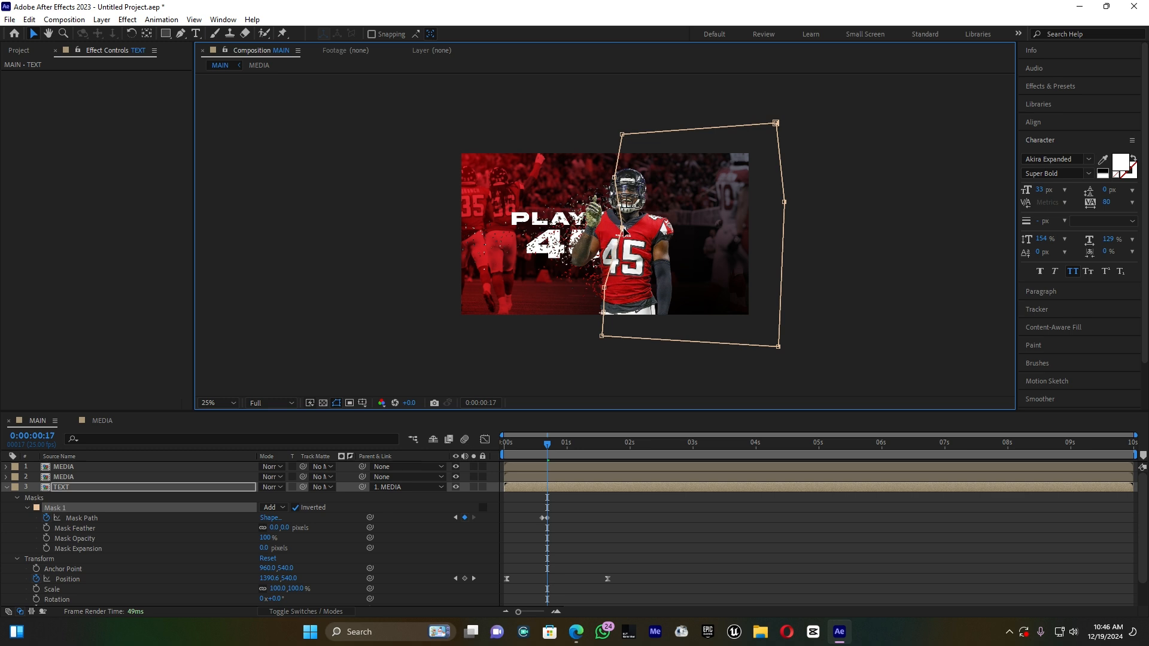
drag(614, 178, 624, 179)
drag(604, 288, 626, 312)
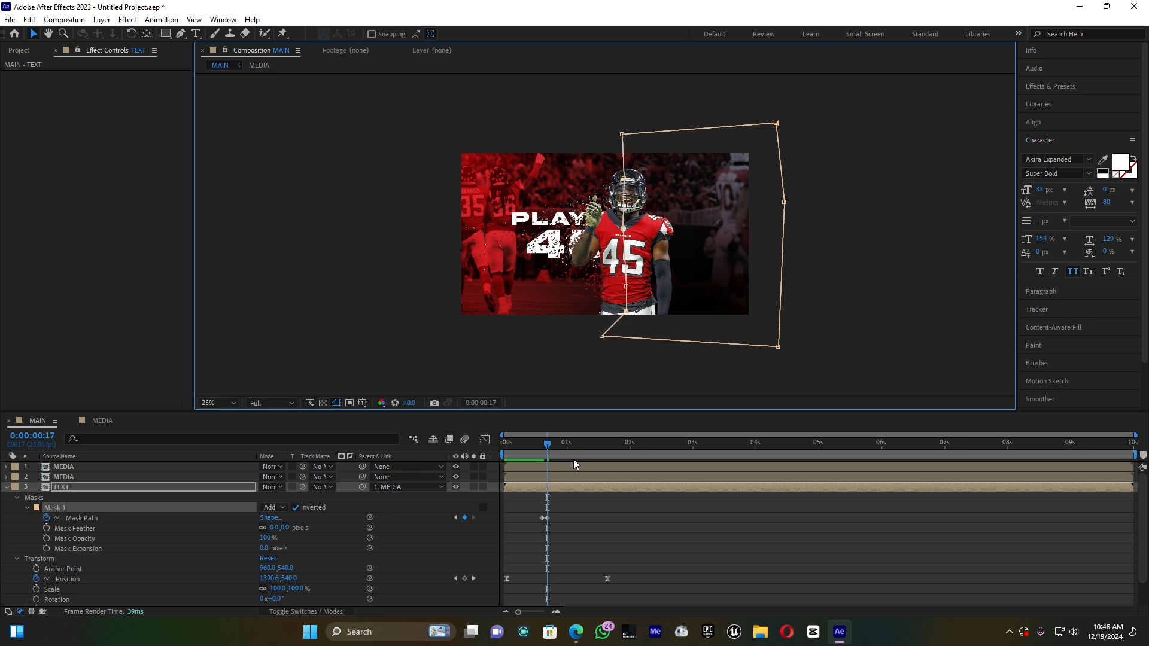
Keyframe the mask path at about 0:00:00:21 by moving its left-edge points right to match the player
drag(549, 444, 562, 447)
drag(611, 228, 641, 226)
drag(612, 178, 640, 178)
drag(616, 286, 643, 292)
drag(615, 312, 630, 323)
Keyframe the mask path at about 0:00:01:02 by moving its left-edge points further right behind the player
mouse_move(556, 444)
mouse_down()
mouse_move(544, 445)
mouse_move(572, 445)
mouse_up()
drag(631, 226, 656, 223)
drag(629, 177, 652, 167)
drag(620, 324, 658, 289)
Keyframe the mask path at about 0:00:00:05 by pulling its left-edge points left to fit the player's earlier position
drag(579, 446, 519, 447)
drag(692, 228, 676, 228)
drag(697, 178, 567, 161)
drag(687, 287, 609, 342)
Preview the masked text slide-in from the start and zoom the composition view to 50% to check it at 0:00:00:08
drag(515, 446, 545, 440)
key(Home)
key(space)
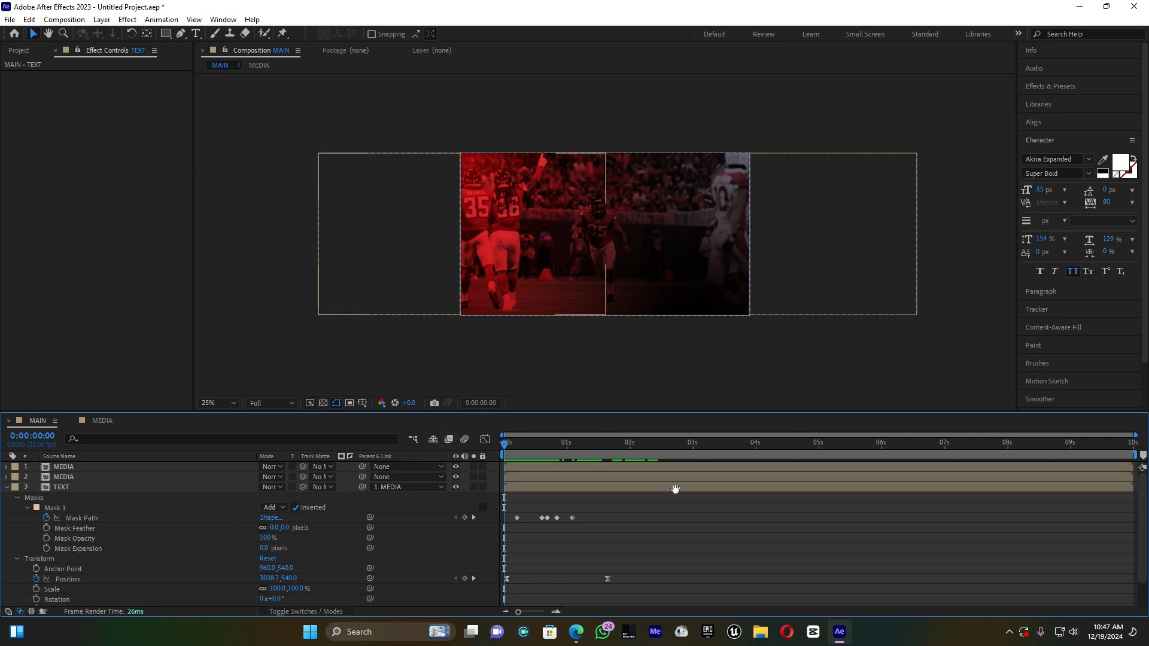
click(544, 442)
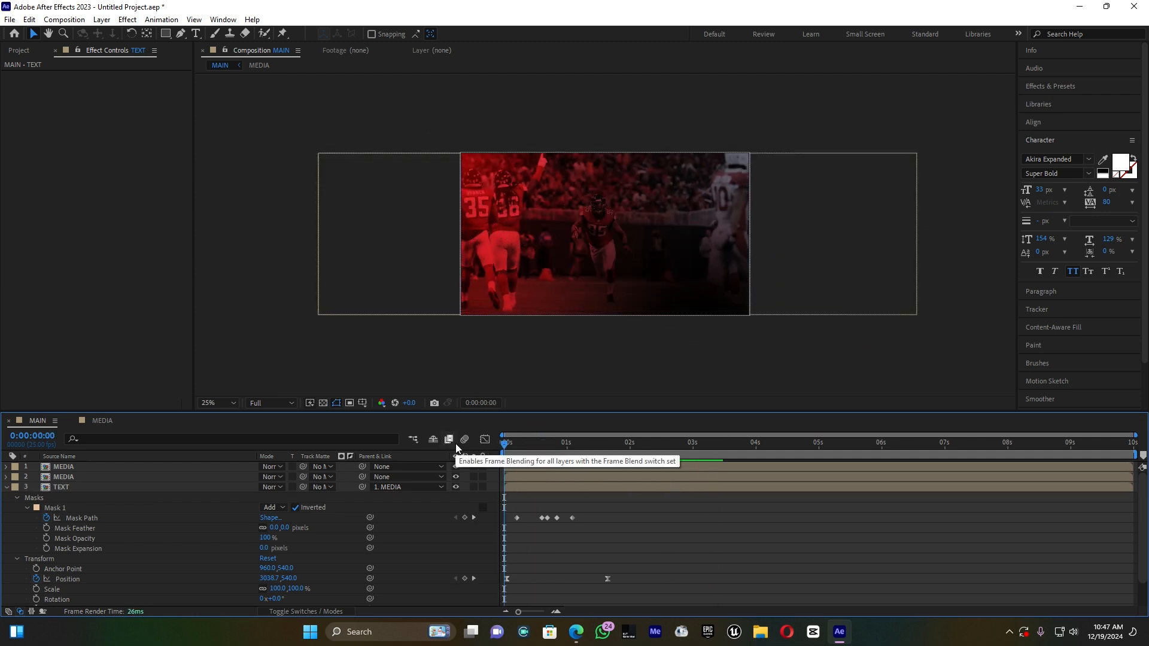
key(space)
key(space)
scroll(589, 322, up, 2)
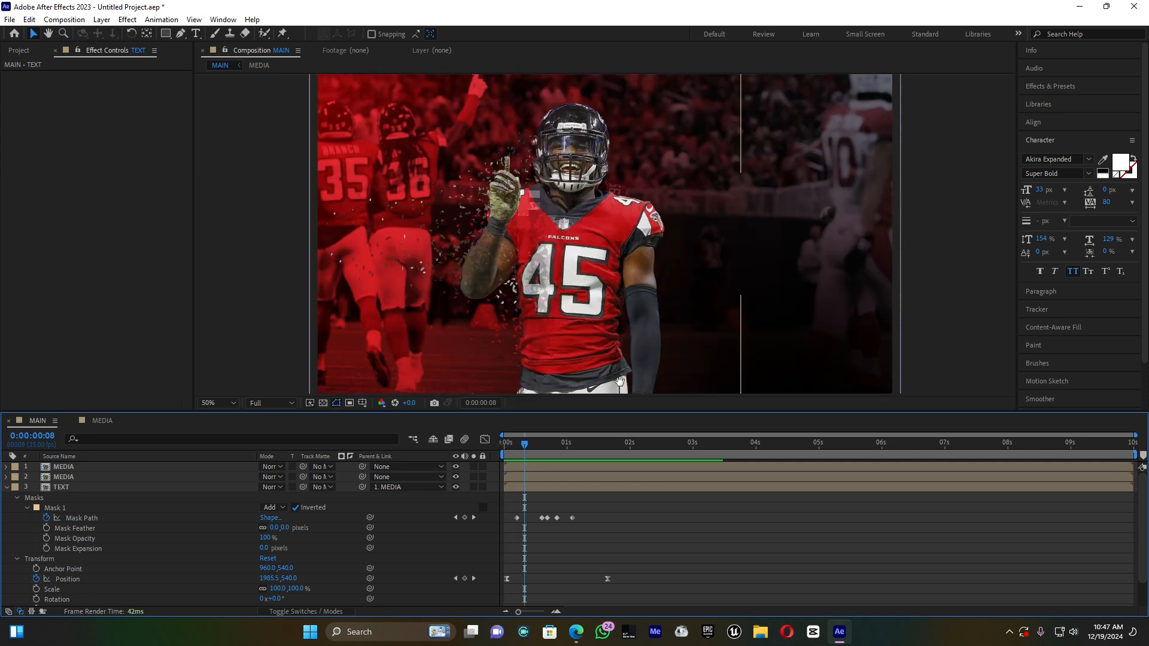
key(space)
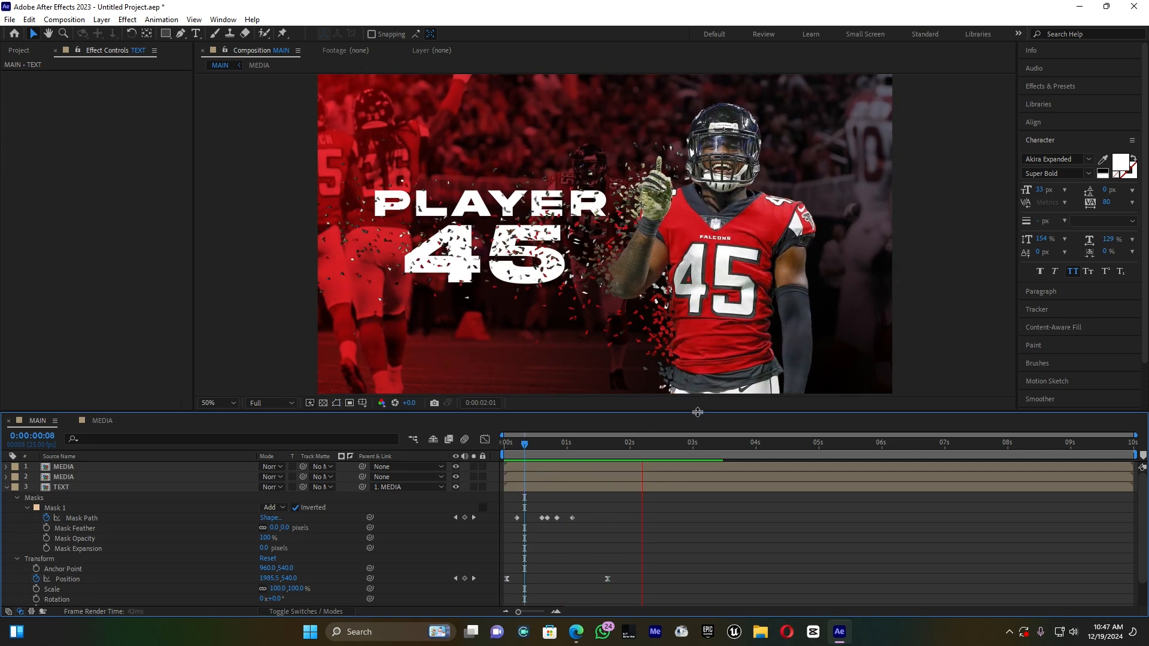
Scrub to 0:00:01:09, preview the text reveal onward to 0:00:03:14, and collapse the TEXT layer
drag(552, 443, 589, 428)
key(space)
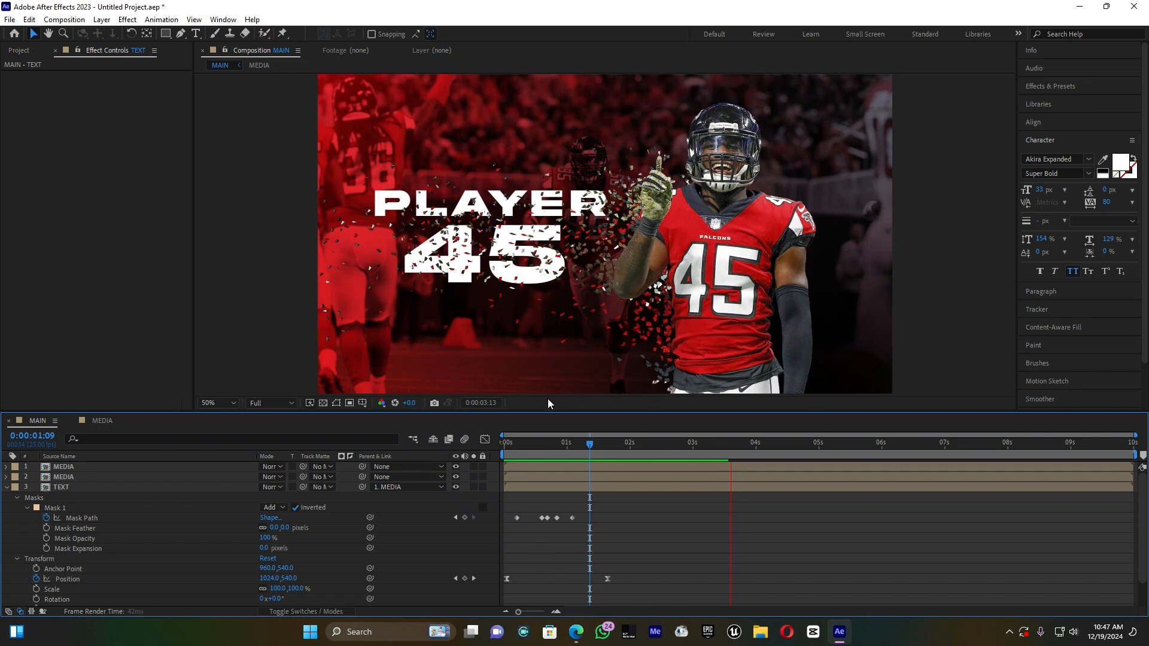
key(space)
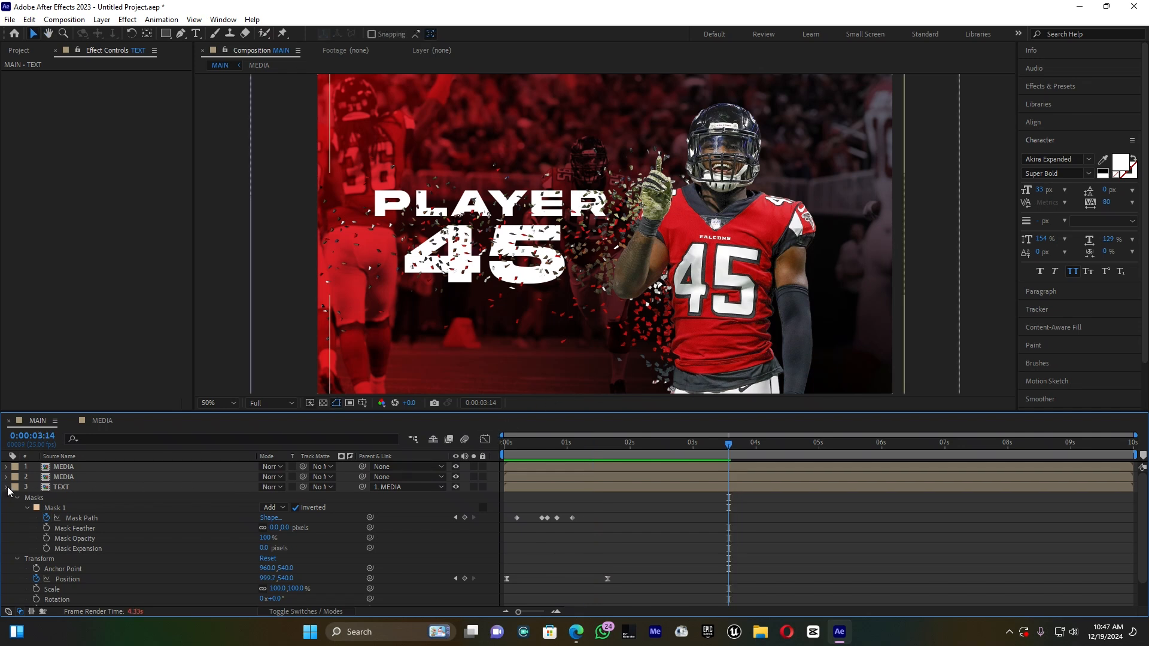
click(8, 487)
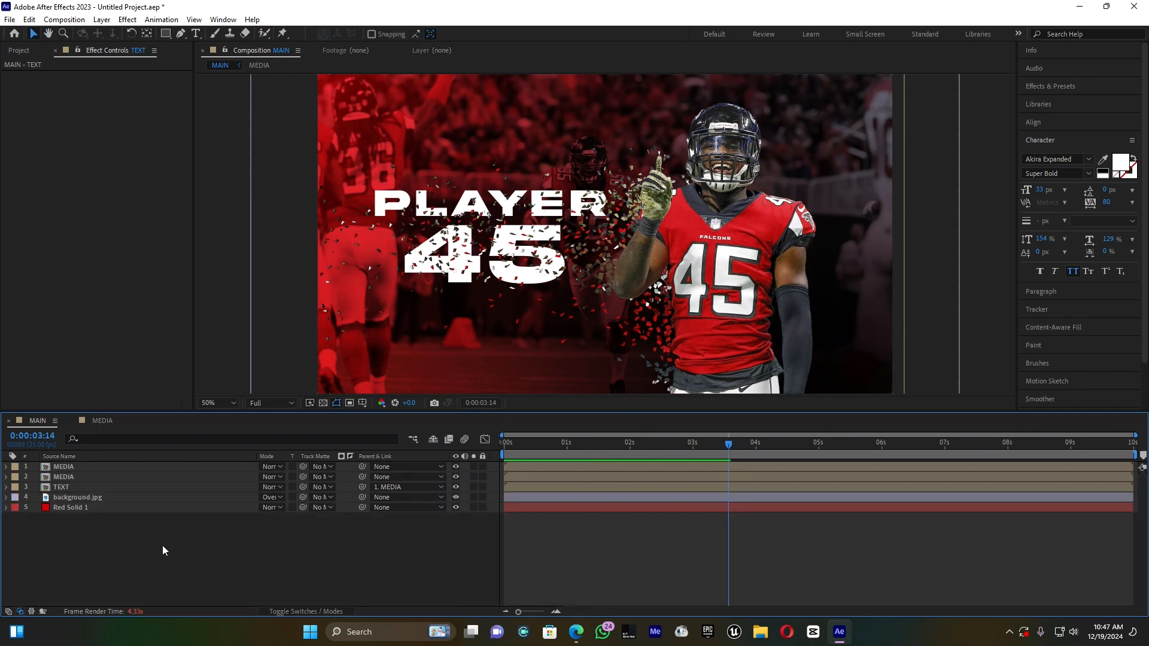